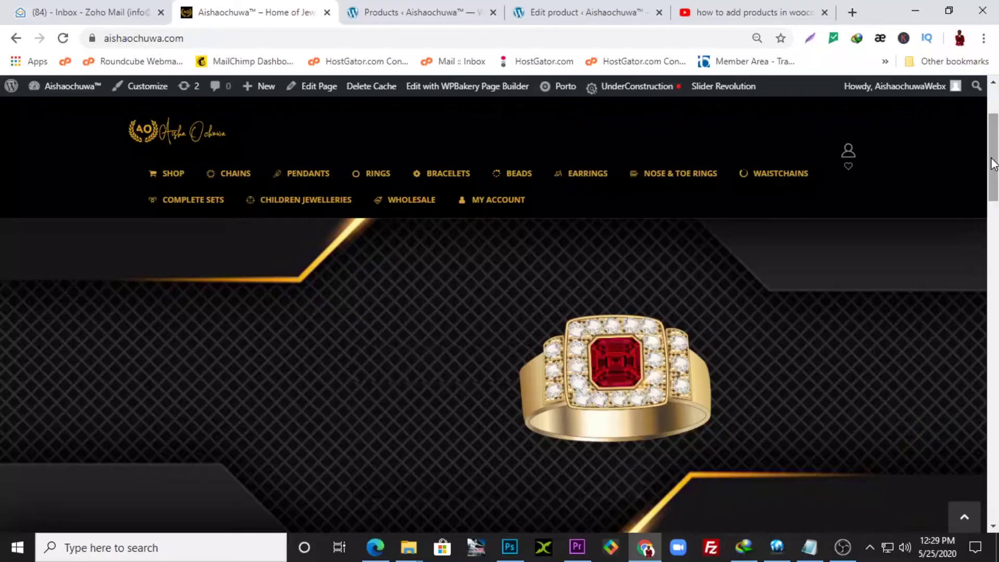
Open the 18karat gold plated cross pendant email in Zoho Mail.
{"action": "left_click_drag", "start_coordinate": [993, 164], "coordinate": [992, 256]}
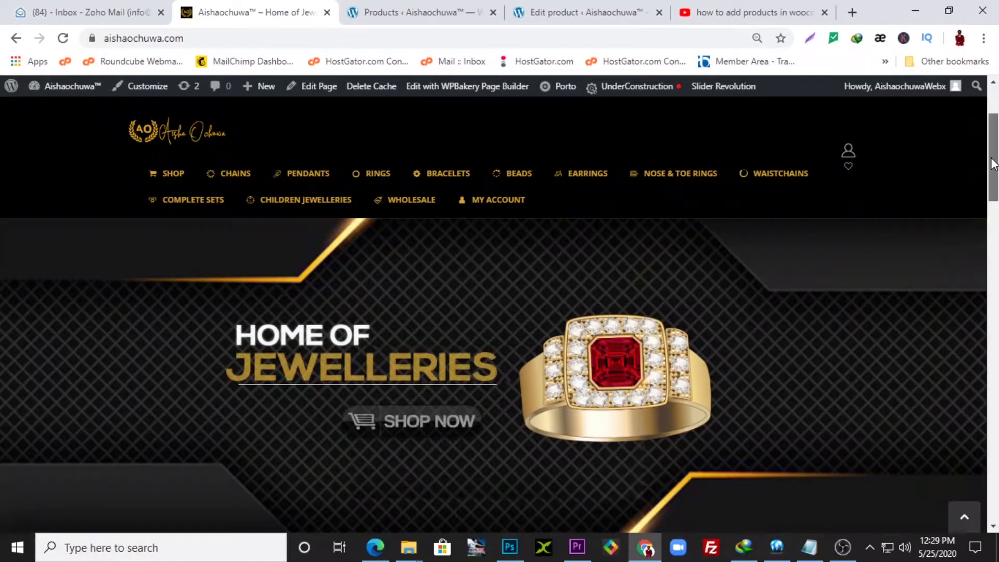
{"action": "scroll", "coordinate": [992, 198], "scroll_direction": "down", "scroll_amount": 3}
{"action": "left_click_drag", "start_coordinate": [991, 198], "coordinate": [991, 257]}
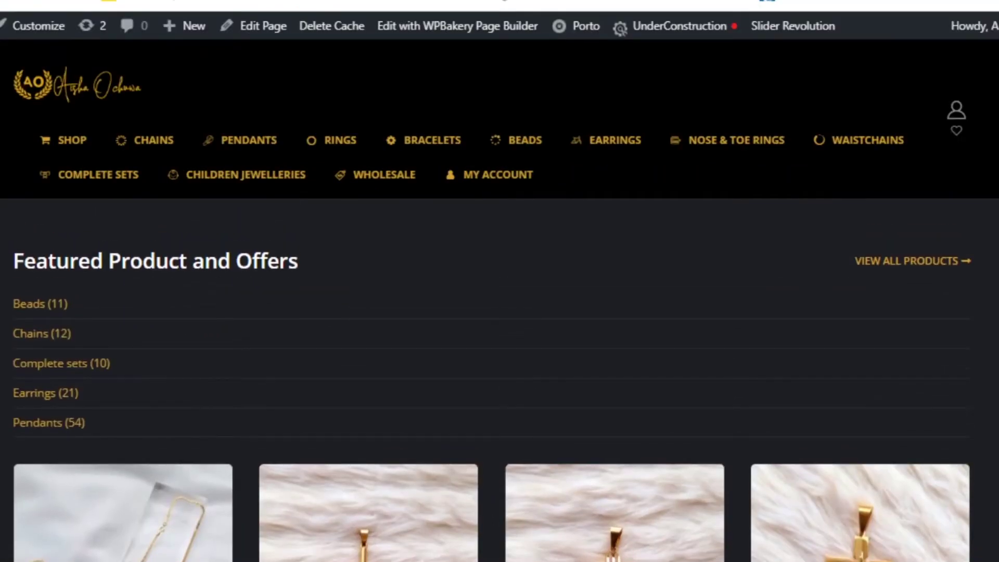
{"action": "scroll", "coordinate": [250, 325], "scroll_direction": "down", "scroll_amount": 10}
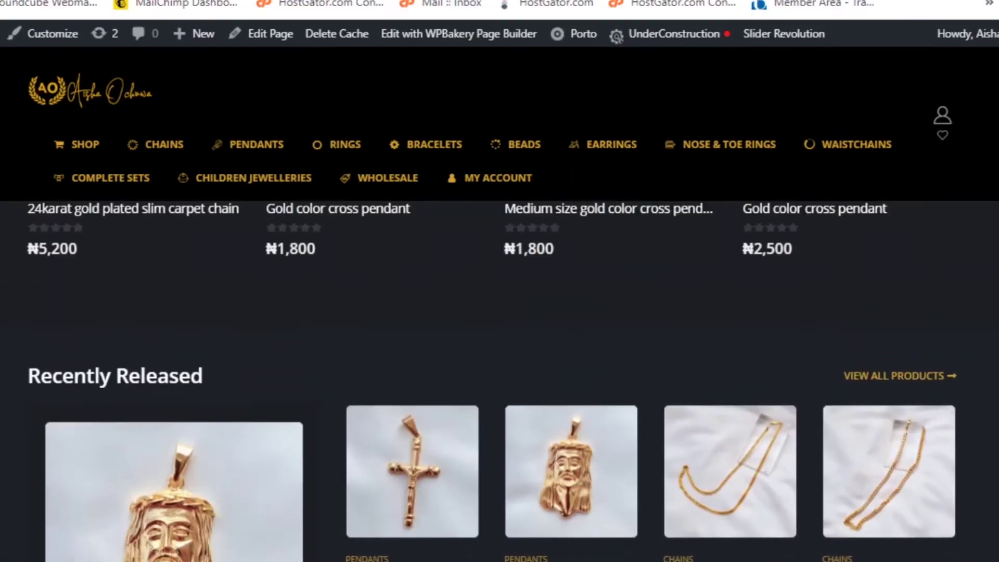
{"action": "scroll", "coordinate": [500, 364], "scroll_direction": "down", "scroll_amount": 5}
{"action": "left_click_drag", "start_coordinate": [996, 291], "coordinate": [997, 143]}
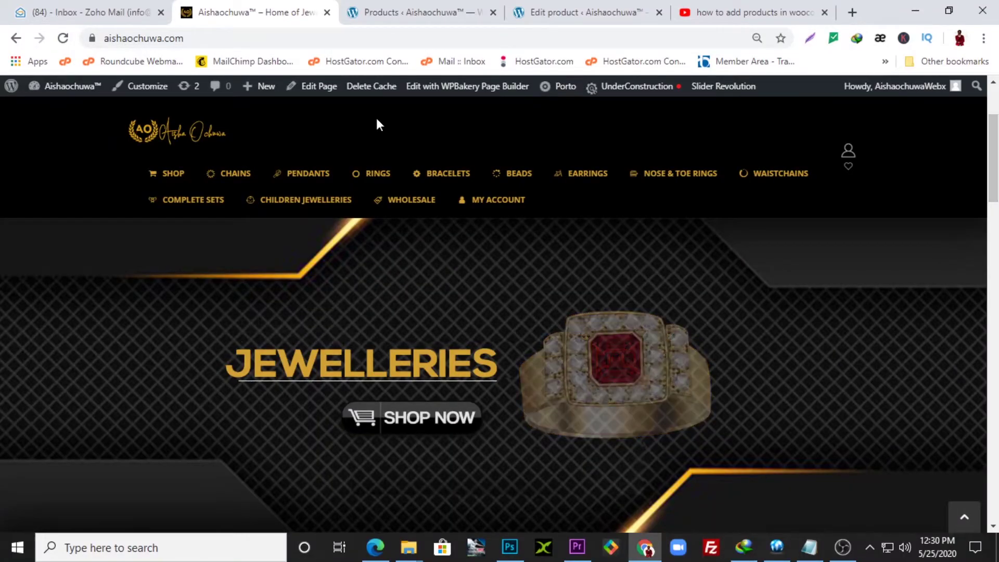
{"action": "left_click", "coordinate": [104, 11]}
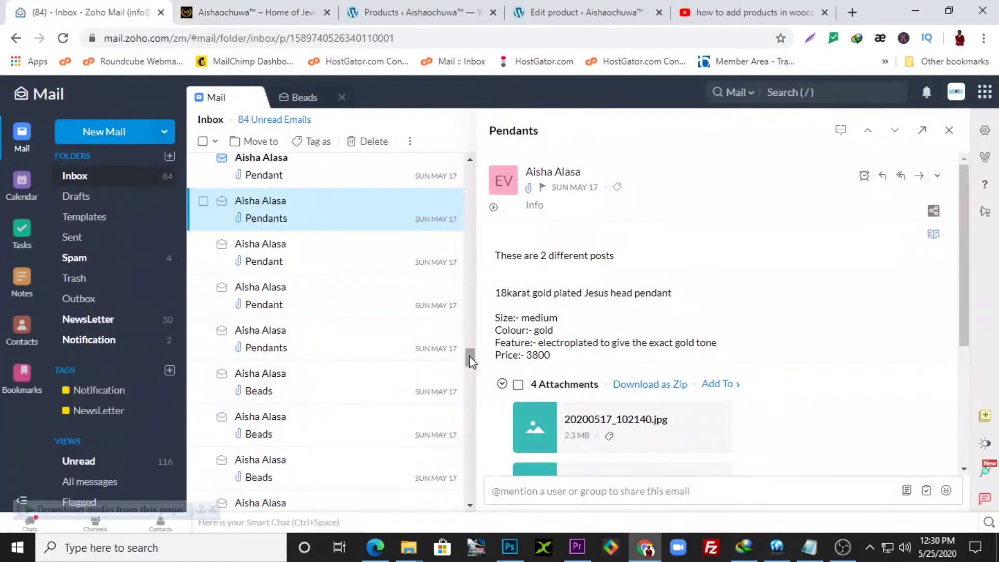
{"action": "left_click_drag", "start_coordinate": [471, 361], "coordinate": [471, 356]}
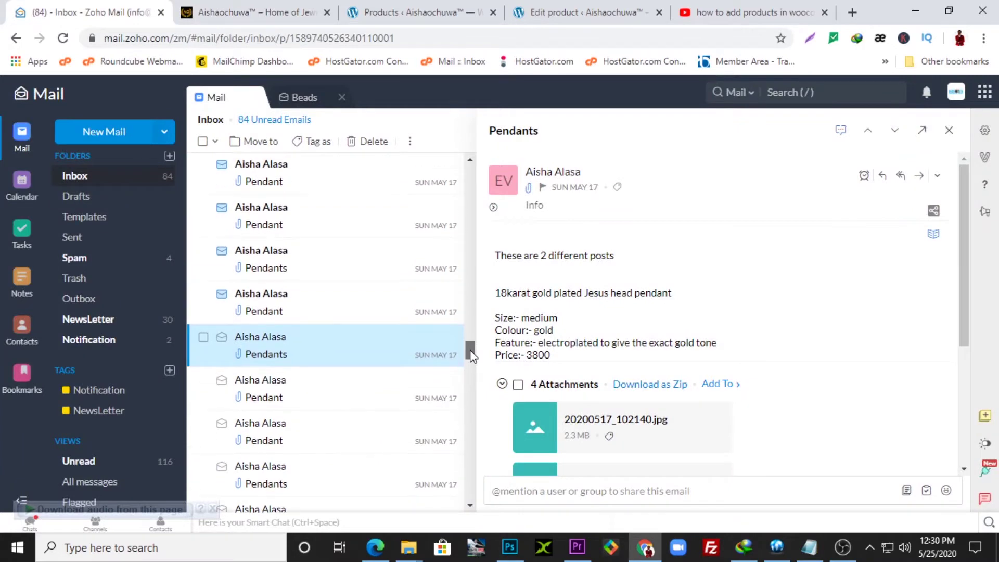
{"action": "left_click", "coordinate": [364, 311]}
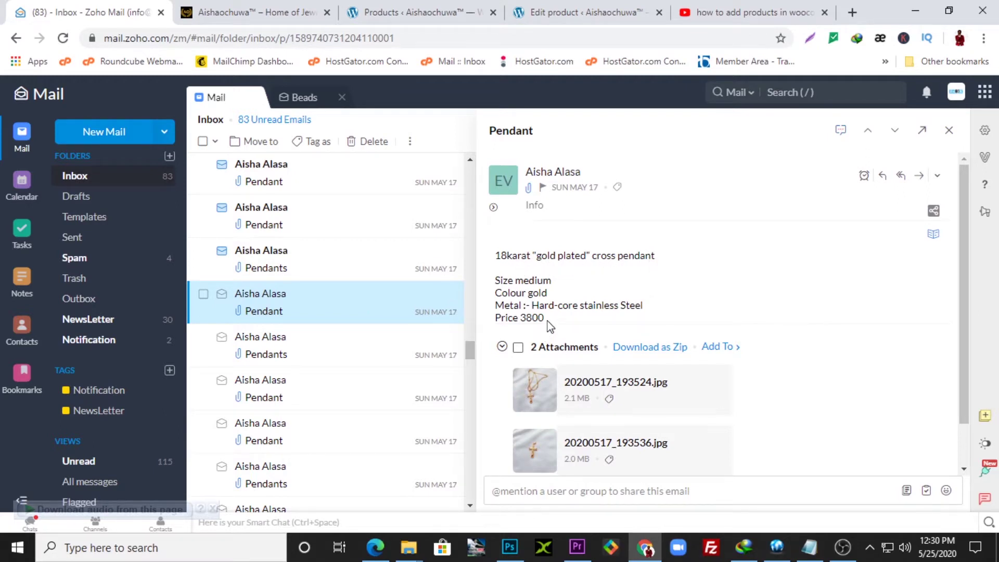
Copy the email's size, colour, metal and price 3800 details into the empty Notepad note.
{"action": "left_click_drag", "start_coordinate": [524, 300], "coordinate": [495, 261]}
{"action": "key", "text": "ctrl+c"}
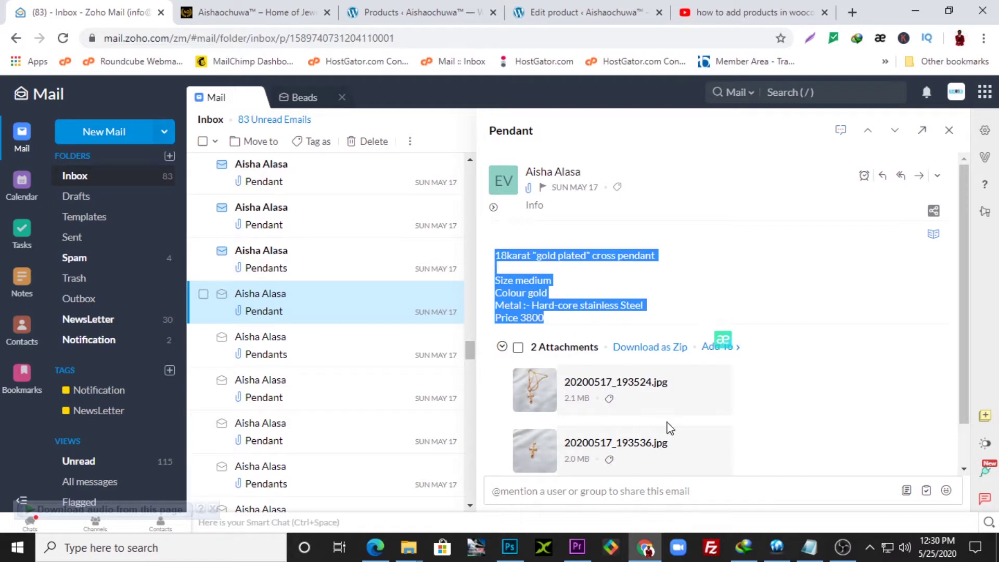
{"action": "left_click", "coordinate": [810, 546]}
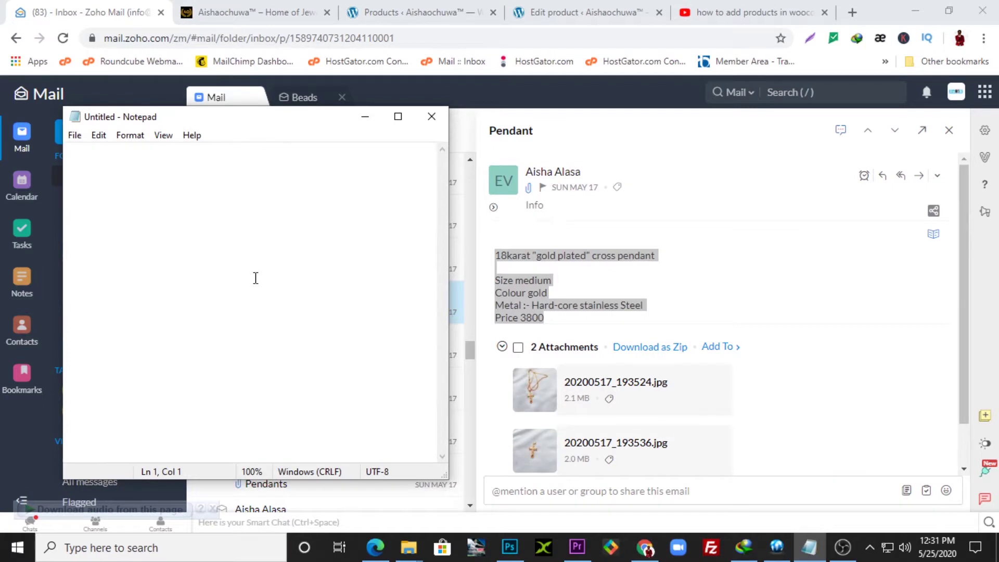
{"action": "key", "text": "ctrl+v"}
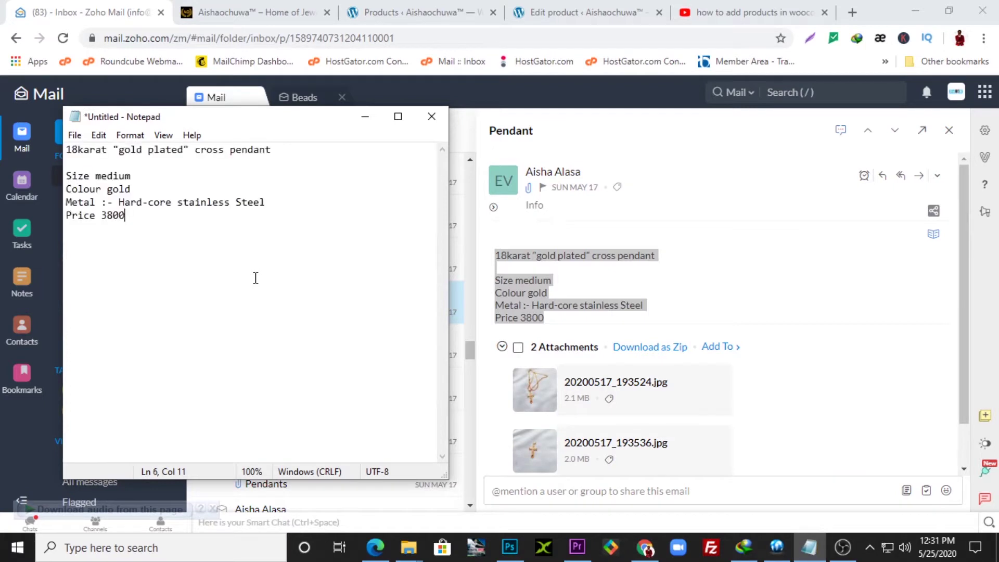
{"action": "left_click", "coordinate": [758, 290]}
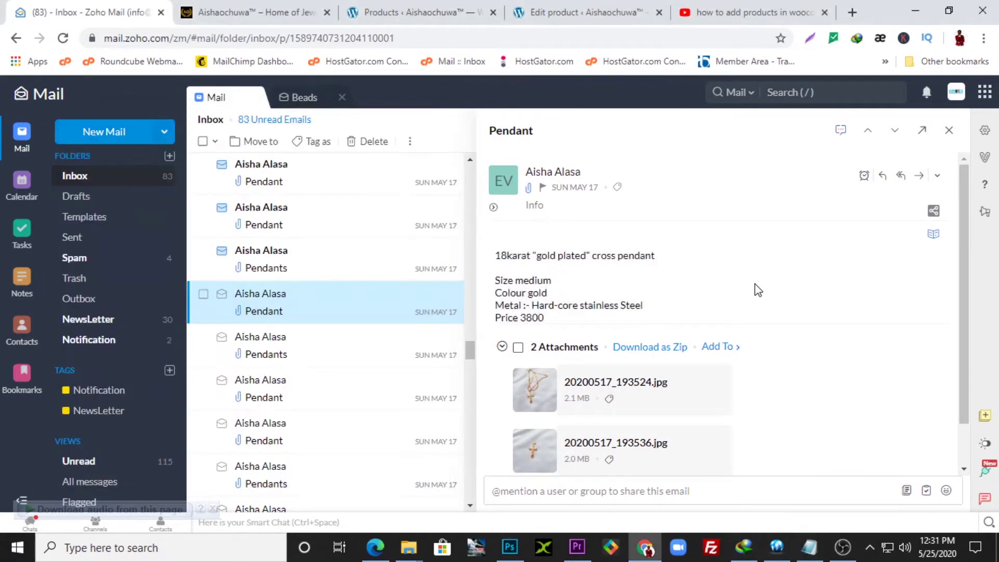
Download all attachments as Pendant.zip (4.12 MB) and open its Downloads\Compressed folder.
{"action": "left_click", "coordinate": [658, 351]}
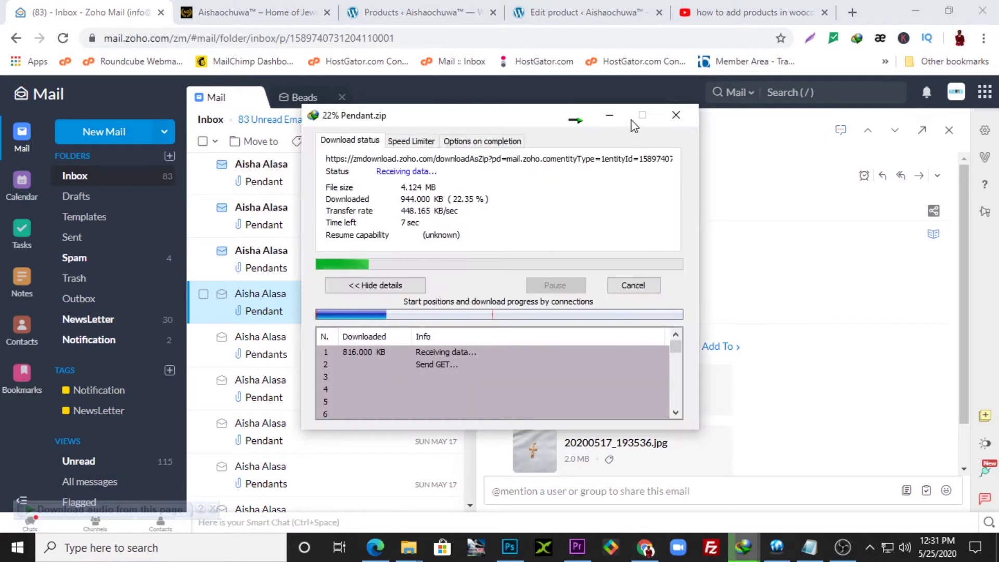
{"action": "left_click", "coordinate": [609, 117]}
{"action": "mouse_move", "coordinate": [748, 557]}
{"action": "left_click", "coordinate": [744, 468]}
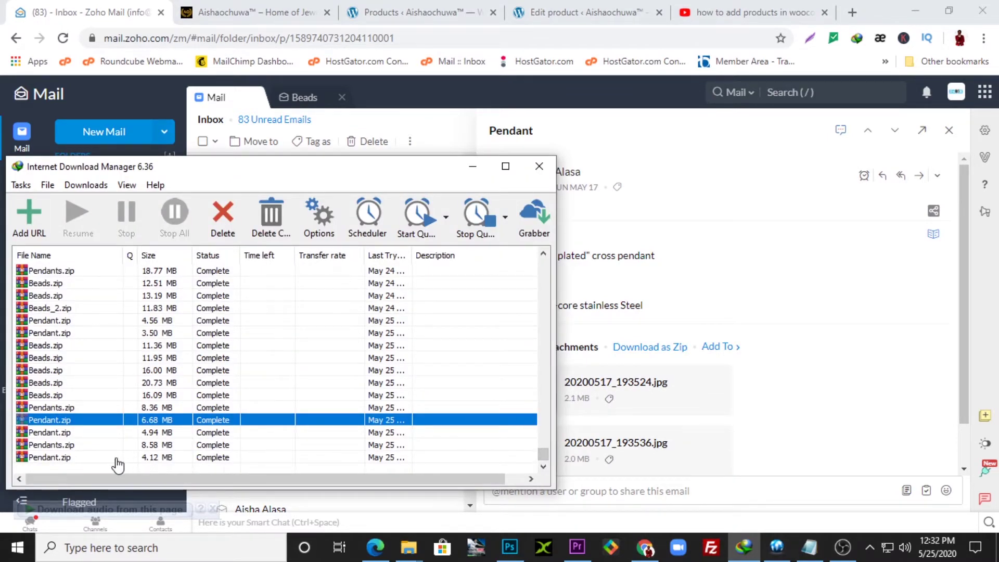
{"action": "left_click", "coordinate": [92, 460]}
{"action": "right_click", "coordinate": [92, 468]}
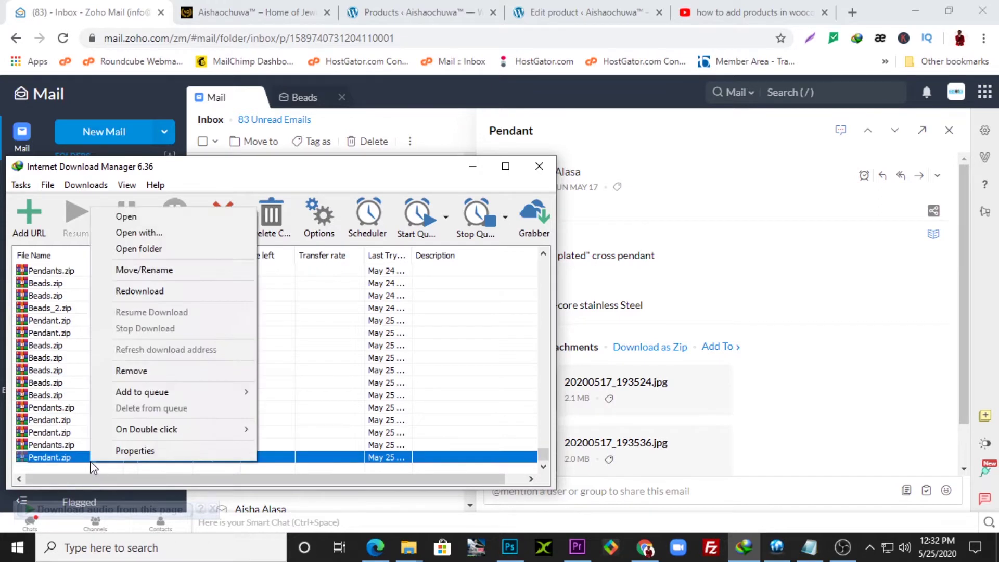
{"action": "left_click", "coordinate": [155, 250]}
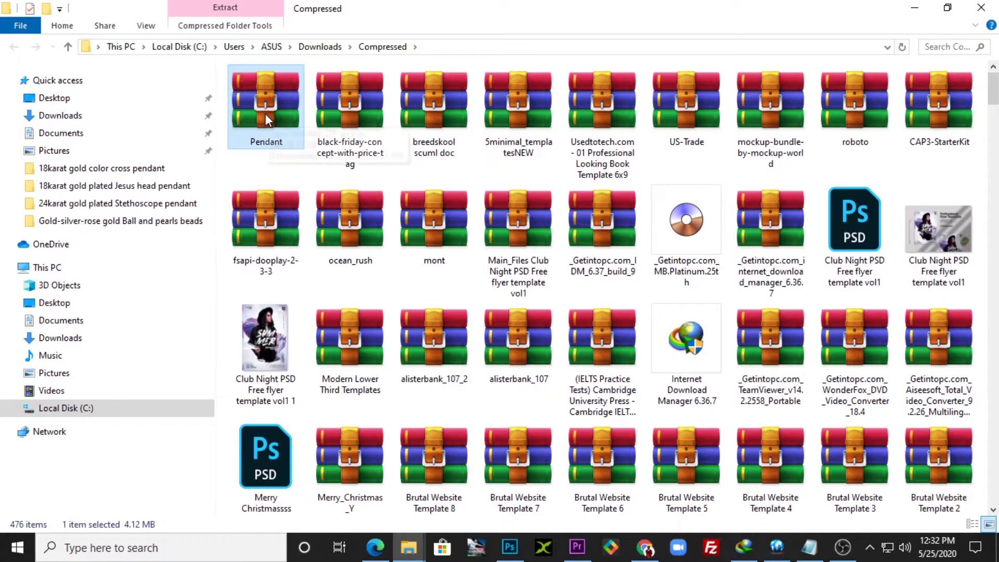
Move the Pendant archive into the PRODUCTS AND PICTURES folder.
{"action": "double_click", "coordinate": [264, 114]}
{"action": "right_click", "coordinate": [265, 114]}
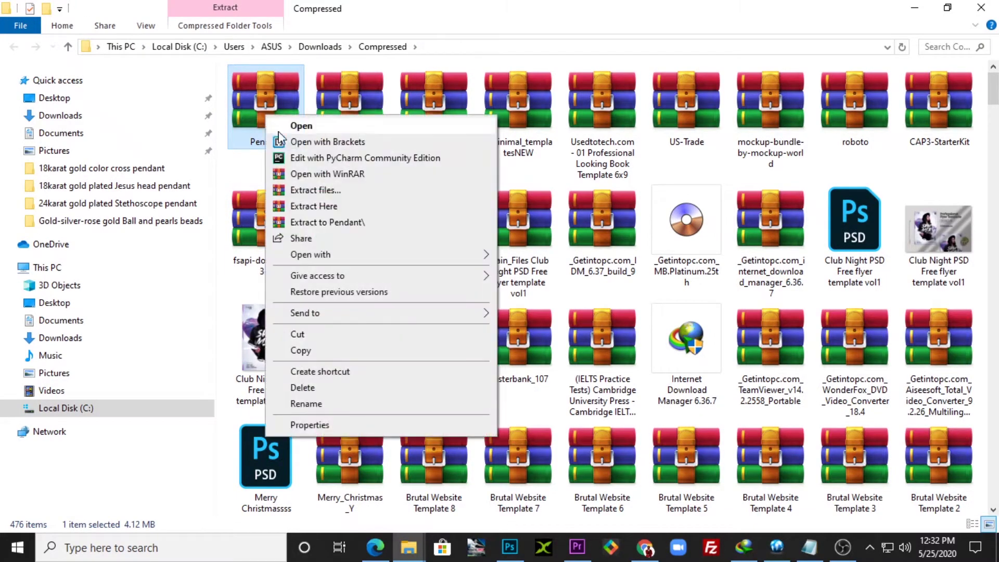
{"action": "left_click", "coordinate": [320, 336]}
{"action": "mouse_move", "coordinate": [408, 547]}
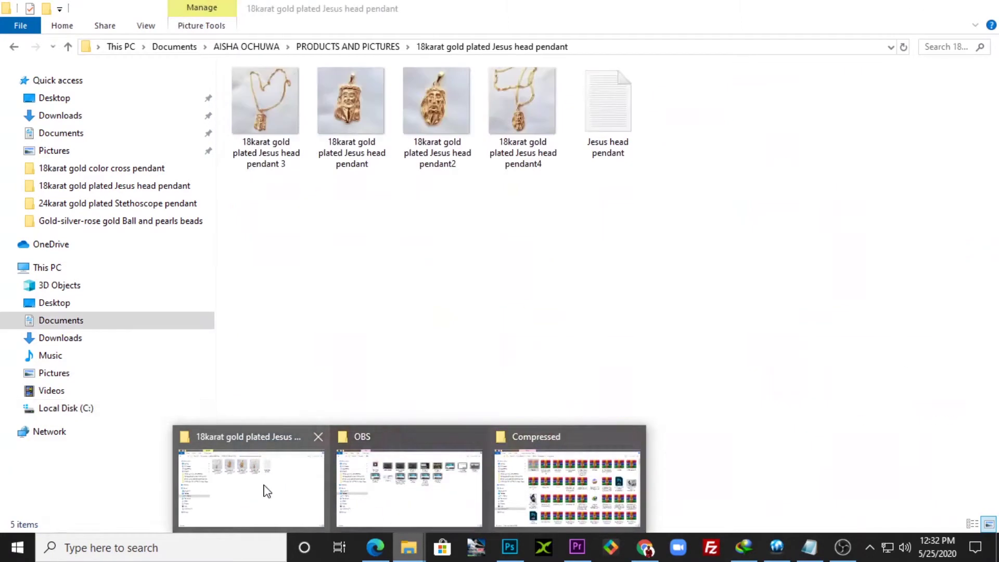
{"action": "left_click", "coordinate": [264, 488]}
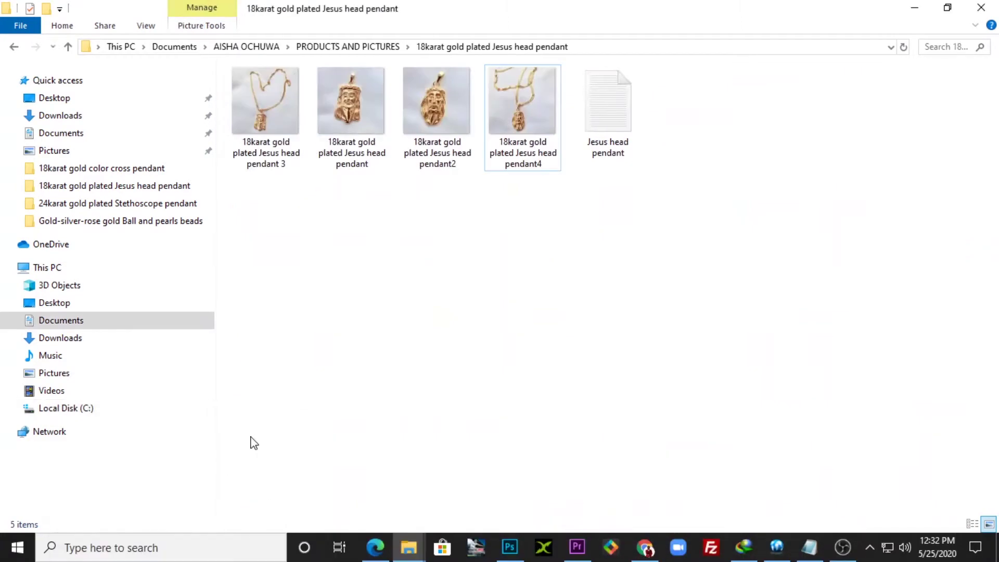
{"action": "left_click", "coordinate": [345, 47]}
{"action": "left_click_drag", "start_coordinate": [998, 339], "coordinate": [994, 165]}
{"action": "left_click_drag", "start_coordinate": [994, 229], "coordinate": [994, 411]}
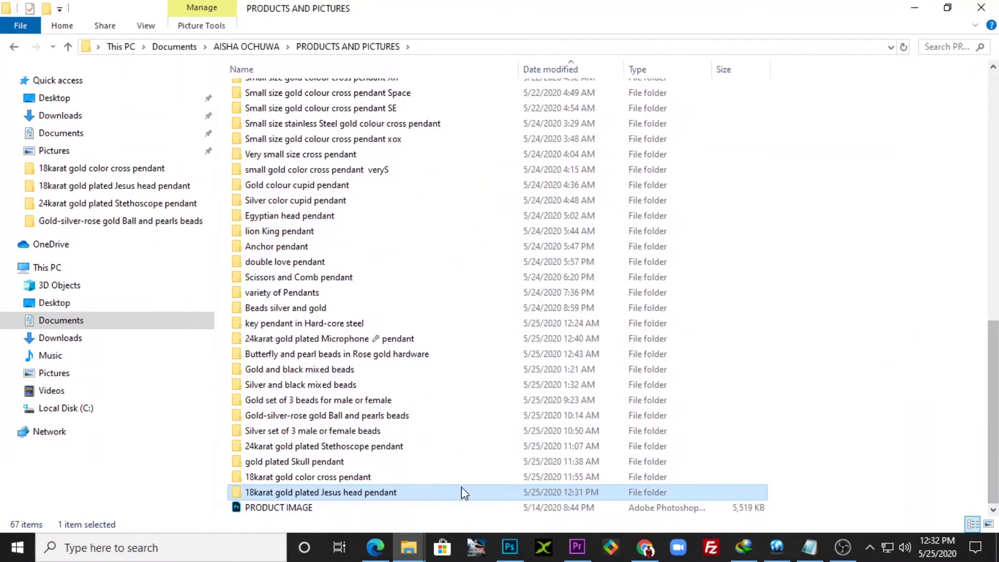
{"action": "left_click", "coordinate": [364, 509]}
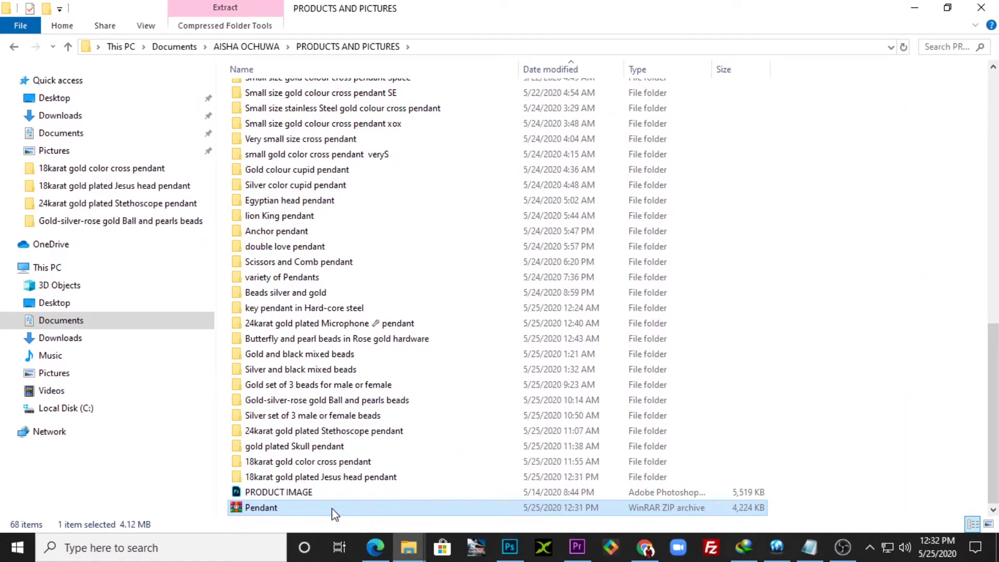
Extract the Pendant archive's images here in PRODUCTS AND PICTURES.
{"action": "right_click", "coordinate": [333, 515]}
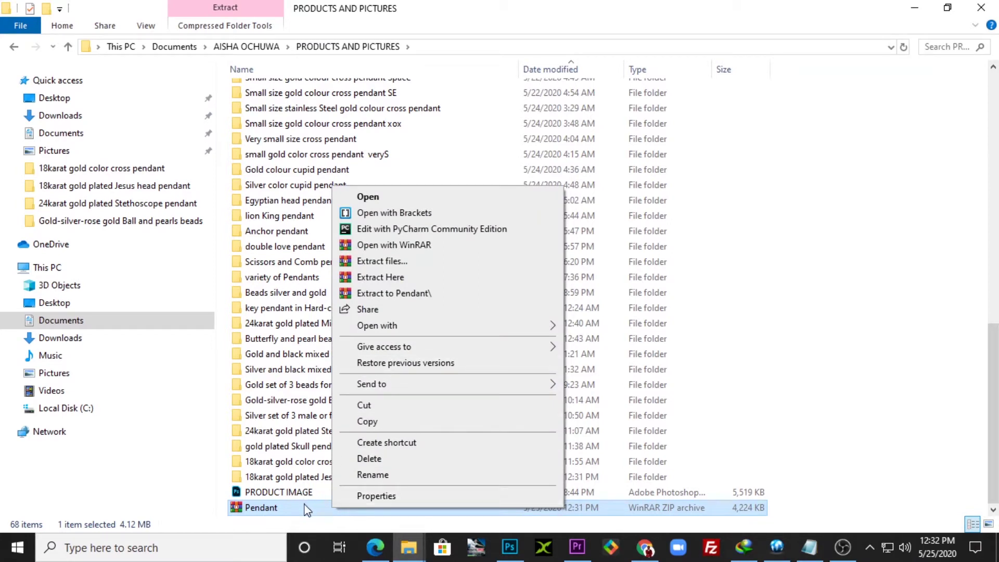
{"action": "key", "text": "m"}
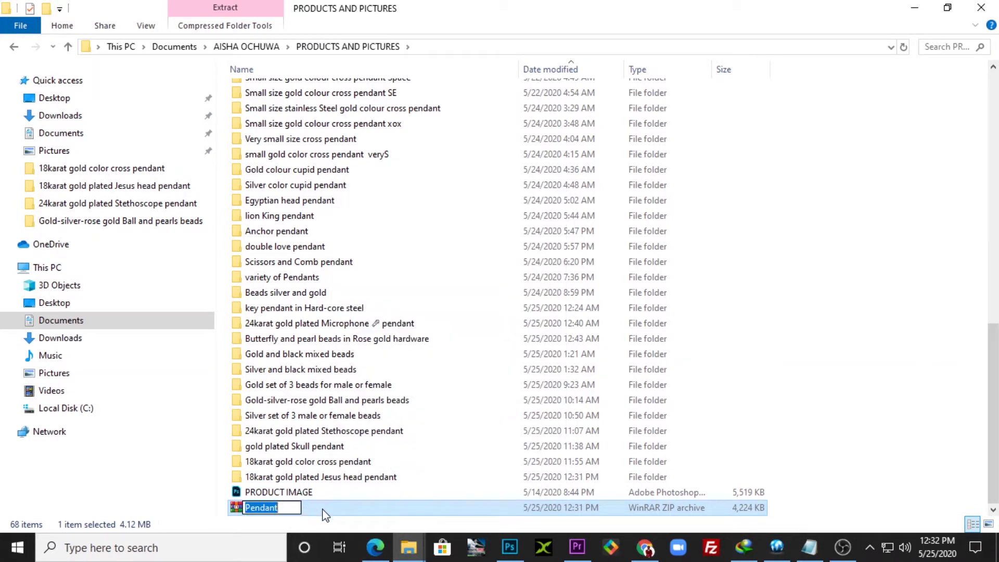
{"action": "key", "text": "Return"}
{"action": "right_click", "coordinate": [325, 515]}
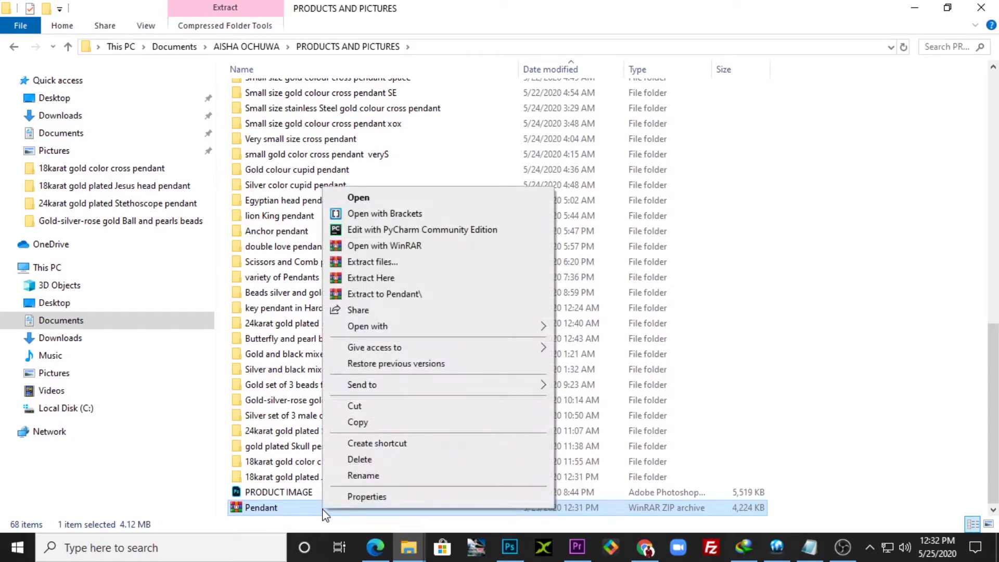
{"action": "left_click", "coordinate": [380, 279]}
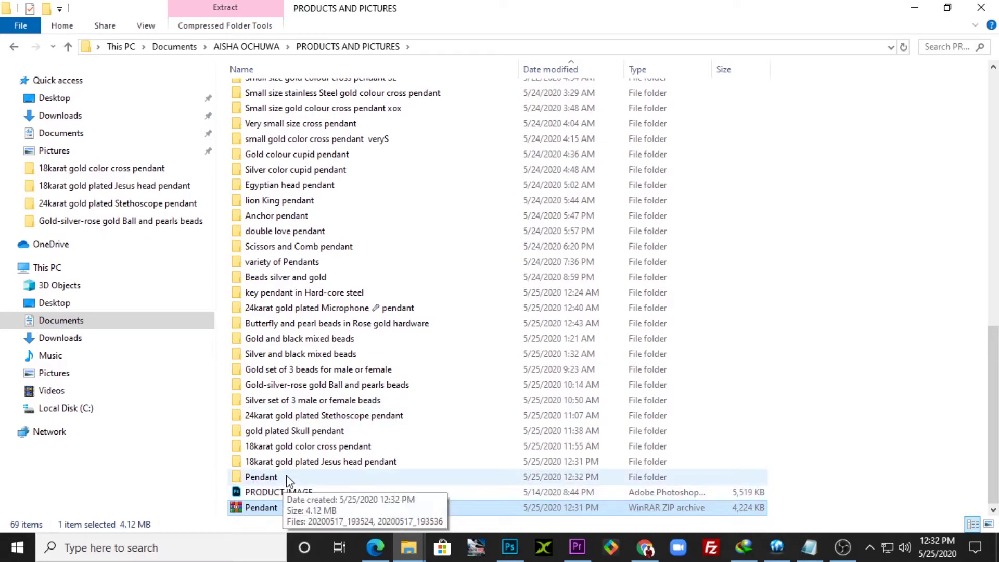
Rename the extracted folder to '18karat gold plated cross pendant' using the copied title.
{"action": "left_click", "coordinate": [811, 548]}
{"action": "left_click", "coordinate": [810, 548]}
{"action": "left_click", "coordinate": [299, 476]}
{"action": "key", "text": "F2"}
{"action": "key", "text": "ctrl+v"}
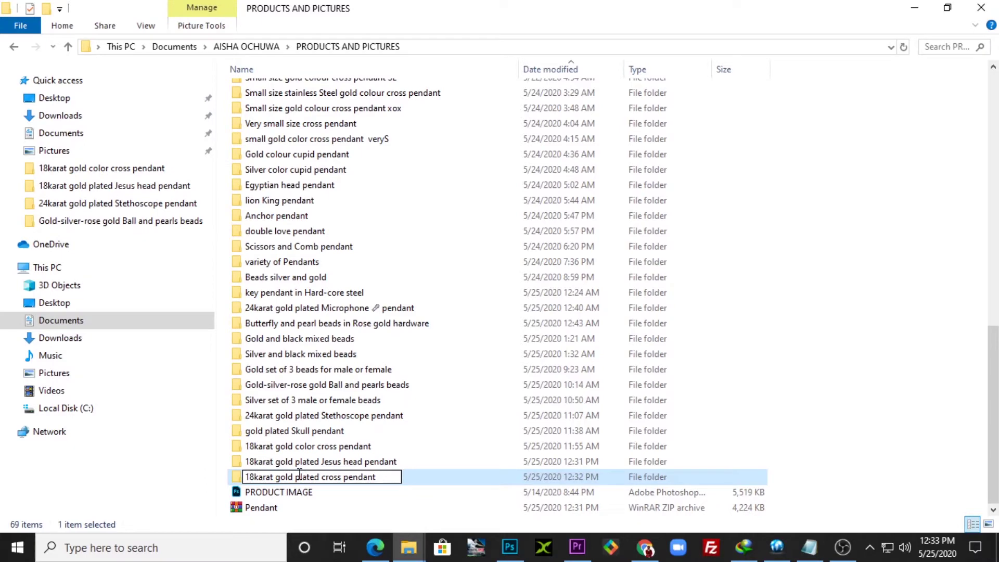
{"action": "key", "text": "Return"}
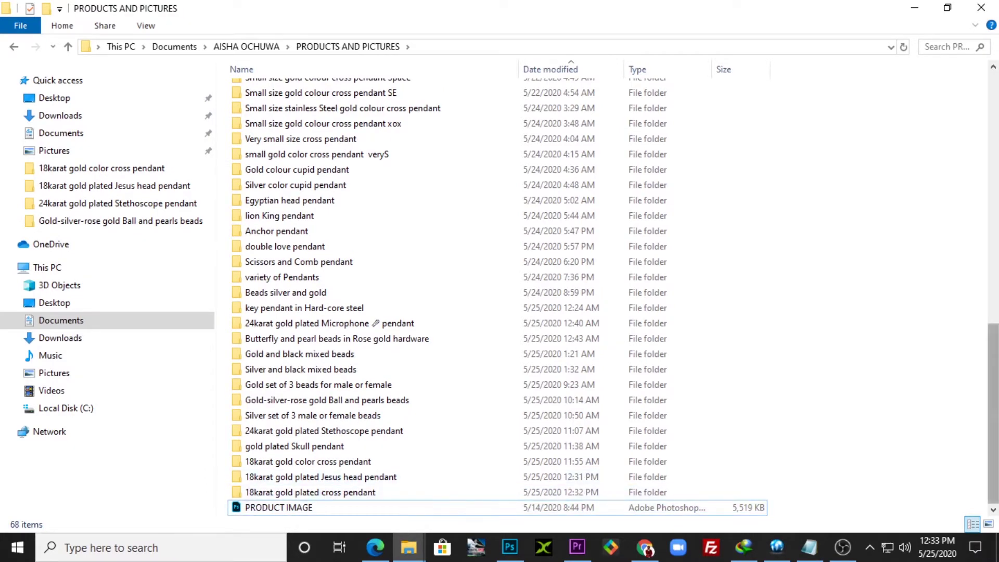
Start saving the product note under a new name from Notepad.
{"action": "left_click", "coordinate": [811, 548]}
{"action": "left_click", "coordinate": [75, 135]}
{"action": "left_click", "coordinate": [145, 217]}
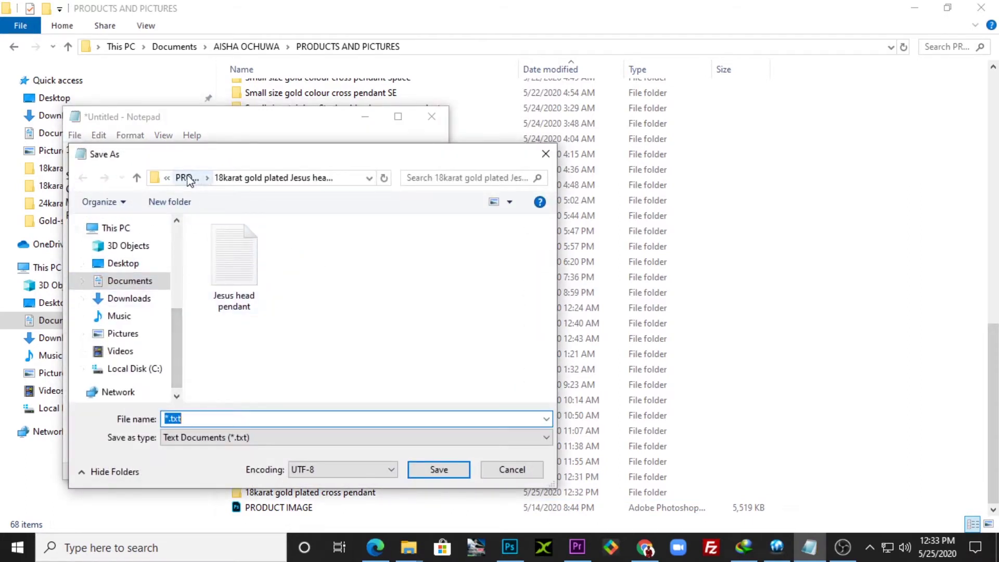
Save the note as '18karat gold plated cross pendant' inside the new pendant folder, then open that folder.
{"action": "left_click", "coordinate": [188, 179]}
{"action": "double_click", "coordinate": [312, 261]}
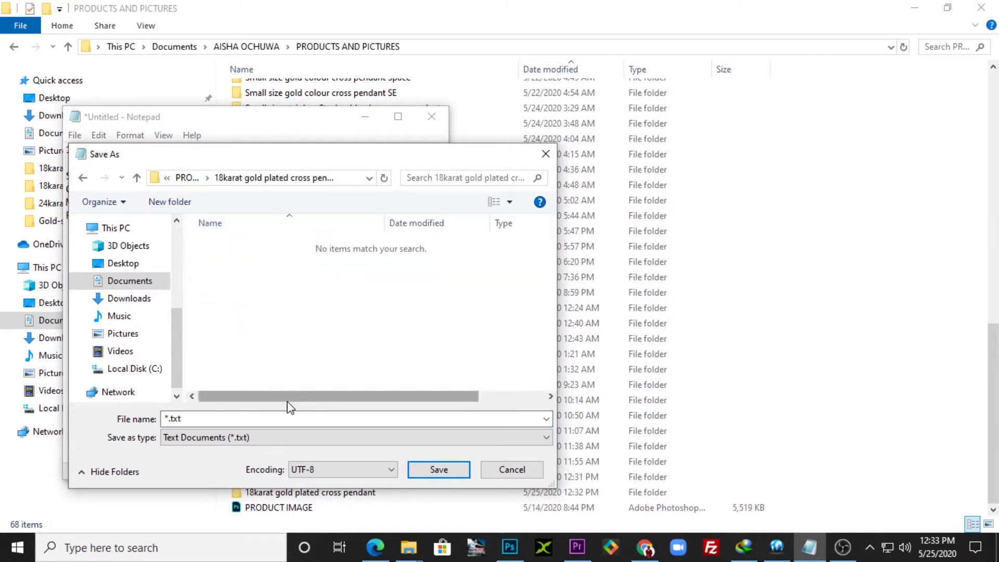
{"action": "double_click", "coordinate": [279, 416]}
{"action": "type", "text": "18karat gold plated cross pendant"}
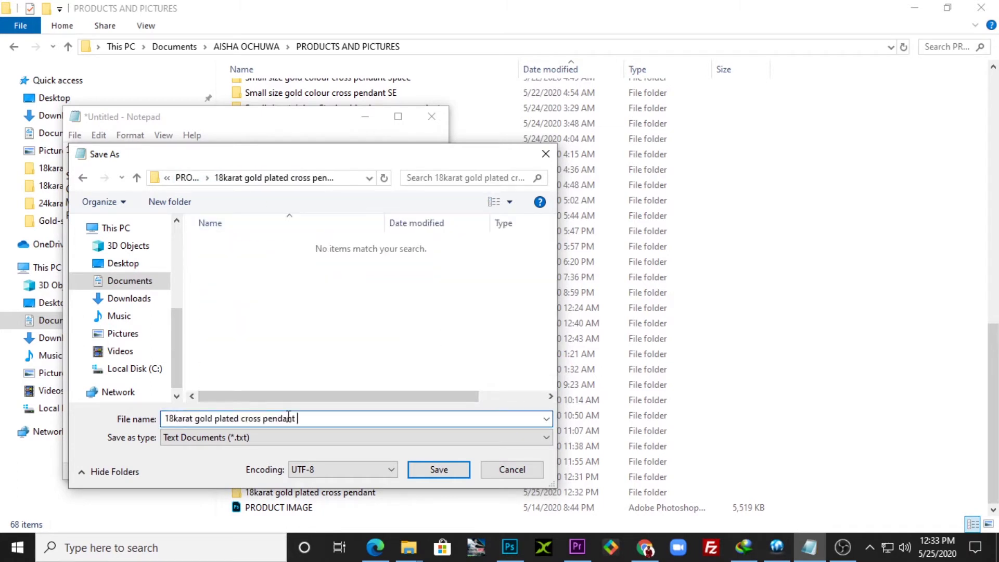
{"action": "left_click", "coordinate": [449, 475]}
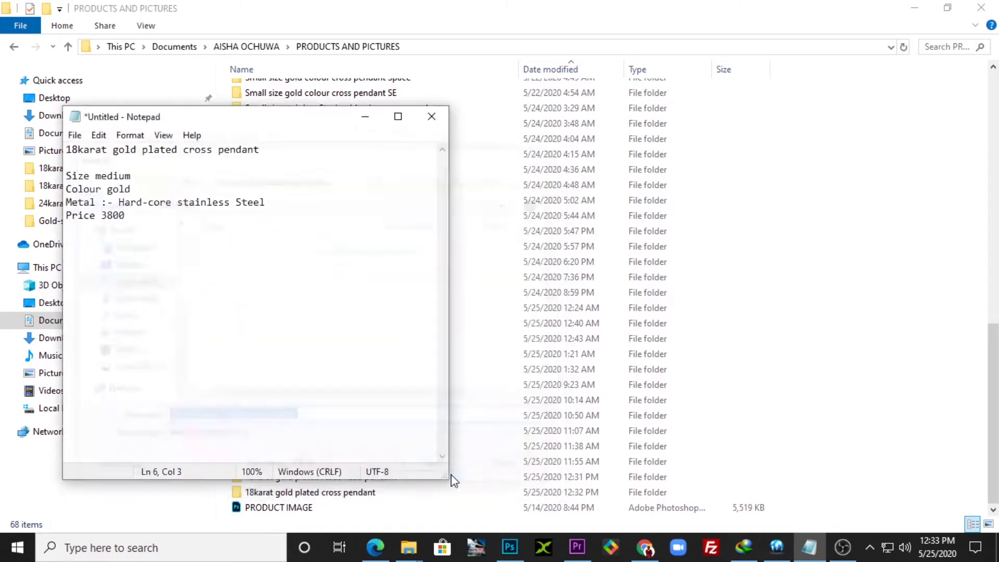
{"action": "left_click", "coordinate": [364, 116]}
{"action": "double_click", "coordinate": [292, 494]}
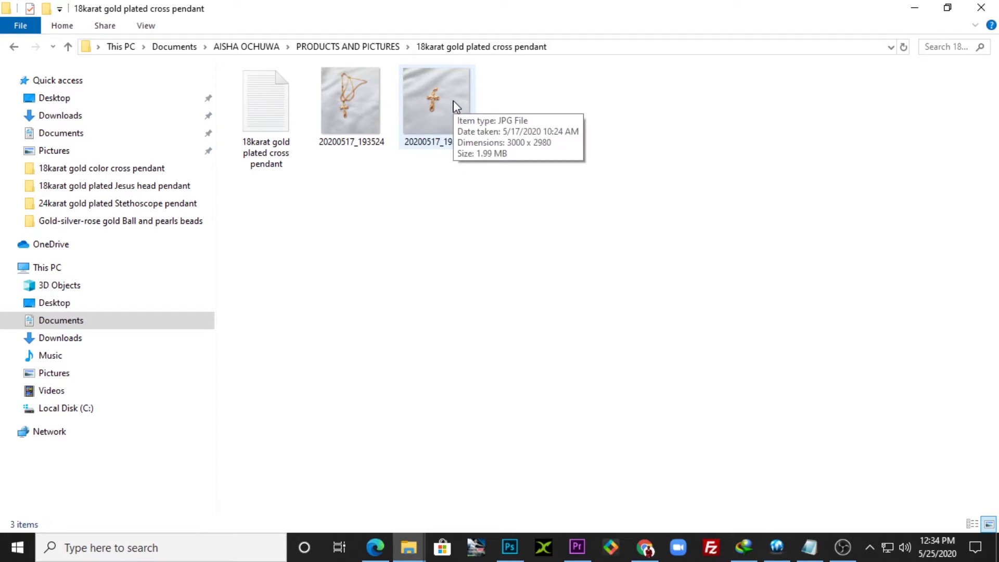
Bring the Chrome window with the cross pendant email back to the front.
{"action": "left_click", "coordinate": [645, 547]}
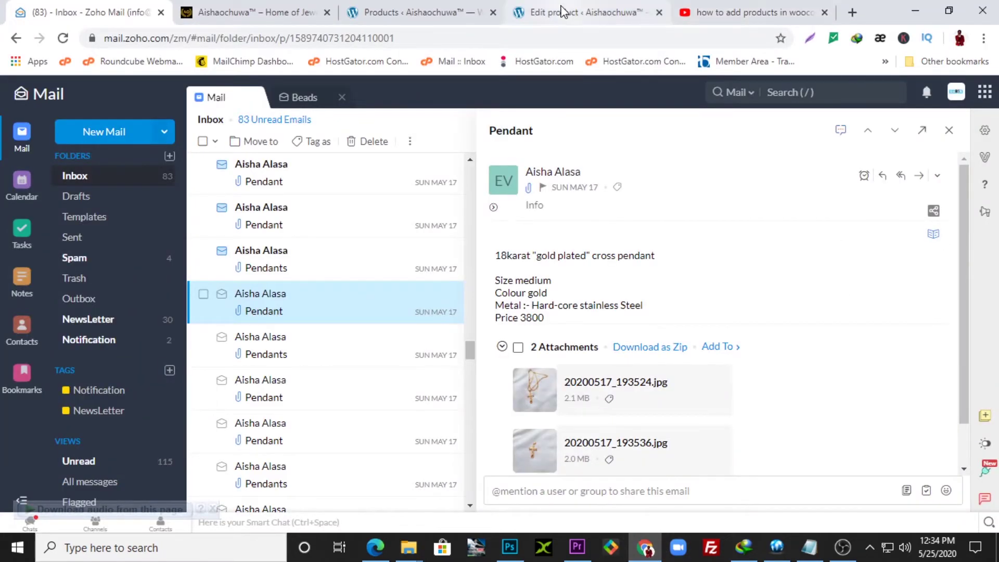
Browse the Aishaochuwa storefront's pendant grid, then switch to the PRODUCT IMAGE template in Photoshop.
{"action": "left_click", "coordinate": [222, 11]}
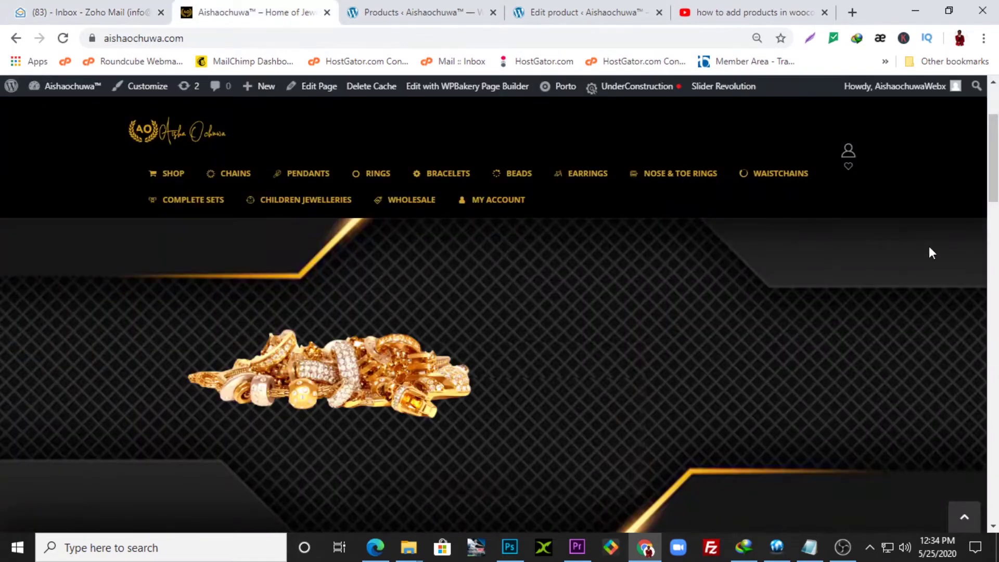
{"action": "left_click_drag", "start_coordinate": [987, 195], "coordinate": [997, 298]}
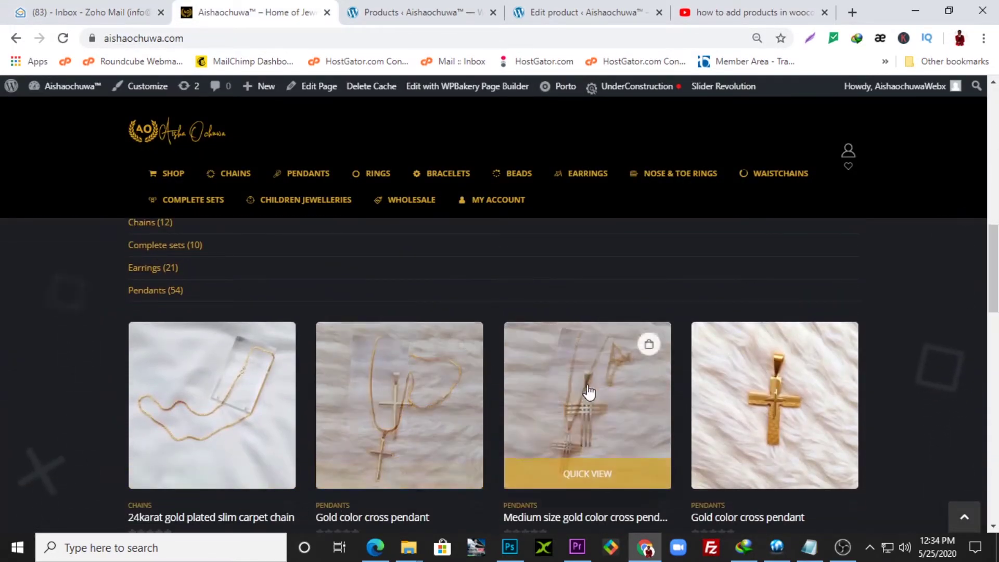
{"action": "left_click_drag", "start_coordinate": [994, 266], "coordinate": [994, 130]}
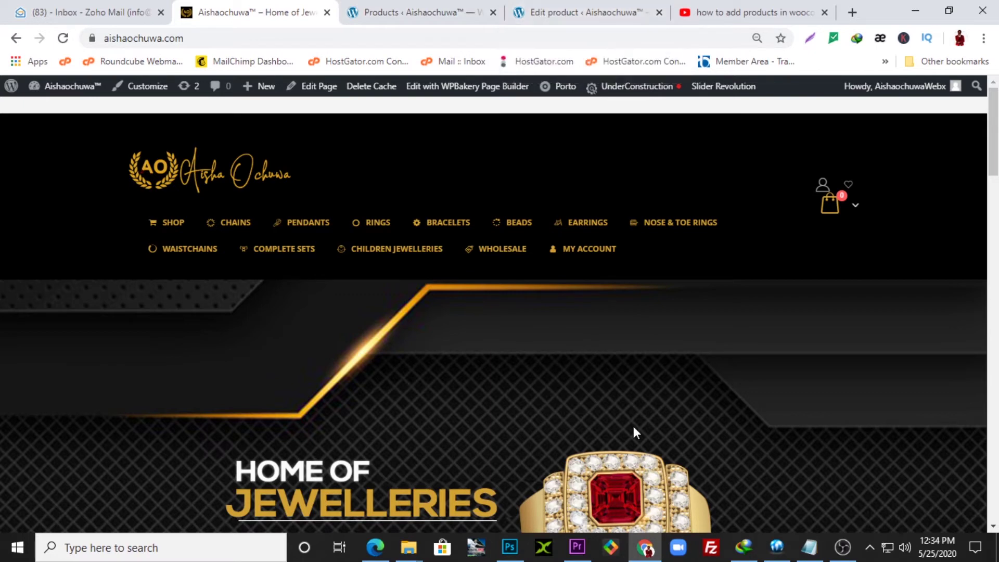
{"action": "left_click", "coordinate": [511, 544]}
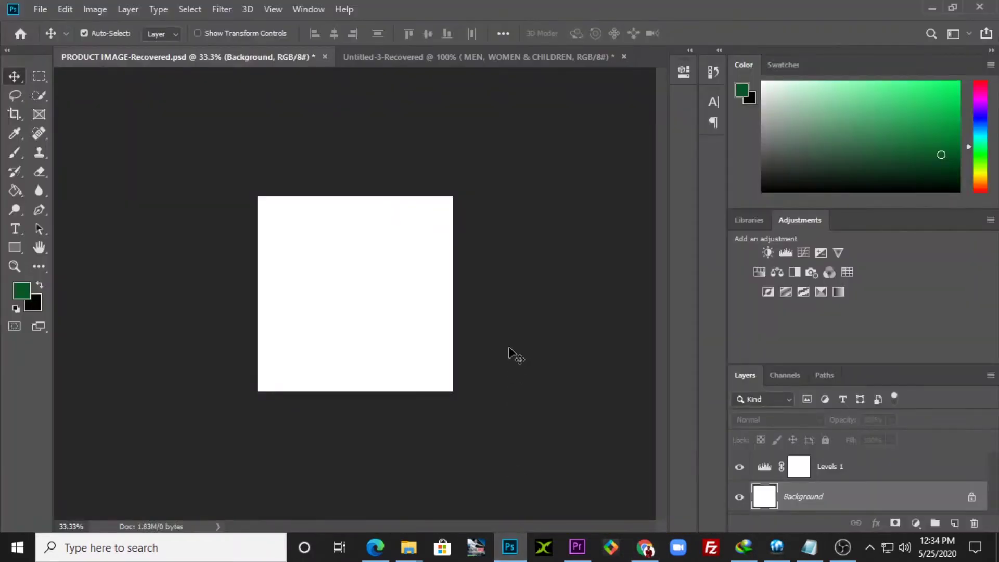
Place the 20200517_193536 cross photo on the canvas, enlarged and centred to fill it.
{"action": "key", "text": "ctrl+plus"}
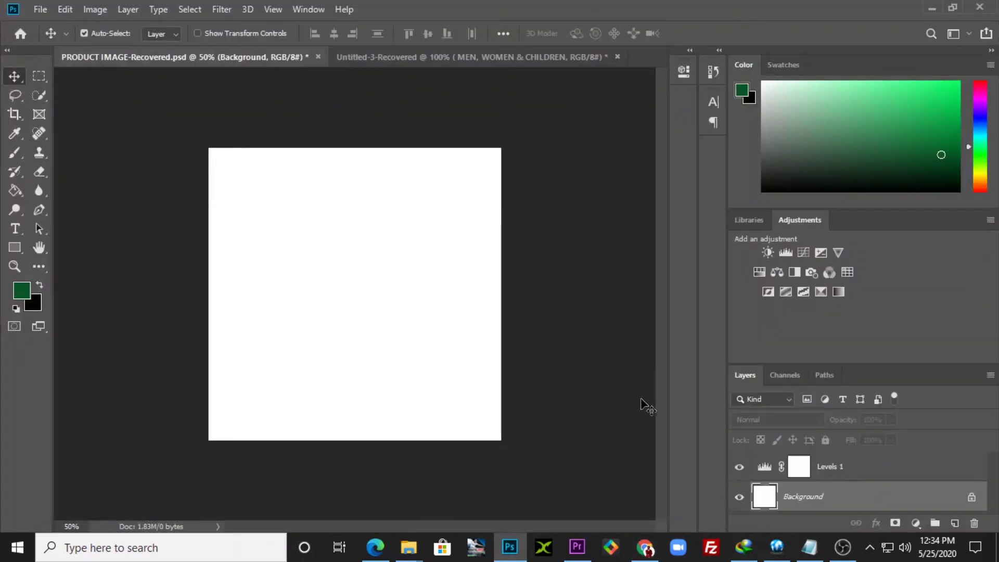
{"action": "mouse_move", "coordinate": [420, 547]}
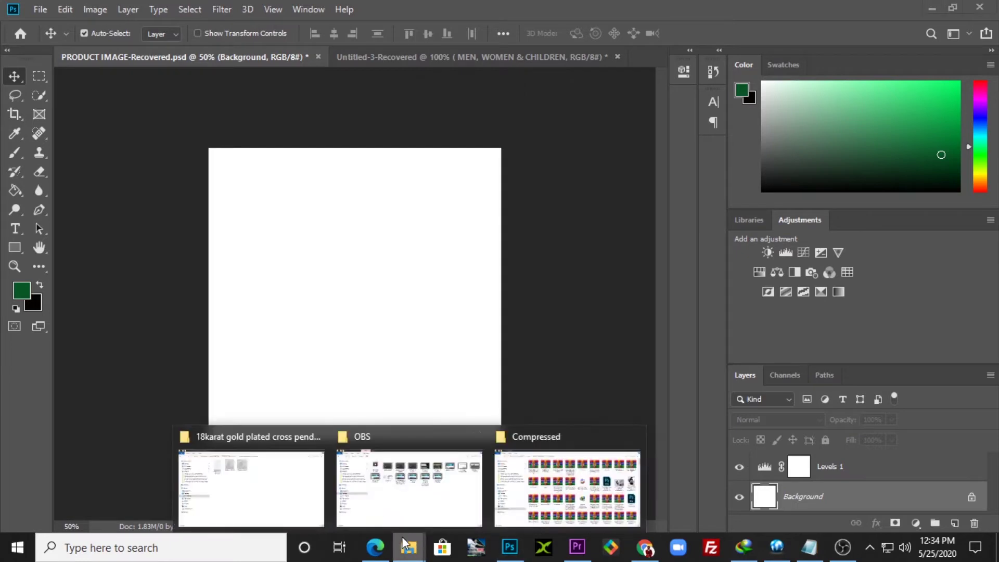
{"action": "left_click", "coordinate": [263, 497]}
{"action": "left_click_drag", "start_coordinate": [436, 104], "coordinate": [340, 291]}
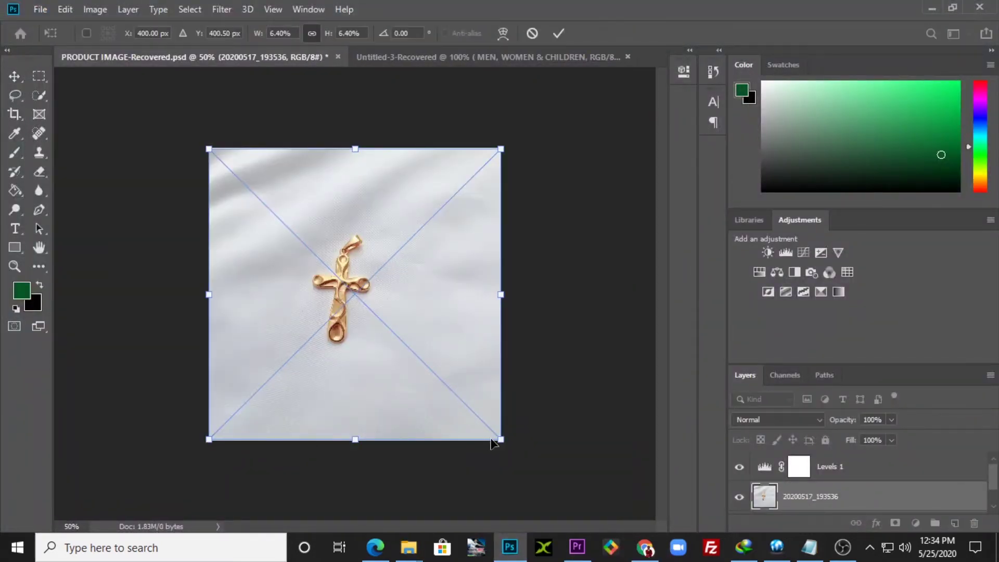
{"action": "left_click_drag", "start_coordinate": [500, 440], "coordinate": [610, 550]}
{"action": "left_click_drag", "start_coordinate": [209, 150], "coordinate": [105, 46]}
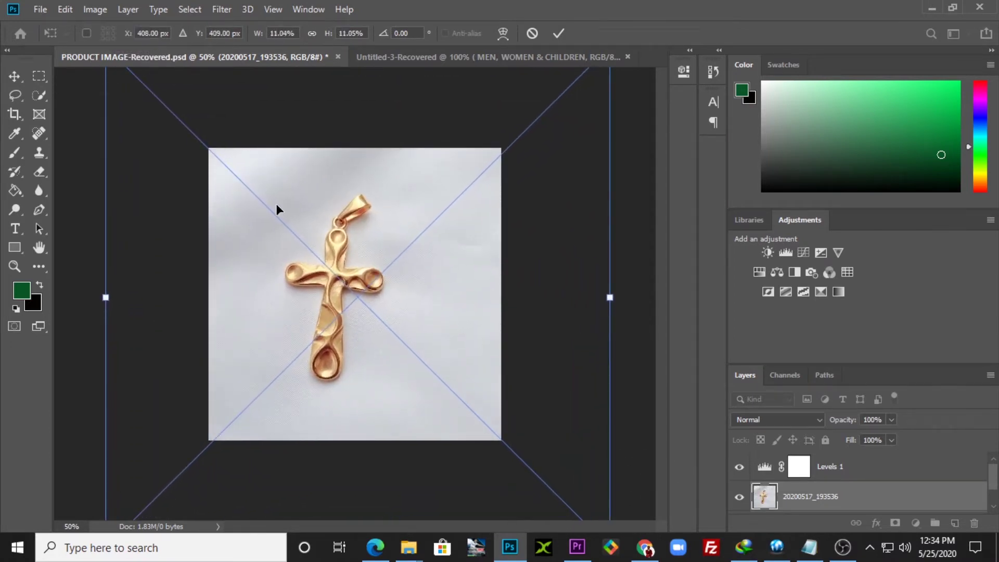
{"action": "left_click_drag", "start_coordinate": [276, 209], "coordinate": [292, 215]}
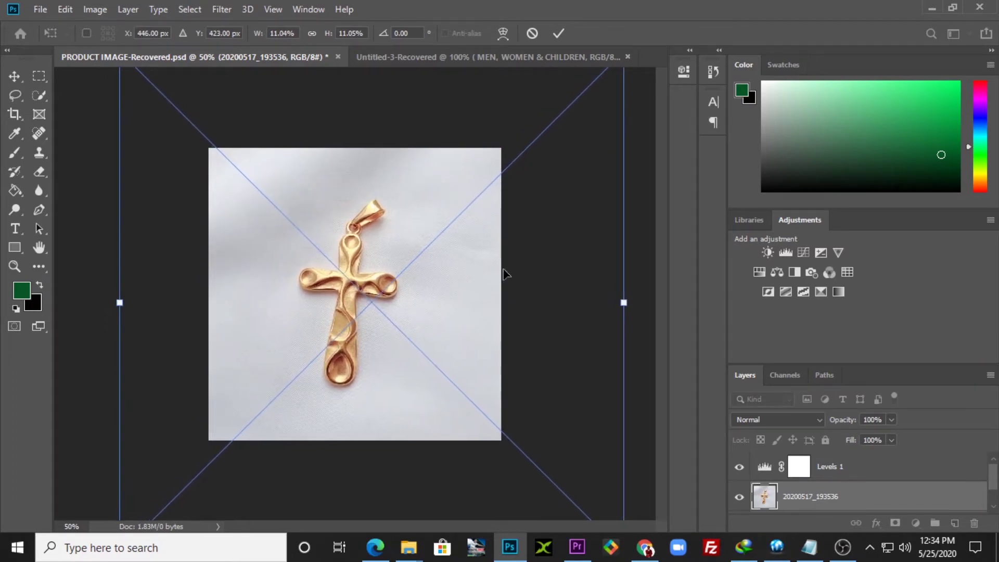
{"action": "key", "text": "Return"}
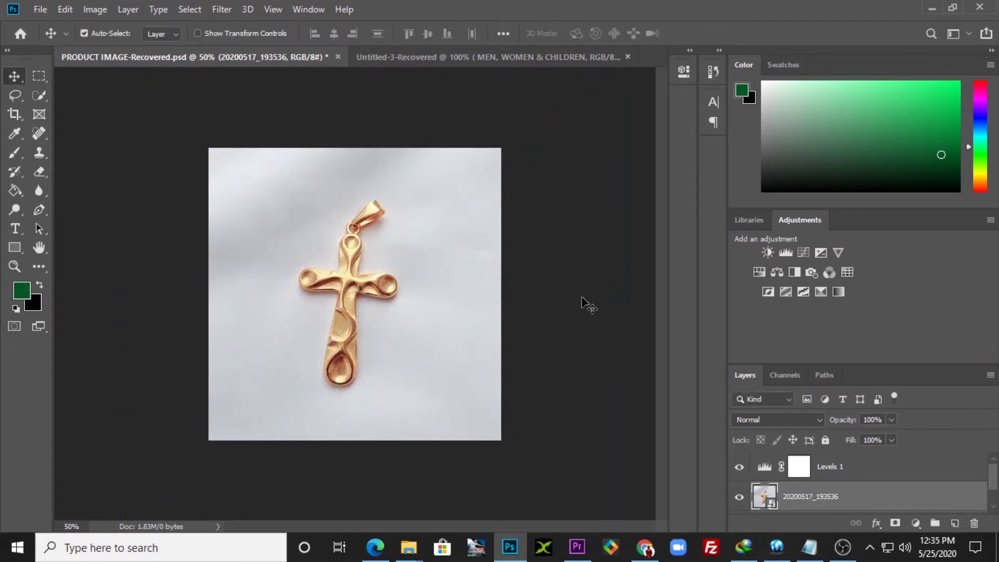
Add a Levels 2 adjustment with the midtone raised to 1.16.
{"action": "left_click", "coordinate": [786, 253]}
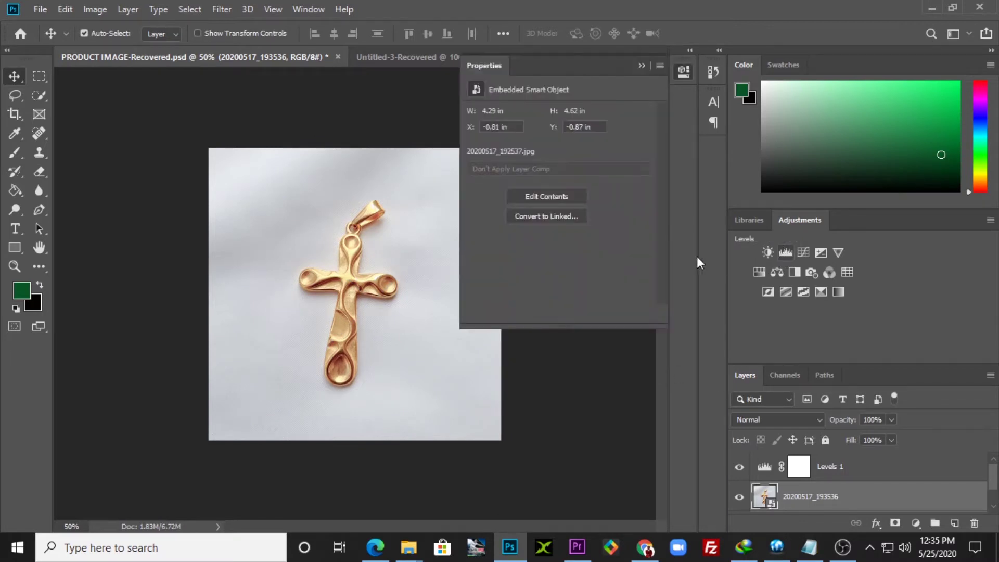
{"action": "mouse_move", "coordinate": [571, 222]}
{"action": "left_mouse_down"}
{"action": "mouse_move", "coordinate": [580, 223]}
{"action": "mouse_move", "coordinate": [561, 222]}
{"action": "left_mouse_up"}
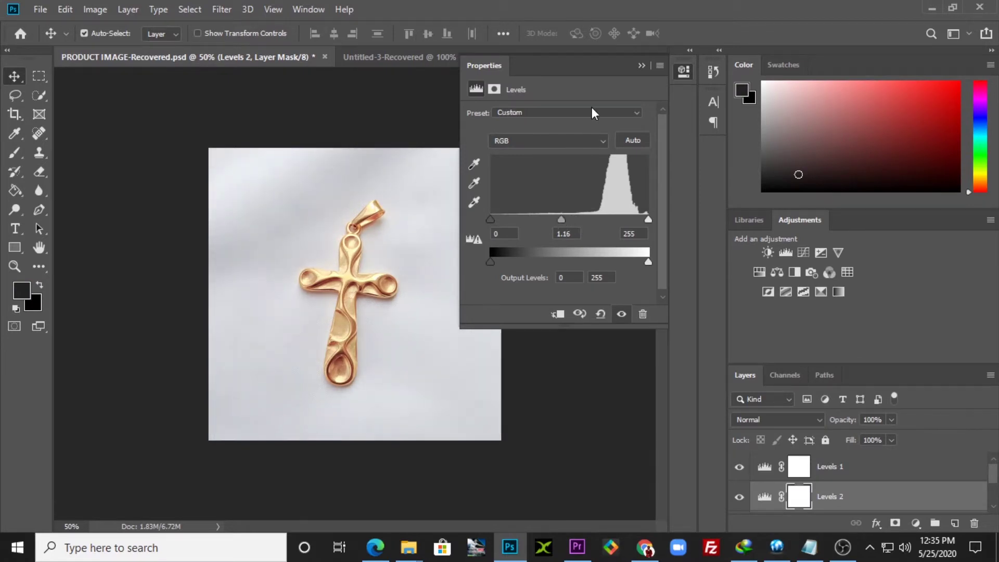
{"action": "left_click", "coordinate": [638, 68]}
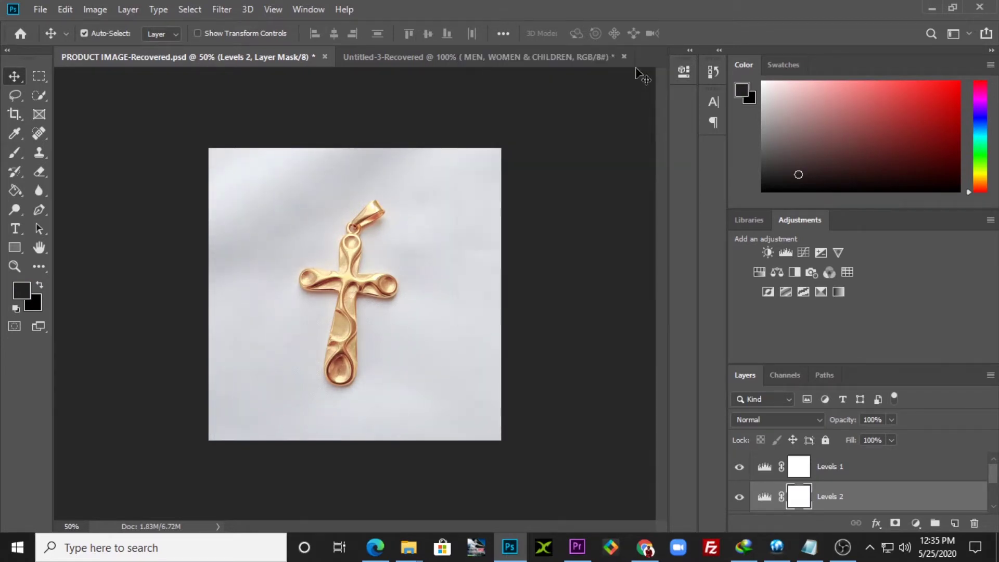
Save the image as JPEG '18karat gold plated cross pendant' in its product folder at quality 8.
{"action": "left_click", "coordinate": [36, 10]}
{"action": "left_click", "coordinate": [91, 178]}
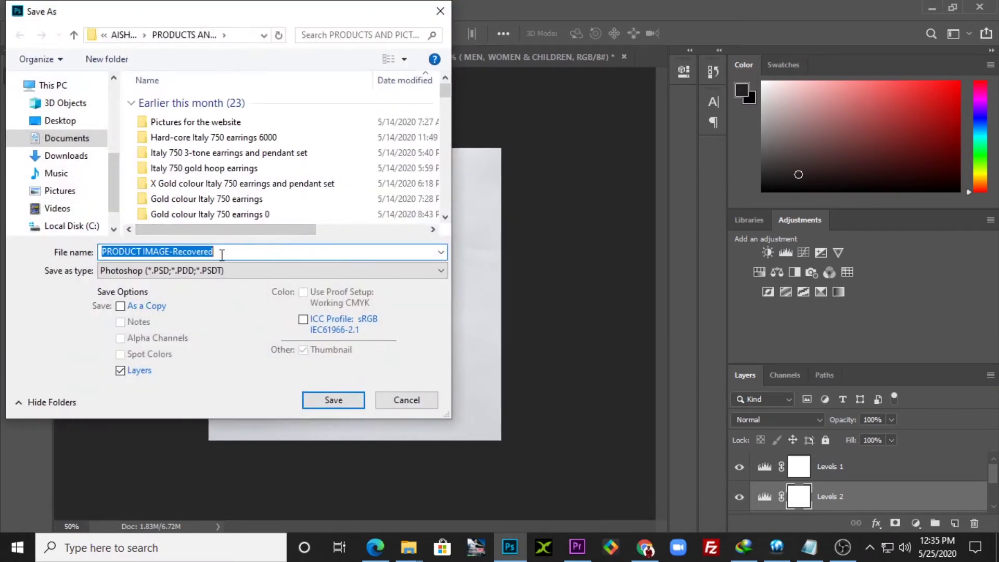
{"action": "type", "text": "18karat gold plated cross pendant"}
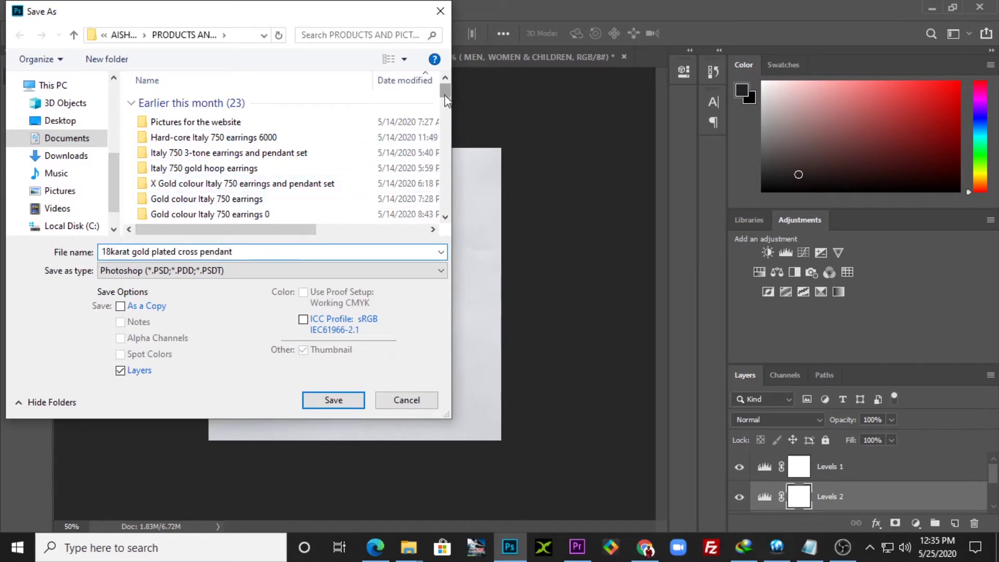
{"action": "left_click_drag", "start_coordinate": [444, 93], "coordinate": [445, 203]}
{"action": "left_click", "coordinate": [322, 214]}
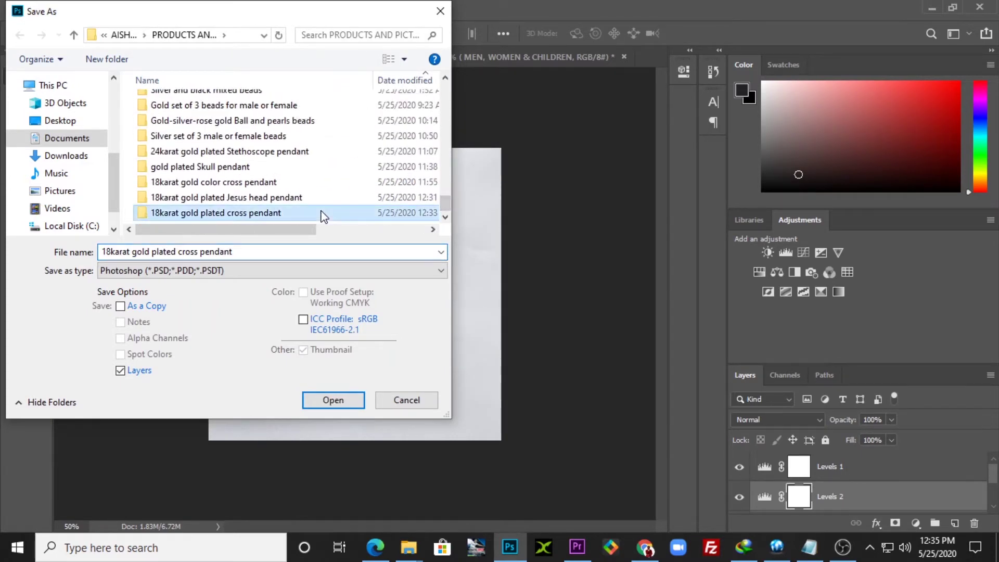
{"action": "double_click", "coordinate": [323, 213]}
{"action": "left_click", "coordinate": [263, 250]}
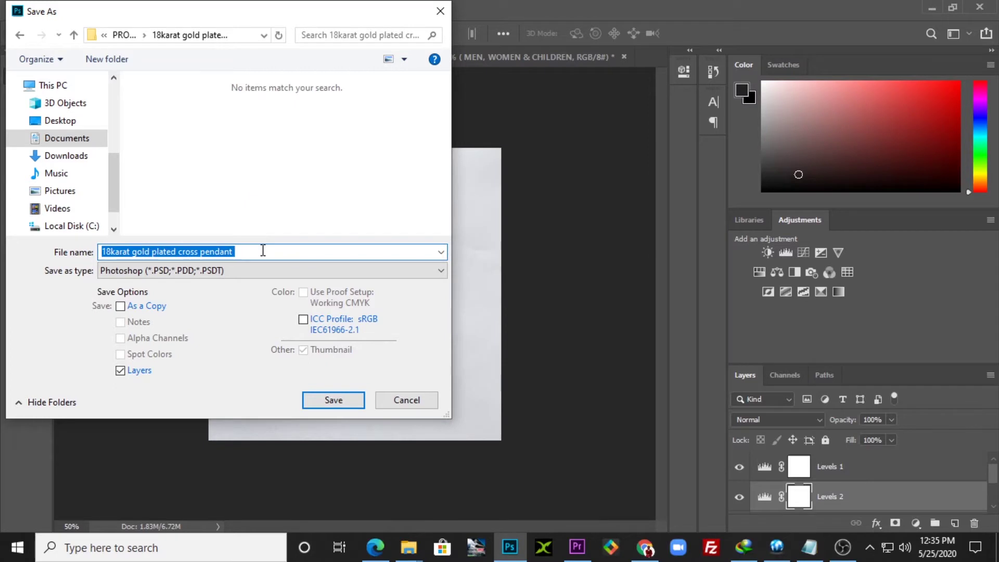
{"action": "left_click", "coordinate": [244, 274]}
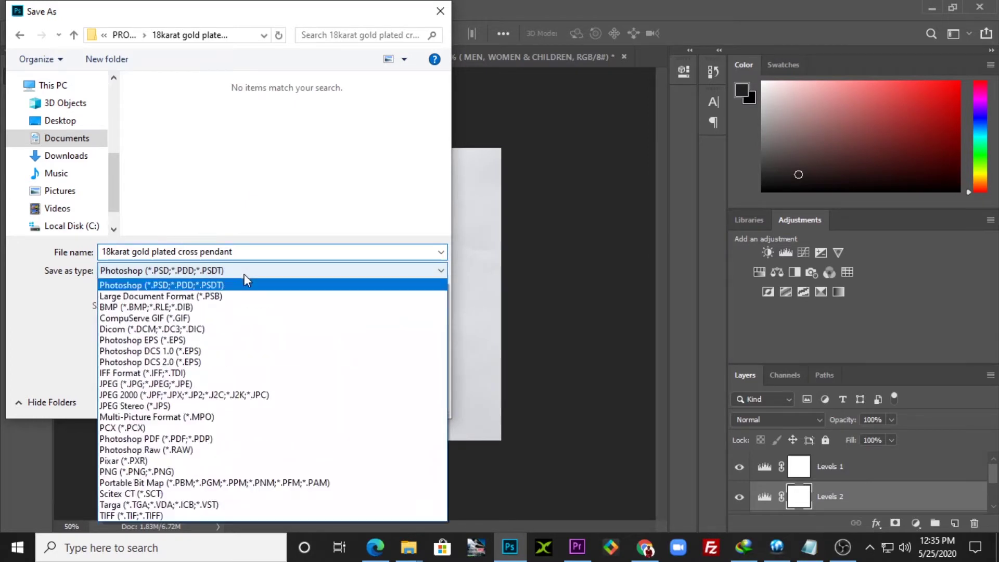
{"action": "left_click", "coordinate": [166, 382]}
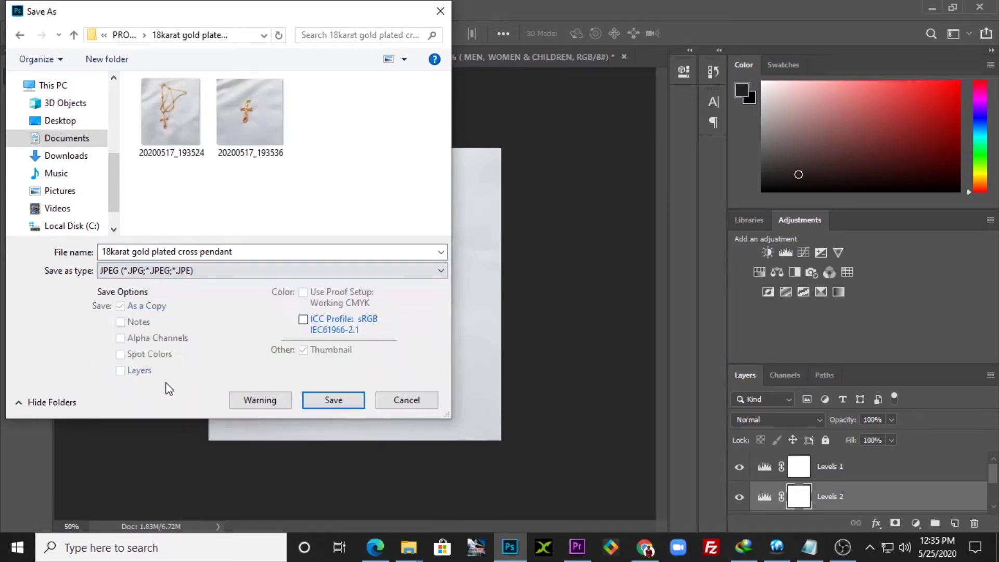
{"action": "left_click", "coordinate": [327, 405]}
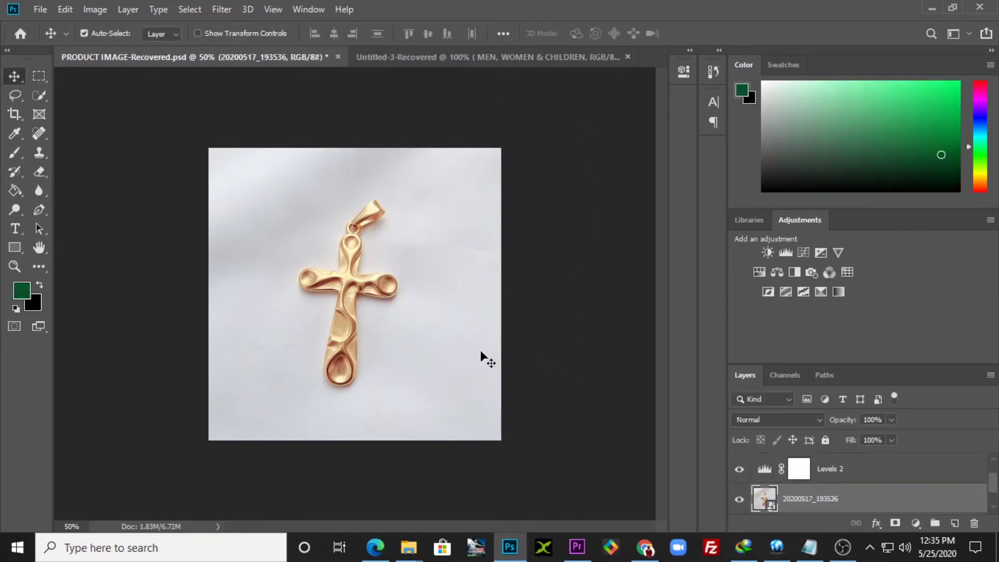
Replace the cross photo layer with the chain photo, enlarged and nudged into position.
{"action": "key", "text": "Delete"}
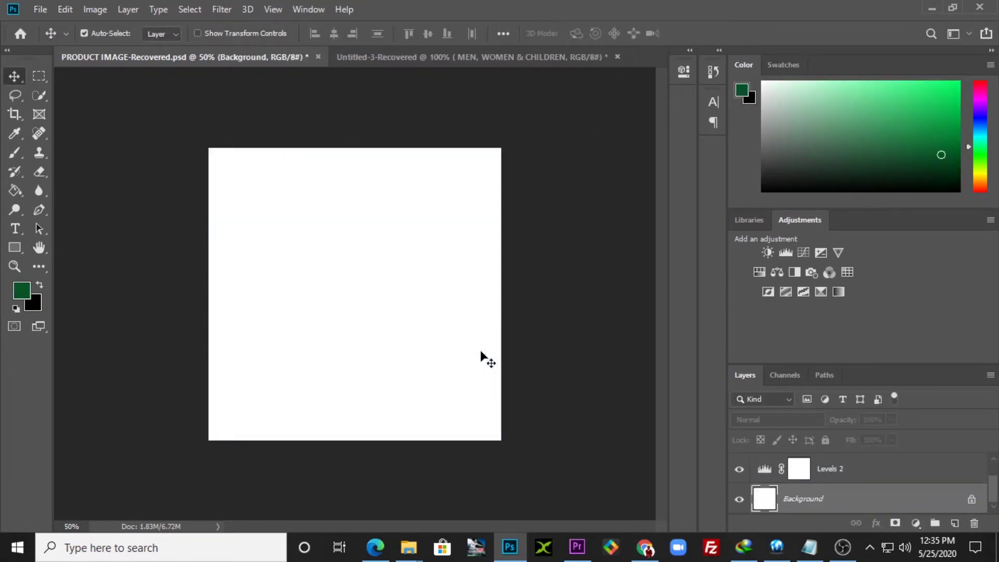
{"action": "mouse_move", "coordinate": [415, 547]}
{"action": "left_click", "coordinate": [317, 492]}
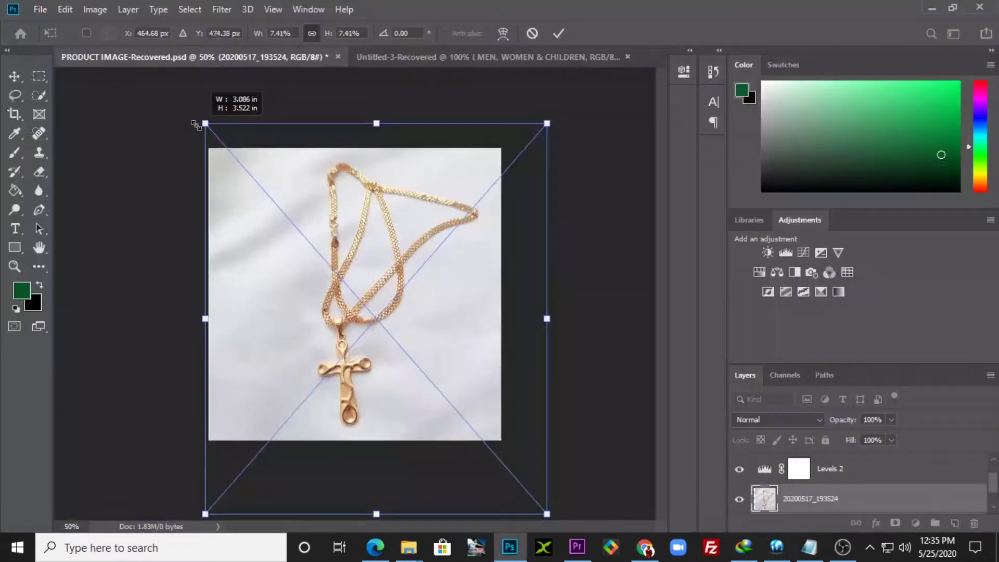
{"action": "left_click_drag", "start_coordinate": [195, 125], "coordinate": [181, 109]}
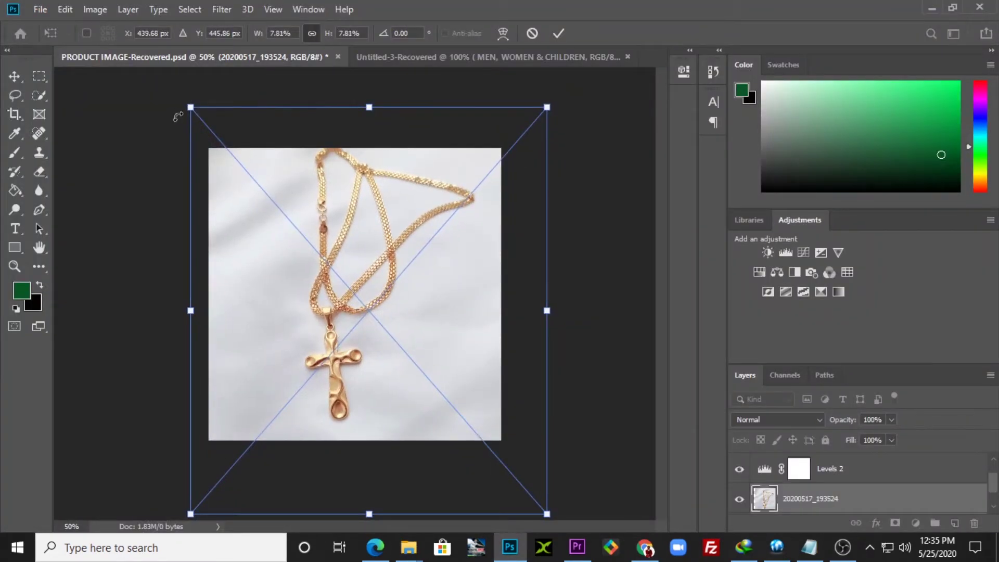
{"action": "left_click_drag", "start_coordinate": [285, 203], "coordinate": [290, 215]}
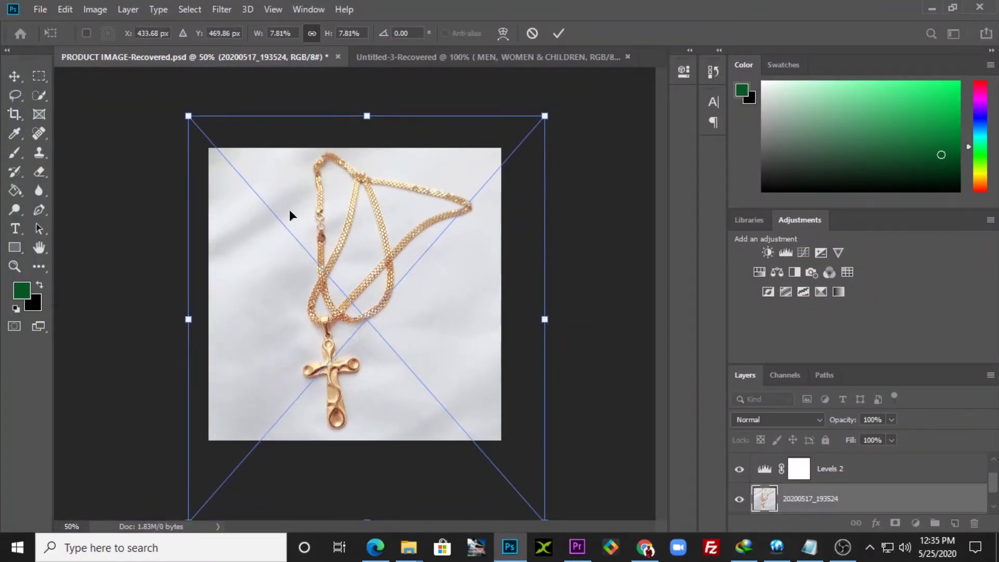
{"action": "key", "text": "Return"}
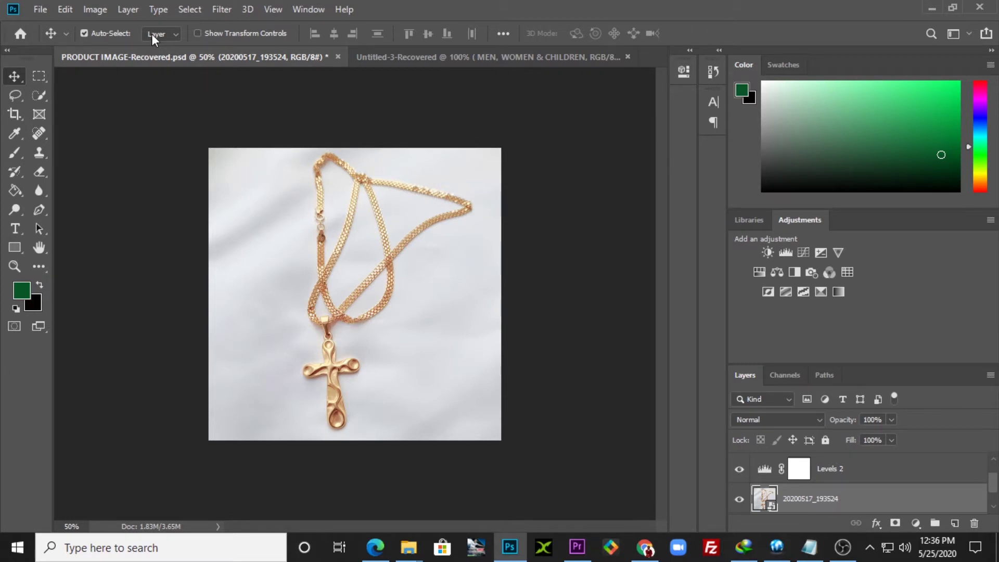
Confirm the canvas size as 800 × 800 pixels.
{"action": "left_click", "coordinate": [96, 9]}
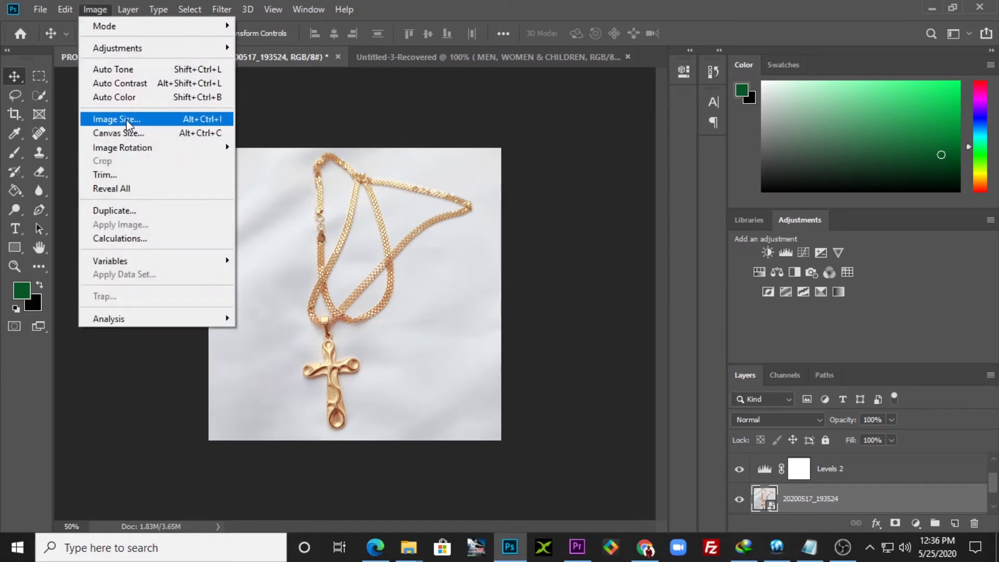
{"action": "left_click", "coordinate": [125, 133]}
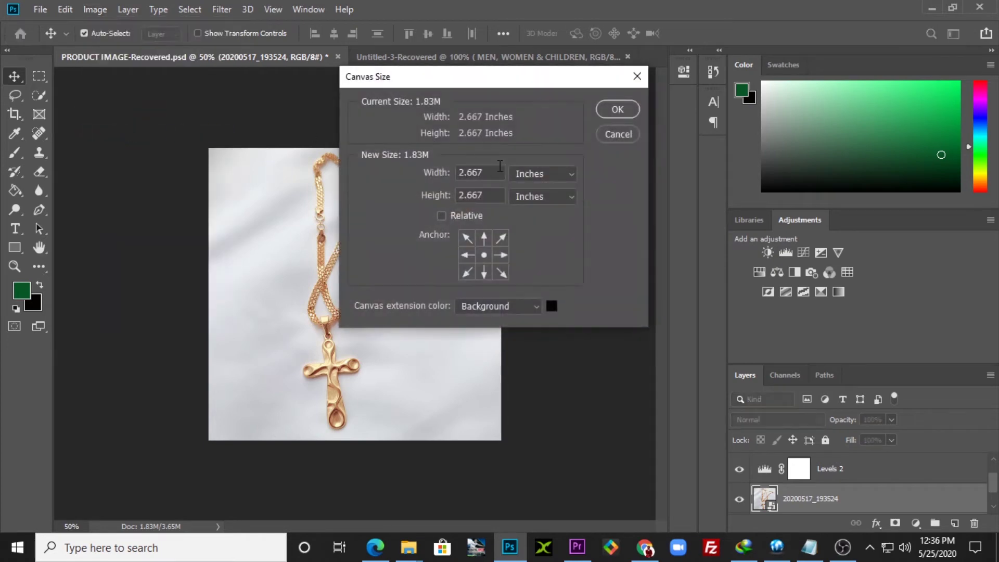
{"action": "left_click", "coordinate": [531, 179]}
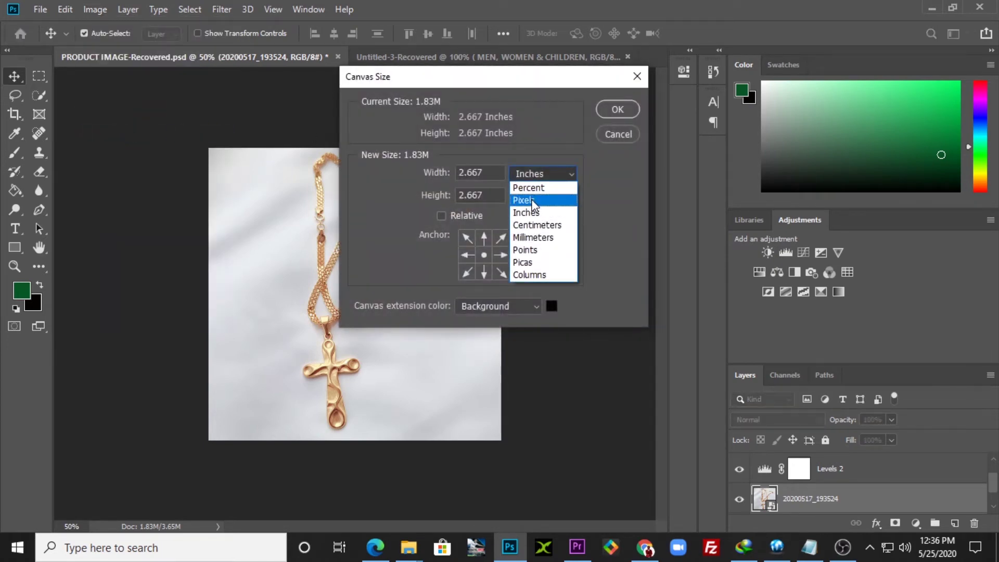
{"action": "left_click", "coordinate": [532, 201]}
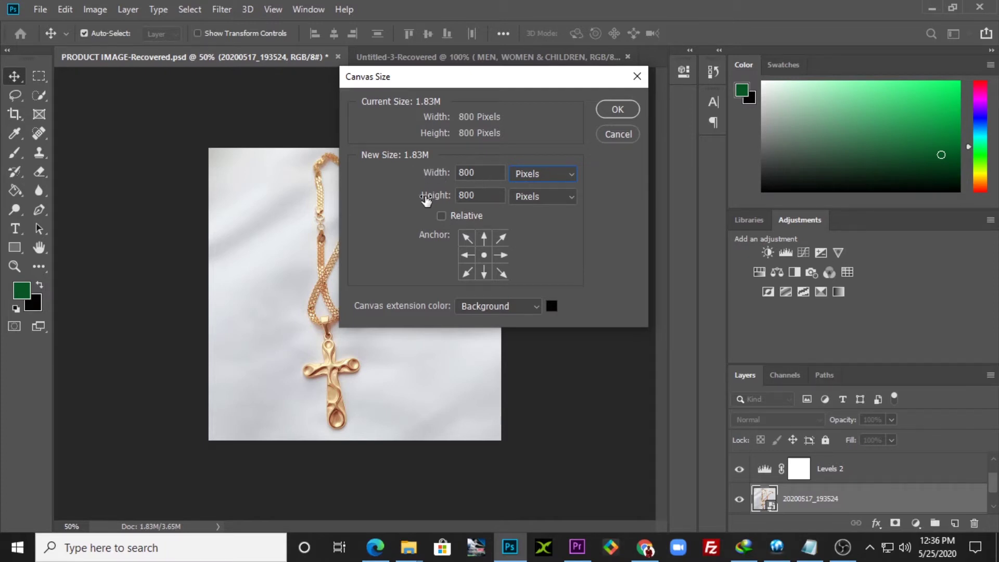
{"action": "left_click", "coordinate": [616, 110]}
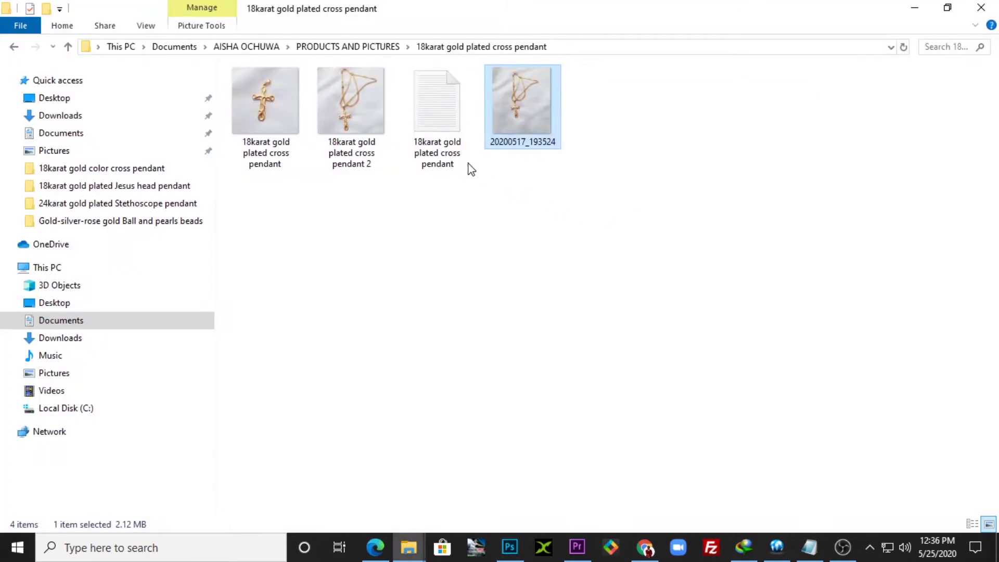
Delete the original 20200517_193524 photo and bring the product notes forward.
{"action": "mouse_move", "coordinate": [527, 117]}
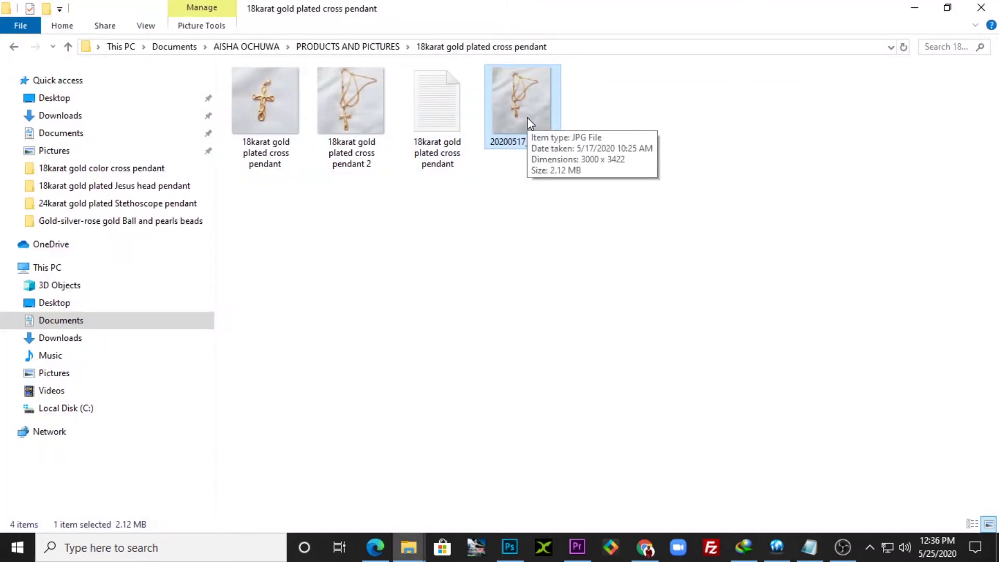
{"action": "key", "text": "Delete"}
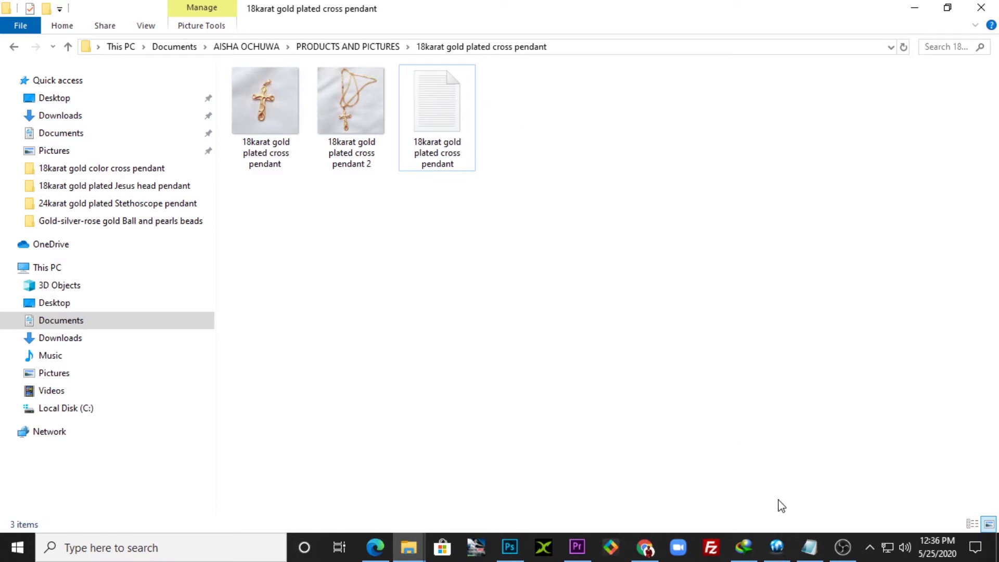
{"action": "left_click", "coordinate": [808, 548]}
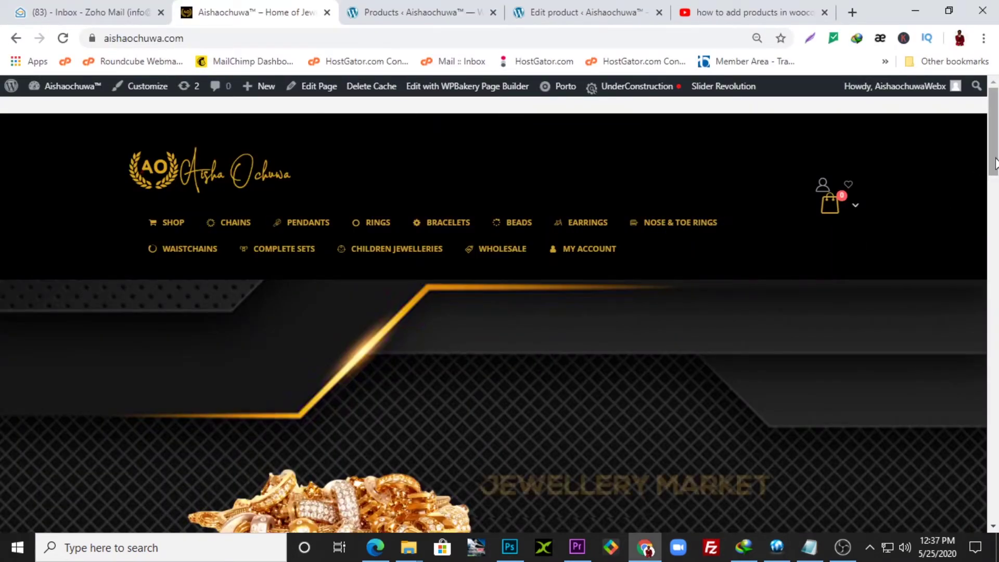
Check the existing products, then load the admin dashboard by adding /wp-admin to the site URL.
{"action": "scroll", "coordinate": [996, 165], "scroll_direction": "down", "scroll_amount": 1}
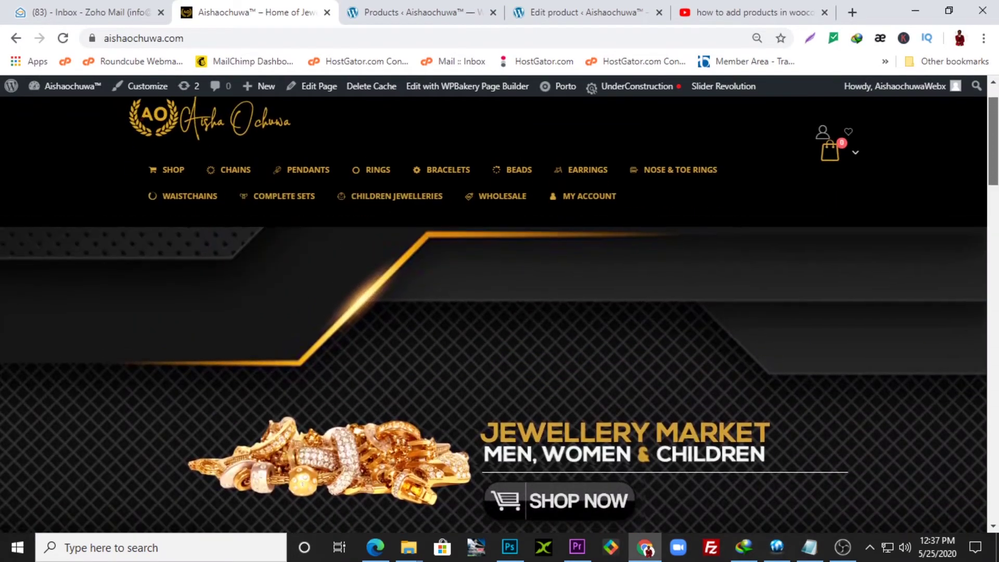
{"action": "left_click", "coordinate": [426, 15]}
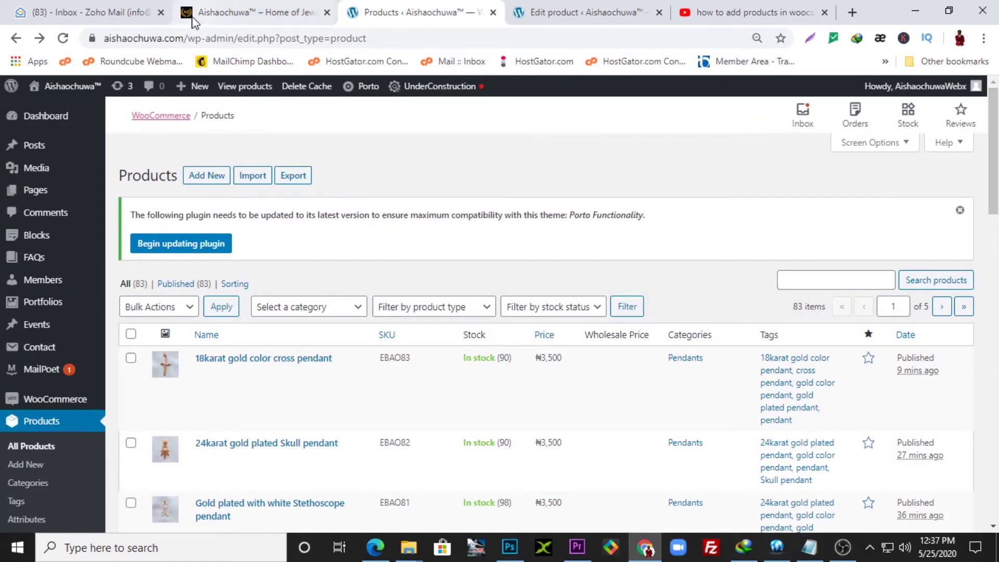
{"action": "left_click", "coordinate": [222, 18]}
{"action": "left_click", "coordinate": [235, 39]}
{"action": "left_click", "coordinate": [236, 39]}
{"action": "type", "text": "//aishaochuwa.com/"}
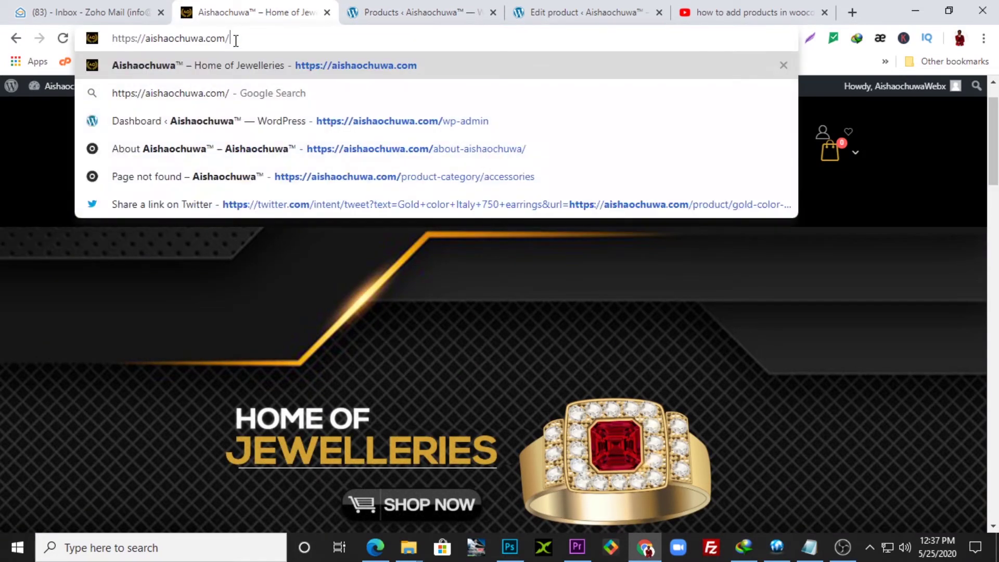
{"action": "type", "text": "wp-admin"}
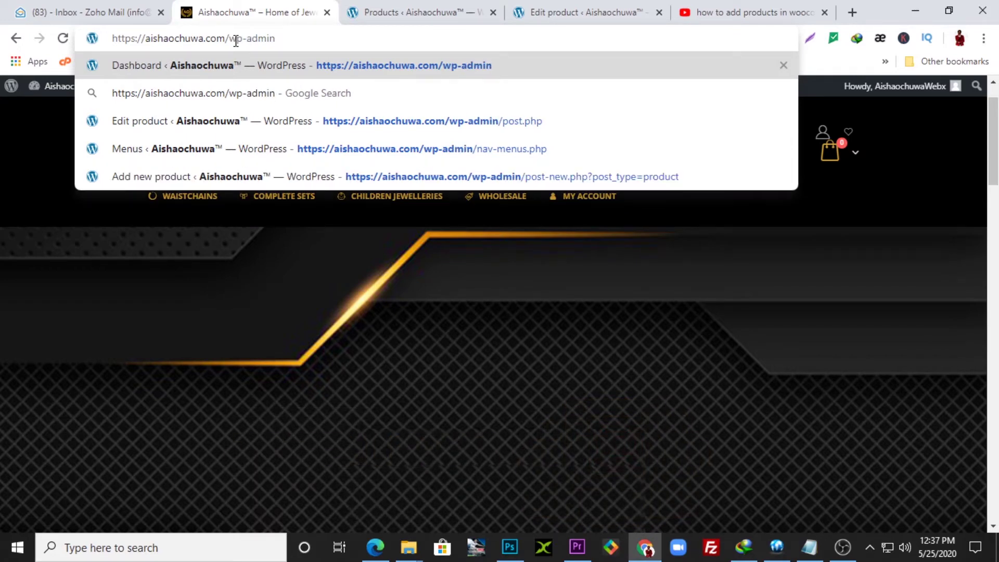
{"action": "key", "text": "Return"}
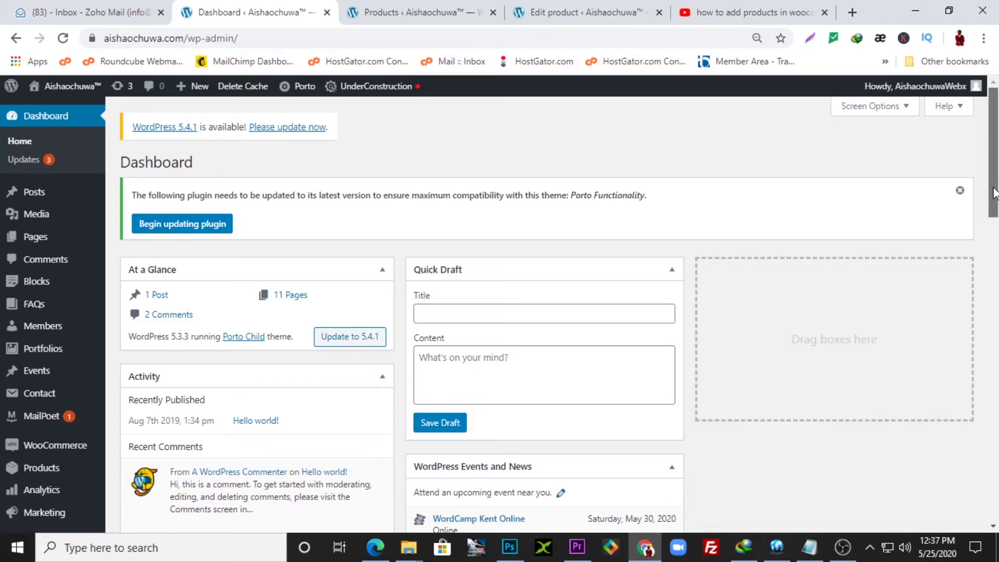
Start a new product from Products > Add New.
{"action": "scroll", "coordinate": [994, 192], "scroll_direction": "down", "scroll_amount": 4}
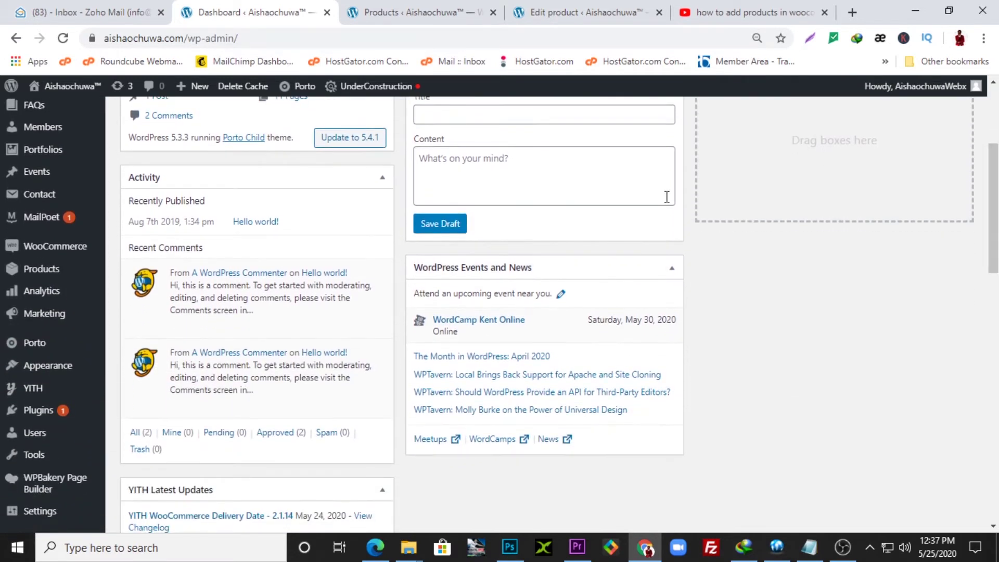
{"action": "mouse_move", "coordinate": [39, 278]}
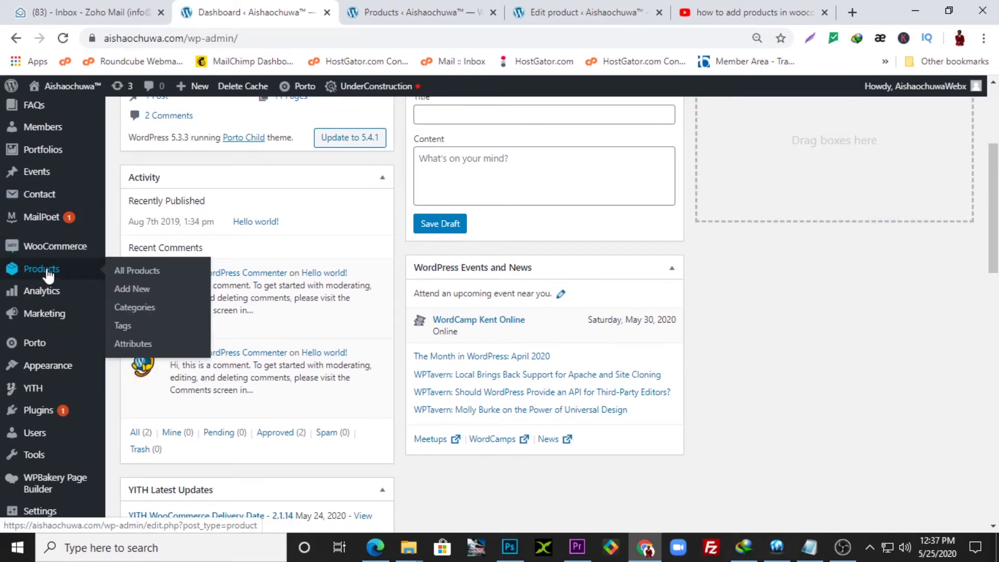
{"action": "left_click", "coordinate": [134, 290]}
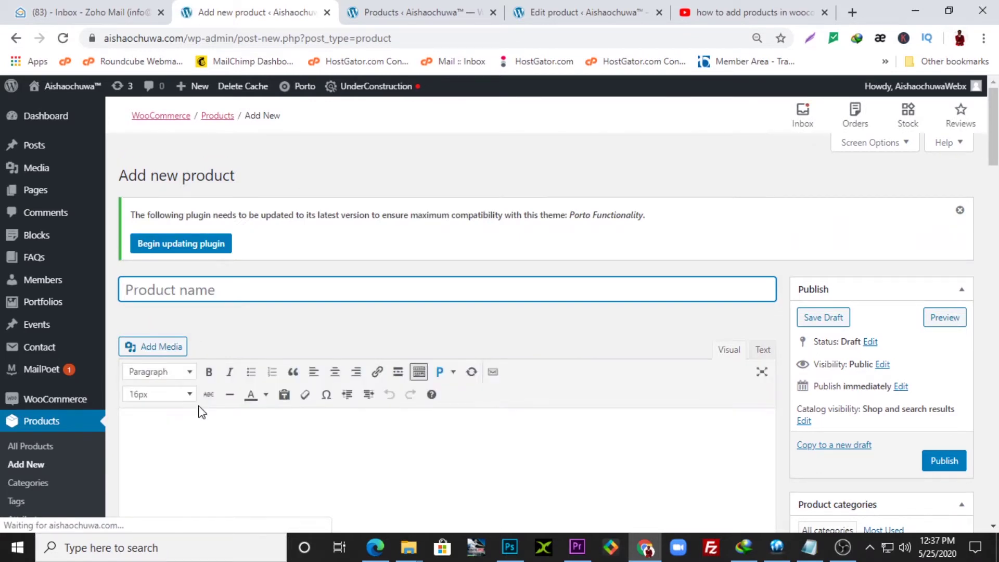
Paste the pendant details into the description and title the product '18karat gold plated cross pendant'.
{"action": "left_click", "coordinate": [200, 421]}
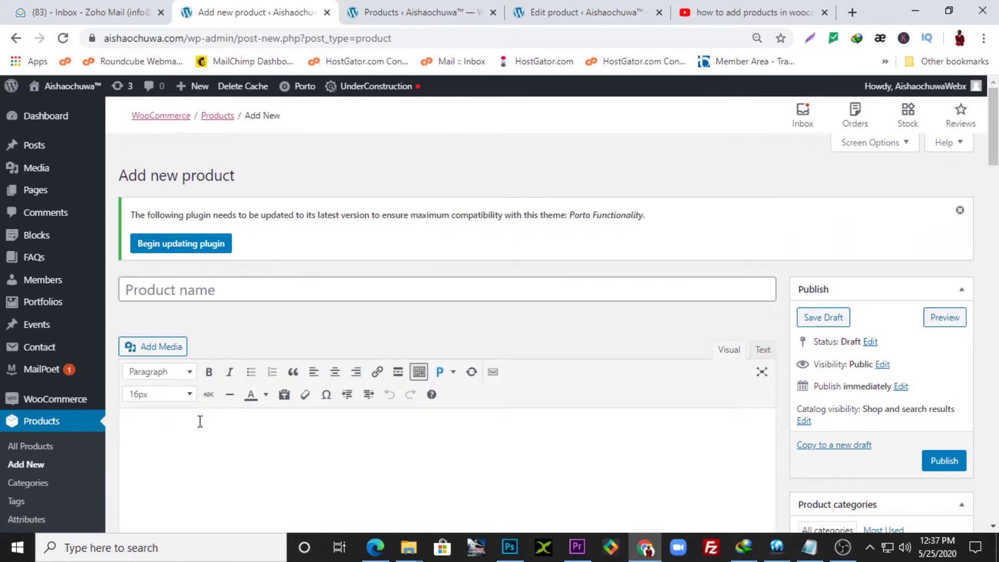
{"action": "type", "text": "18karat gold plated cross pendant  Size medium Colour gold Metal :- Hard-core stainless Steel Price 3800"}
{"action": "left_click_drag", "start_coordinate": [291, 396], "coordinate": [123, 397]}
{"action": "key", "text": "ctrl+c"}
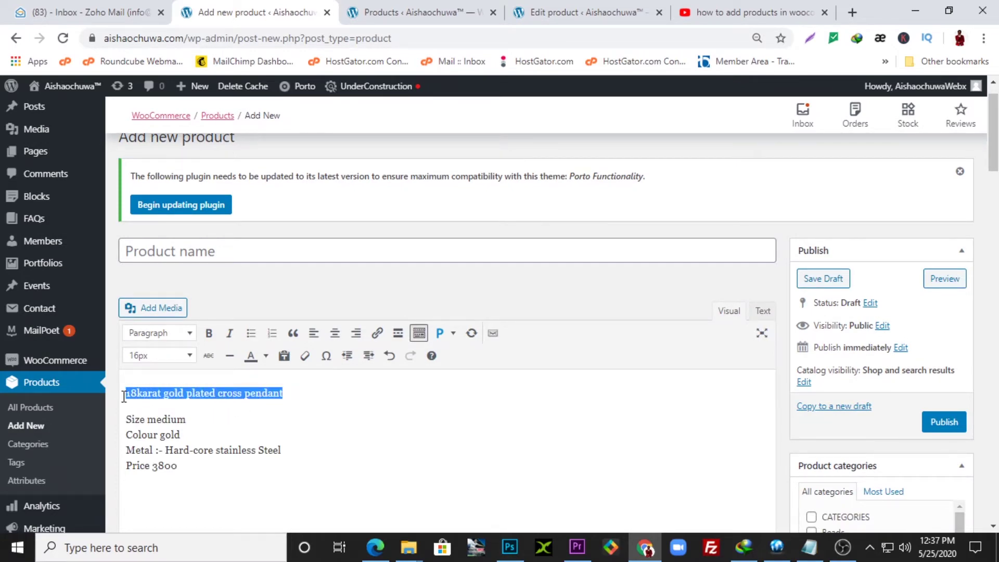
{"action": "left_click", "coordinate": [211, 253]}
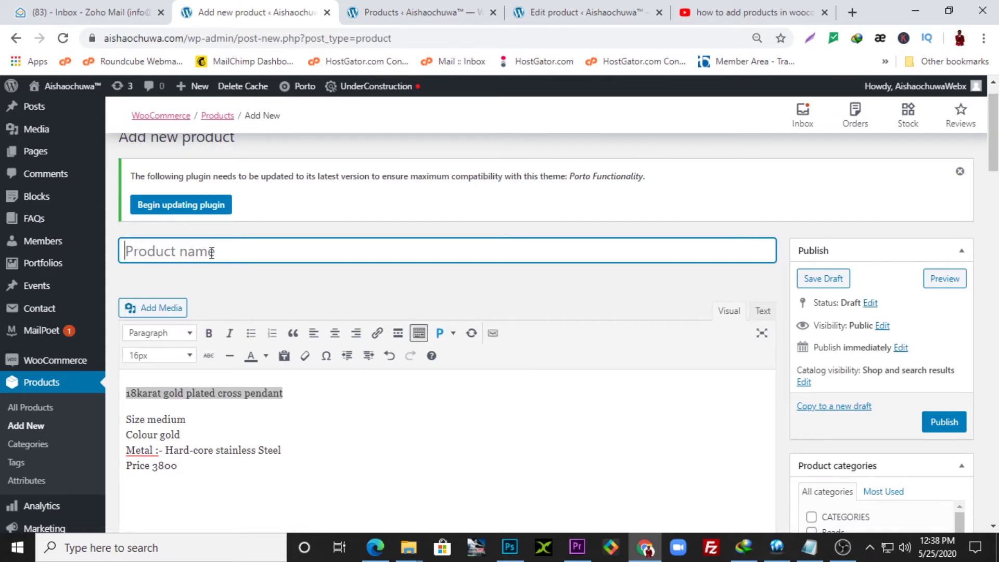
{"action": "key", "text": "ctrl+v"}
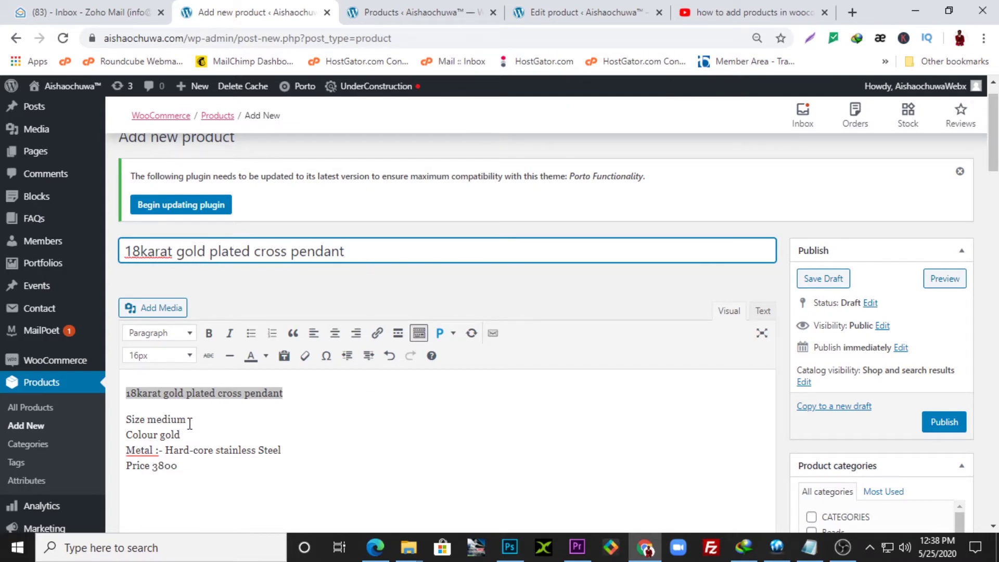
Add a colon after Size, format the price as ₦3,800, and bold the Price: label.
{"action": "left_click", "coordinate": [145, 419]}
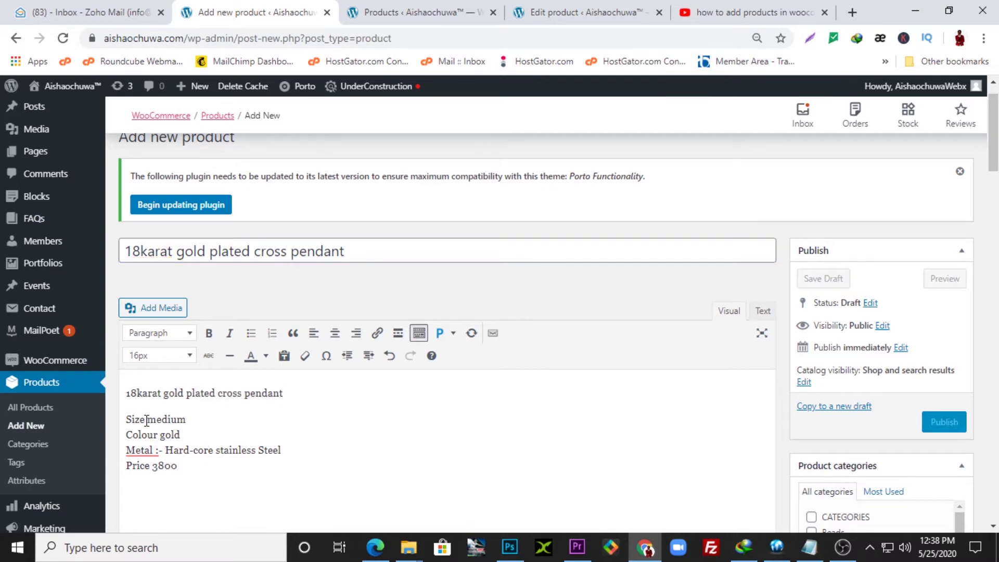
{"action": "type", "text": ":"}
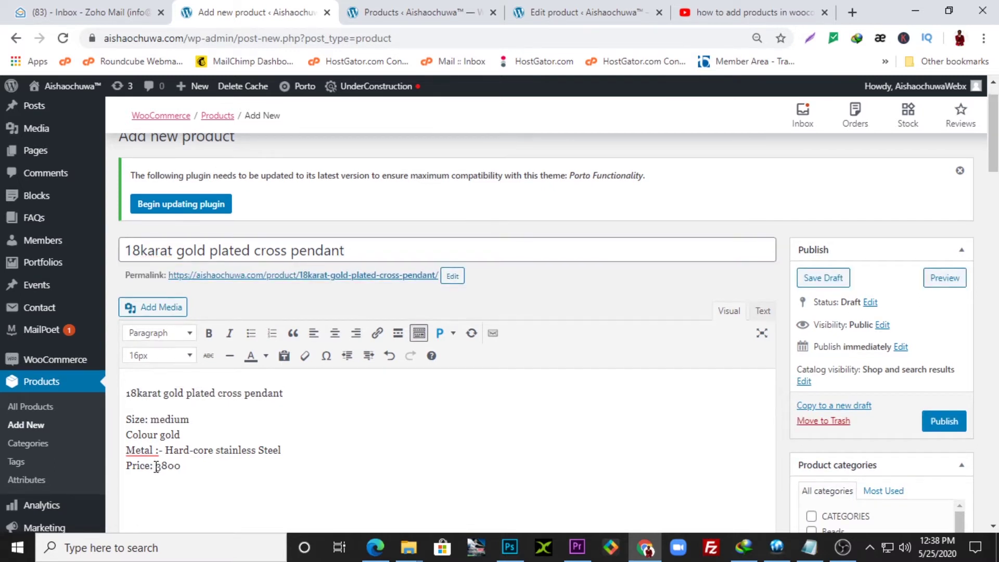
{"action": "left_click", "coordinate": [157, 465]}
{"action": "type", "text": "₦"}
{"action": "left_click", "coordinate": [170, 466]}
{"action": "type", "text": ","}
{"action": "left_click_drag", "start_coordinate": [154, 464], "coordinate": [126, 451]}
{"action": "key", "text": "ctrl+b"}
{"action": "key", "text": "ctrl+b"}
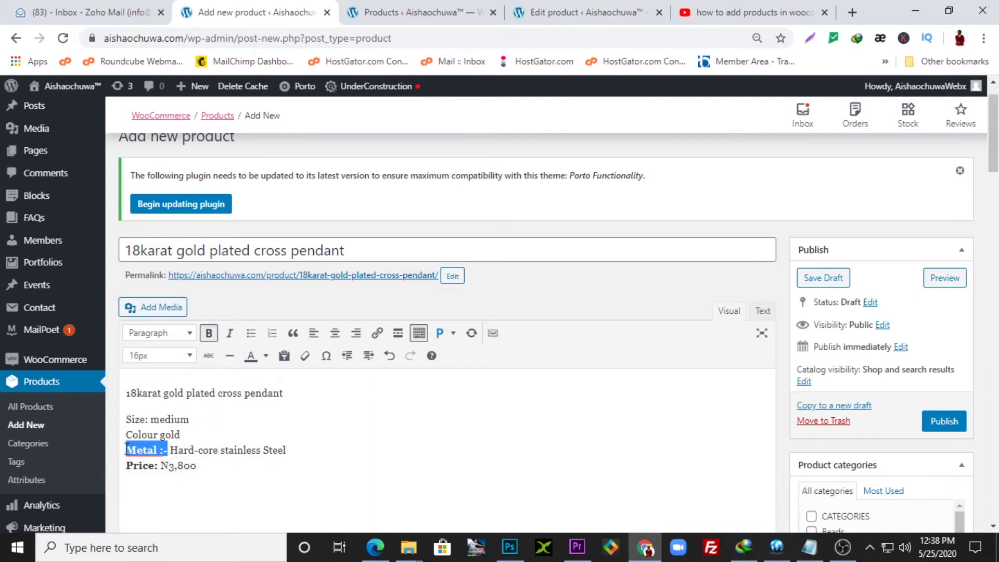
Add a colon after Colour, capitalise Gold and Medium, and bold the Size: label.
{"action": "left_click", "coordinate": [159, 435]}
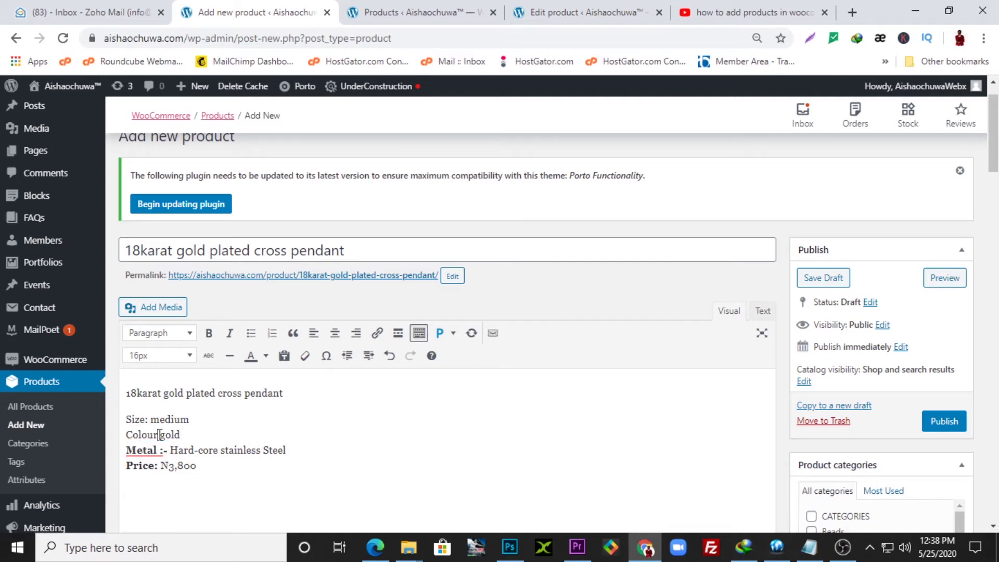
{"action": "type", "text": ":"}
{"action": "left_click_drag", "start_coordinate": [170, 434], "coordinate": [168, 435]}
{"action": "left_click", "coordinate": [168, 435]}
{"action": "key", "text": "Delete"}
{"action": "type", "text": "G"}
{"action": "left_click_drag", "start_coordinate": [159, 419], "coordinate": [152, 419]}
{"action": "type", "text": "g"}
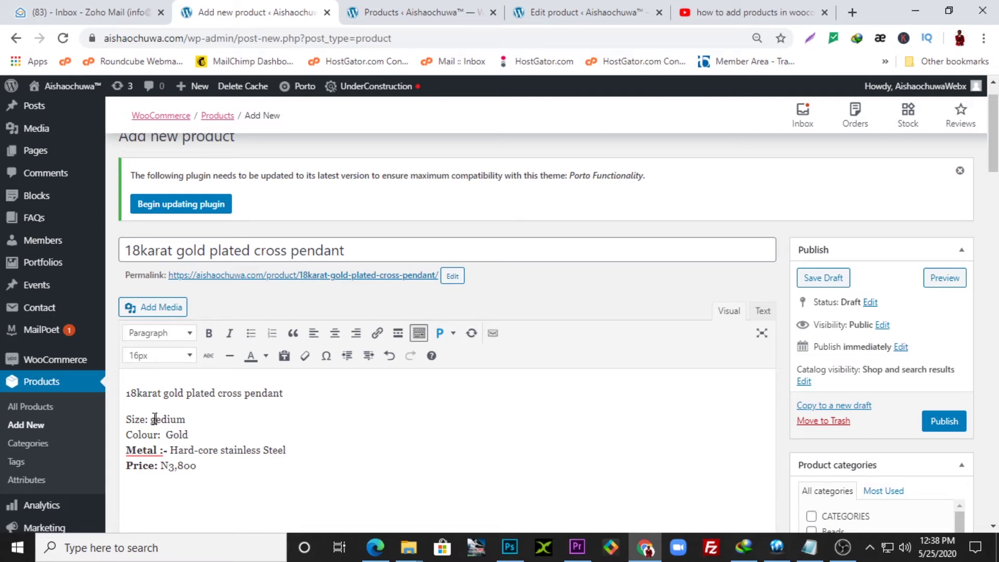
{"action": "key", "text": "BackSpace"}
{"action": "type", "text": "M"}
{"action": "left_click_drag", "start_coordinate": [149, 419], "coordinate": [129, 434]}
{"action": "key", "text": "ctrl+b"}
{"action": "key", "text": "ctrl+b"}
Make the four detail lines a bulleted list, one bullet each for Size, Colour, Metal and Price.
{"action": "left_click_drag", "start_coordinate": [207, 463], "coordinate": [118, 422]}
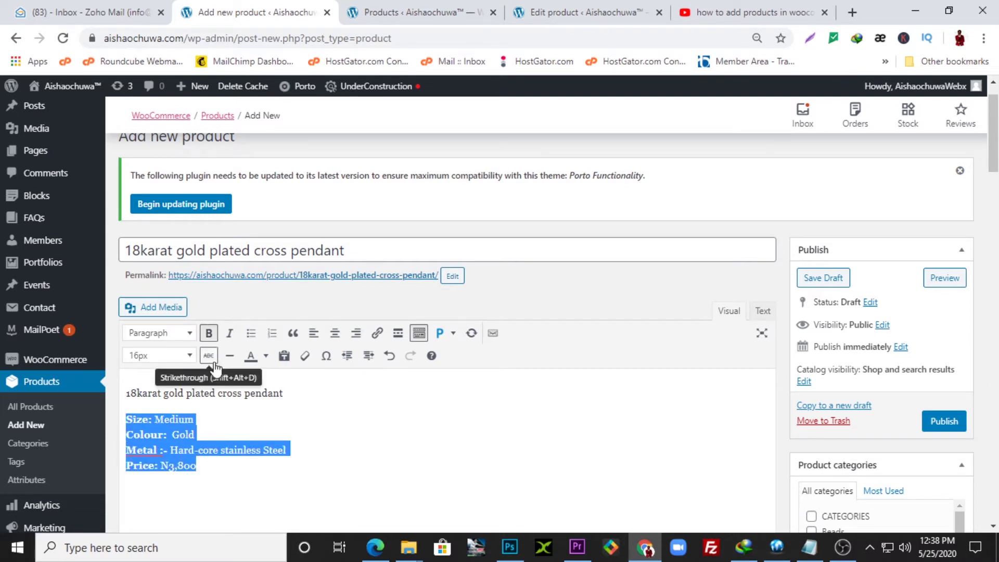
{"action": "left_click", "coordinate": [251, 333]}
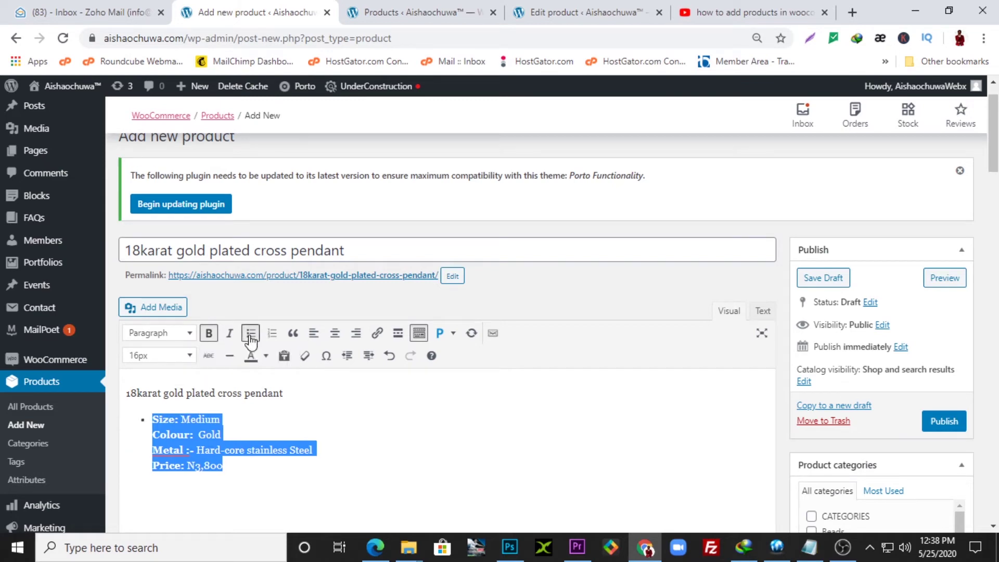
{"action": "left_click", "coordinate": [148, 434]}
{"action": "key", "text": "Return"}
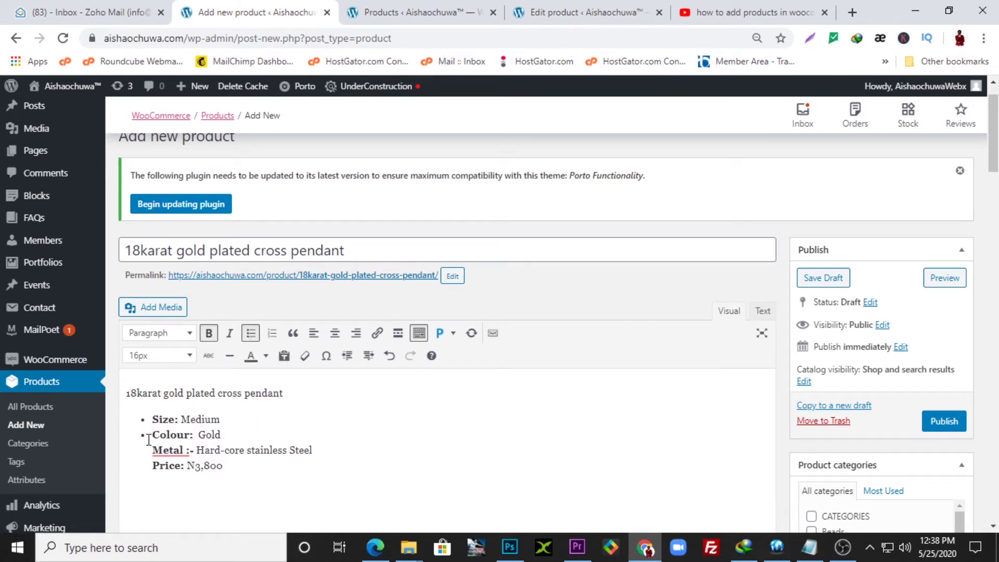
{"action": "key", "text": "Return"}
{"action": "key", "text": "BackSpace"}
{"action": "key", "text": "Return"}
{"action": "left_click", "coordinate": [215, 485]}
Tick the Pendants product category.
{"action": "scroll", "coordinate": [993, 166], "scroll_direction": "down", "scroll_amount": 3}
{"action": "scroll", "coordinate": [993, 169], "scroll_direction": "down", "scroll_amount": 2}
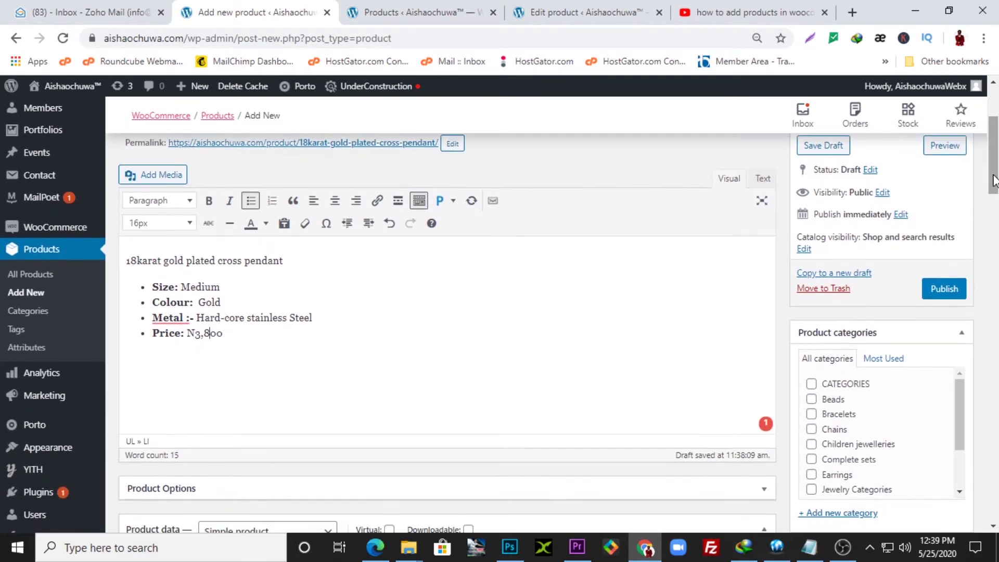
{"action": "scroll", "coordinate": [963, 398], "scroll_direction": "down", "scroll_amount": 1}
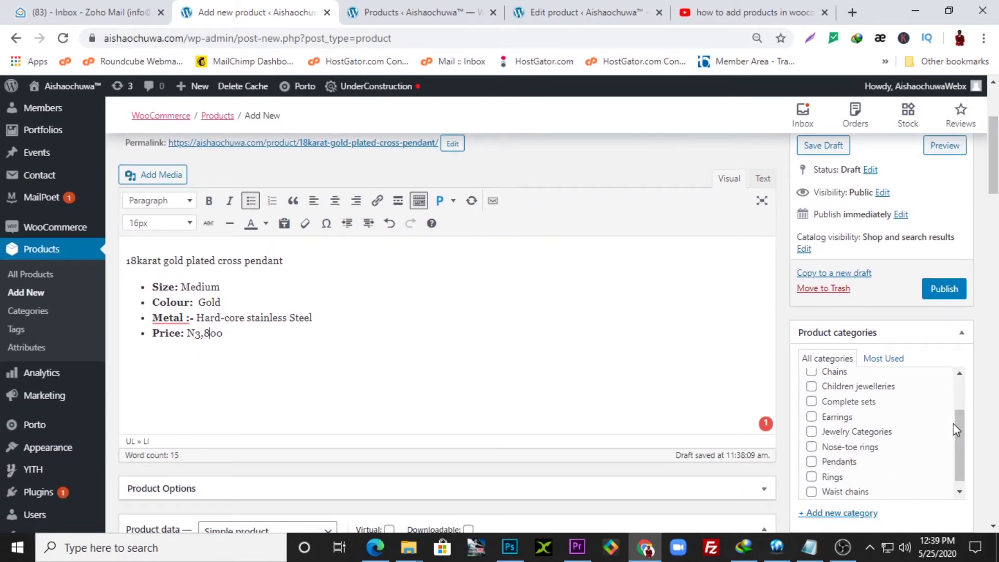
{"action": "left_click", "coordinate": [843, 462]}
{"action": "scroll", "coordinate": [996, 197], "scroll_direction": "down", "scroll_amount": 2}
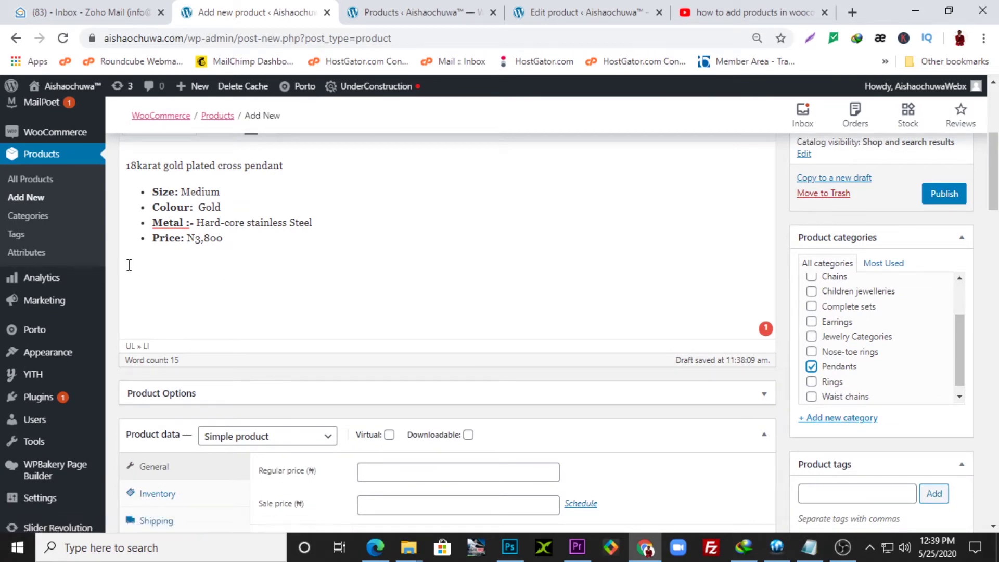
Remove the stray space before the colon in the Metal label.
{"action": "left_click", "coordinate": [185, 222]}
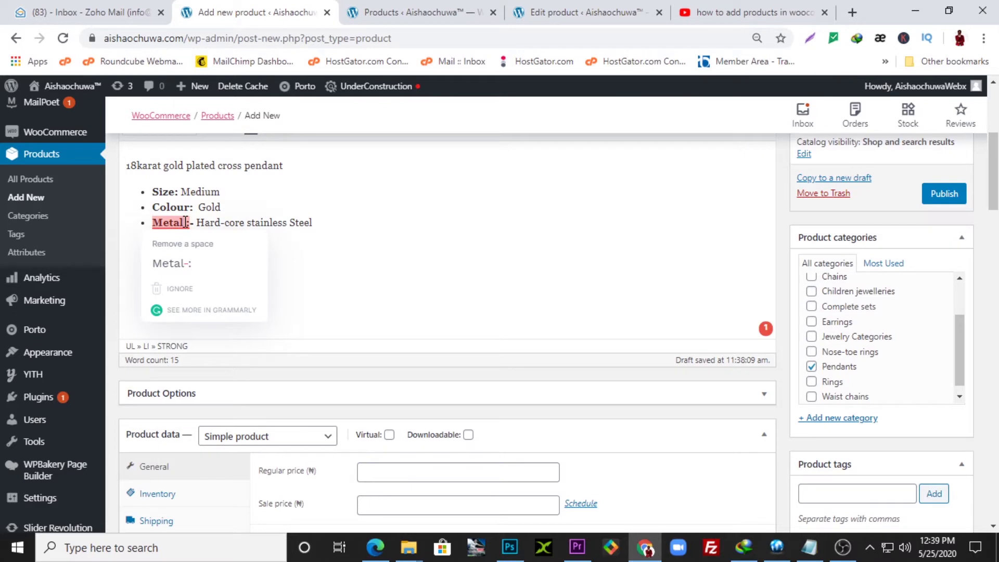
{"action": "left_click", "coordinate": [185, 263]}
{"action": "mouse_move", "coordinate": [988, 202]}
{"action": "left_mouse_down"}
{"action": "mouse_move", "coordinate": [987, 221]}
{"action": "mouse_move", "coordinate": [994, 210]}
{"action": "left_mouse_up"}
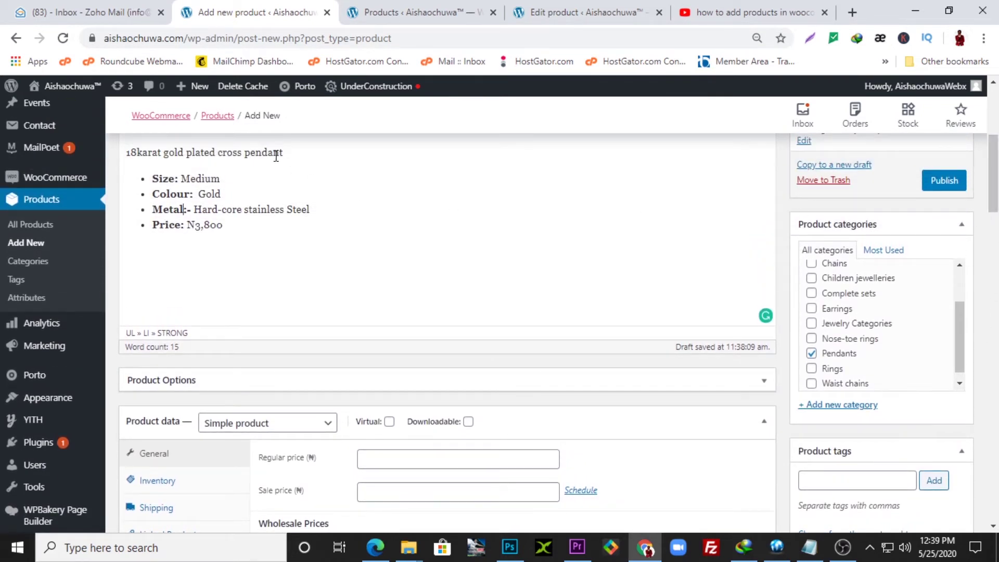
{"action": "left_click_drag", "start_coordinate": [297, 150], "coordinate": [218, 152]}
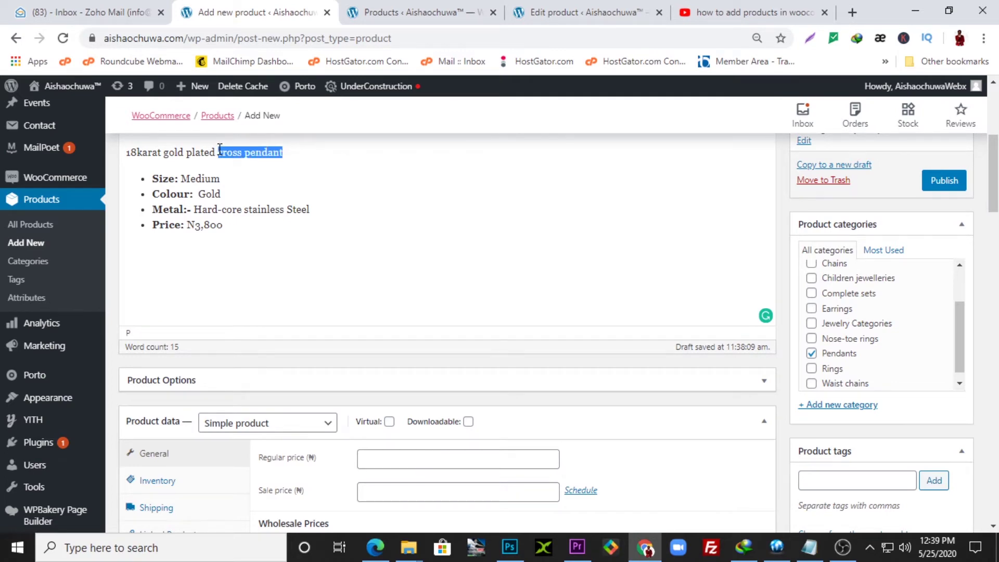
Write the tag line 'cross pendant, Pendant, gold plated cross pendant' below the description and copy it.
{"action": "left_click", "coordinate": [251, 228]}
{"action": "key", "text": "Down"}
{"action": "type", "text": "cross pendant"}
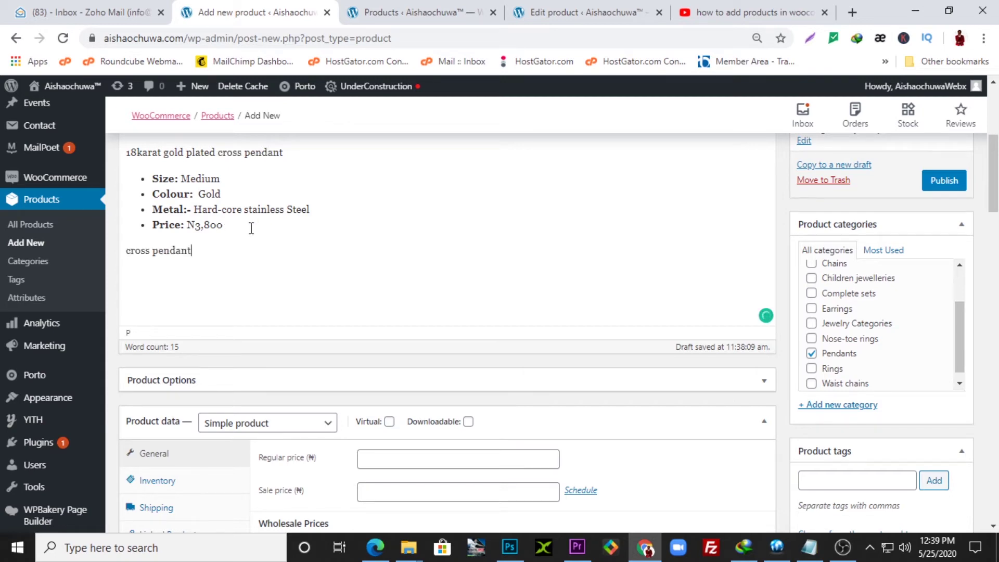
{"action": "type", "text": ", PENDAN"}
{"action": "key", "text": "BackSpace"}
{"action": "key", "text": "BackSpace"}
{"action": "key", "text": "BackSpace"}
{"action": "key", "text": "BackSpace"}
{"action": "key", "text": "BackSpace"}
{"action": "key", "text": "BackSpace"}
{"action": "type", "text": "enda"}
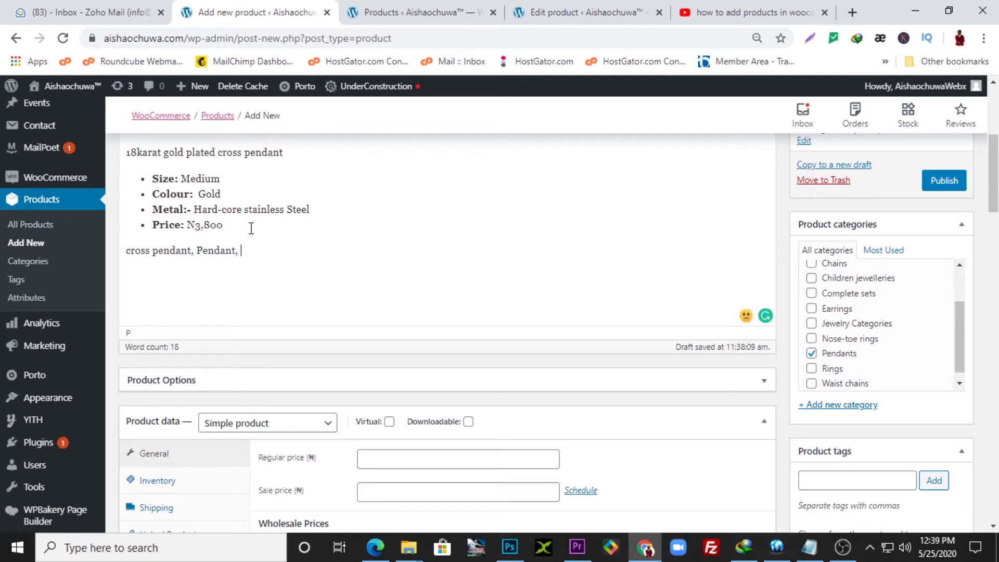
{"action": "type", "text": "nt,"}
{"action": "left_click_drag", "start_coordinate": [164, 151], "coordinate": [311, 154]}
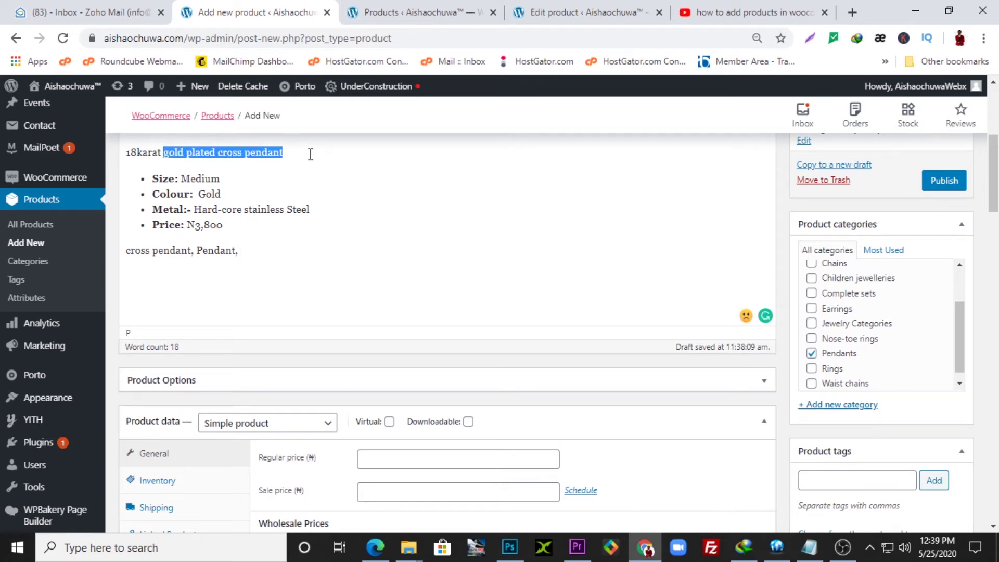
{"action": "key", "text": "ctrl+c"}
{"action": "left_click", "coordinate": [281, 255]}
{"action": "key", "text": "ctrl+v"}
{"action": "left_click_drag", "start_coordinate": [380, 252], "coordinate": [111, 249]}
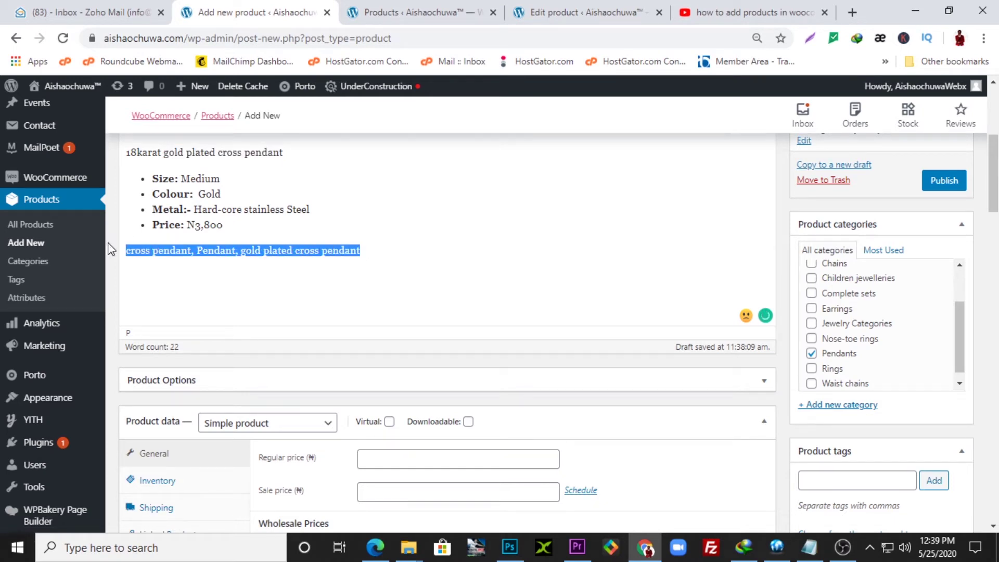
Paste the tag words into Product tags and add them to the product.
{"action": "left_click", "coordinate": [746, 315]}
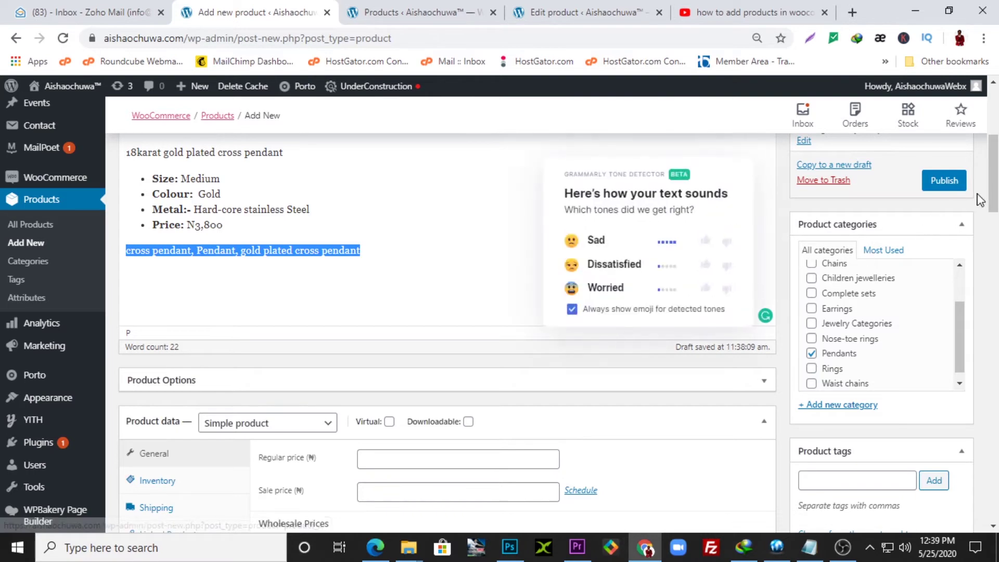
{"action": "left_click_drag", "start_coordinate": [994, 191], "coordinate": [994, 218]}
{"action": "left_click", "coordinate": [841, 330]}
{"action": "key", "text": "ctrl+v"}
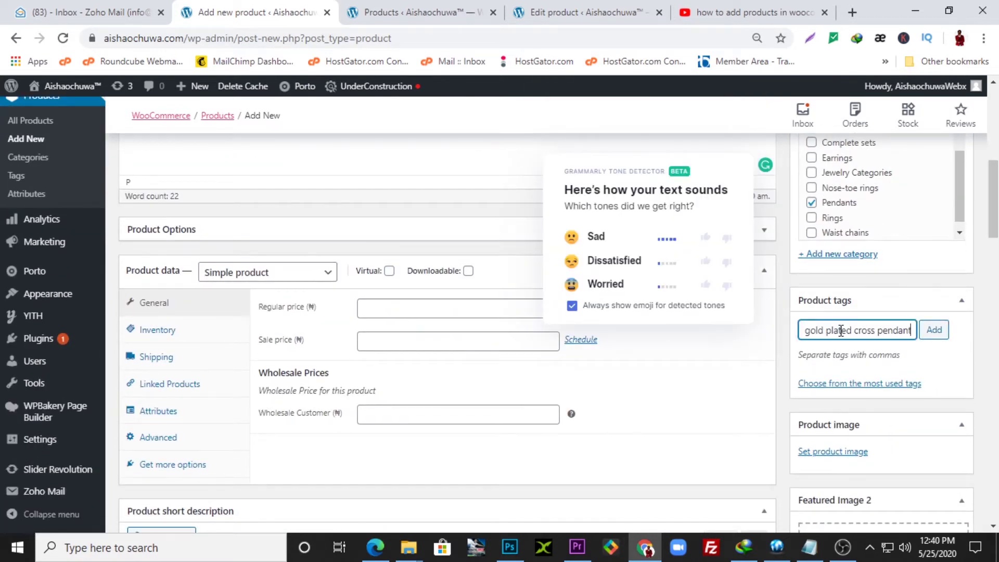
{"action": "left_click", "coordinate": [937, 339]}
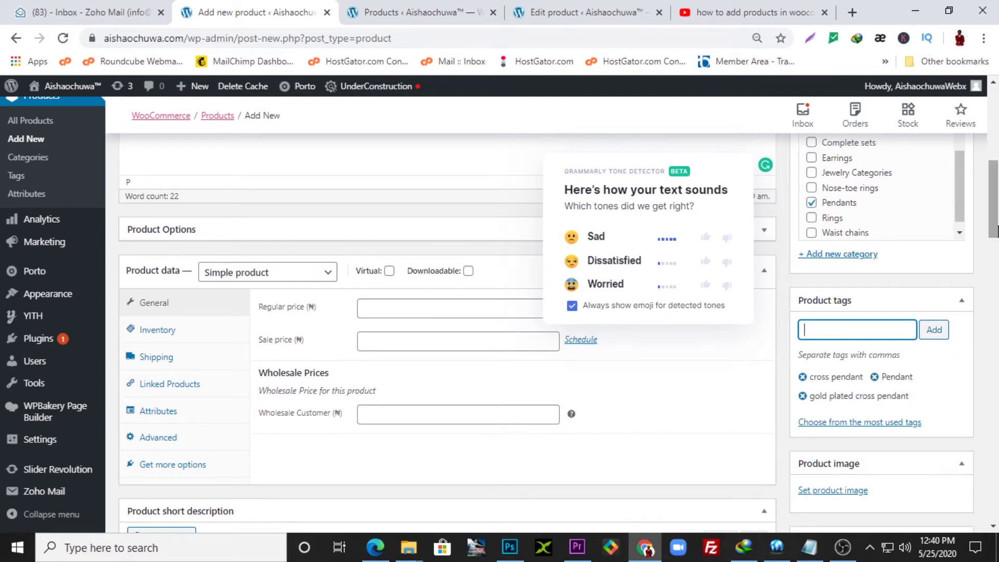
{"action": "left_click", "coordinate": [995, 288]}
{"action": "scroll", "coordinate": [995, 236], "scroll_direction": "up", "scroll_amount": 5}
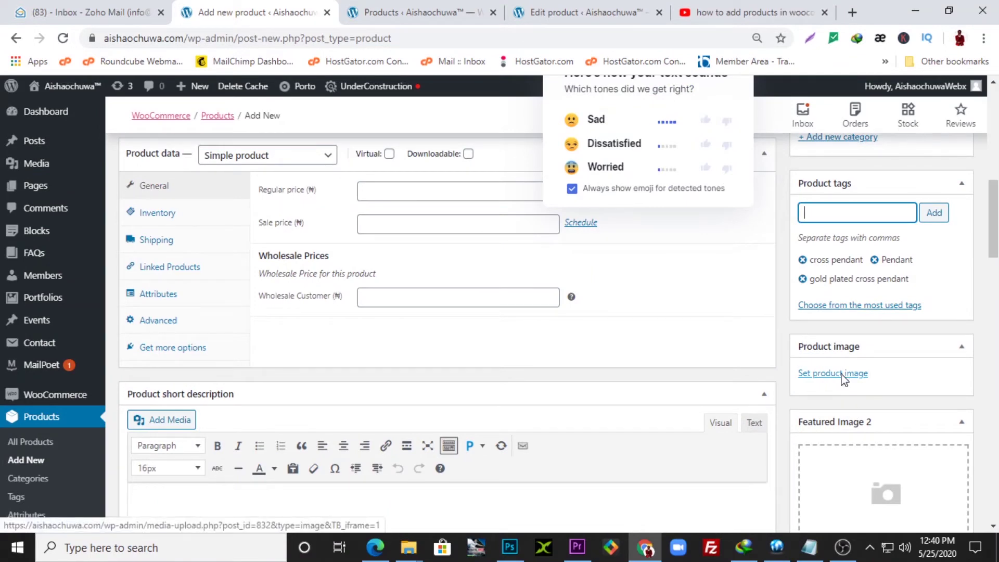
Upload the first photo from the '18karat gold plated cross pendant' folder as the product image.
{"action": "left_click", "coordinate": [841, 375]}
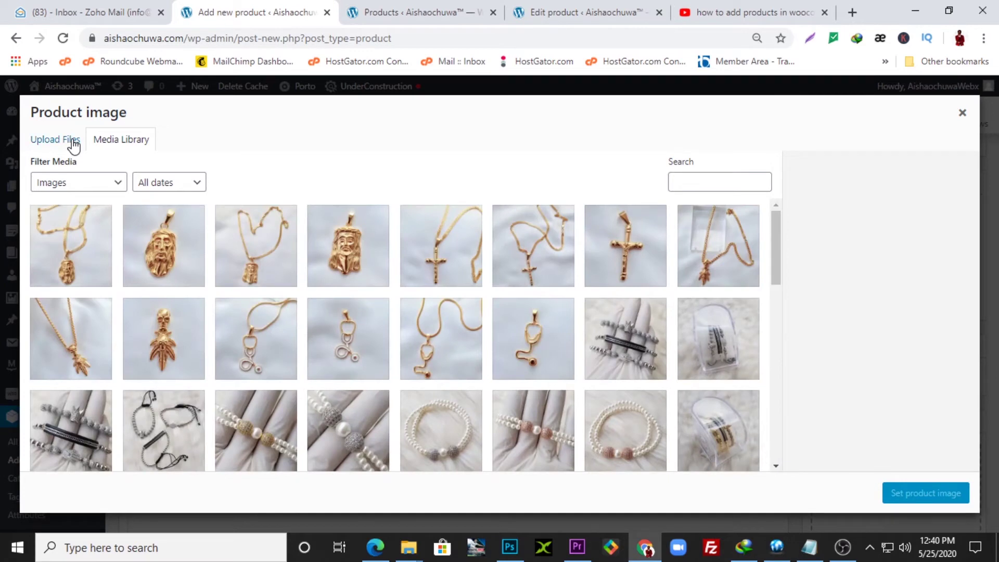
{"action": "left_click", "coordinate": [74, 146]}
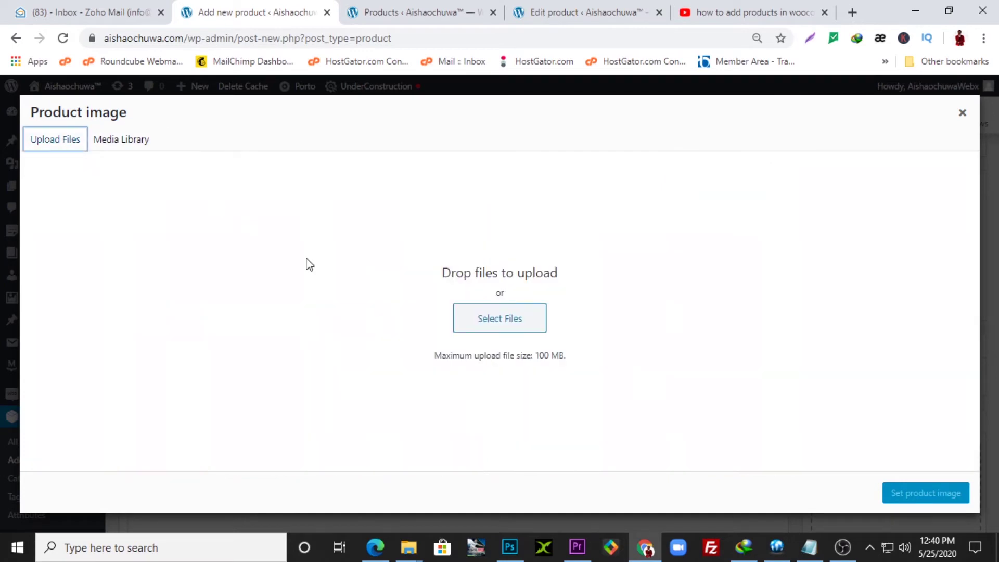
{"action": "left_click", "coordinate": [465, 331]}
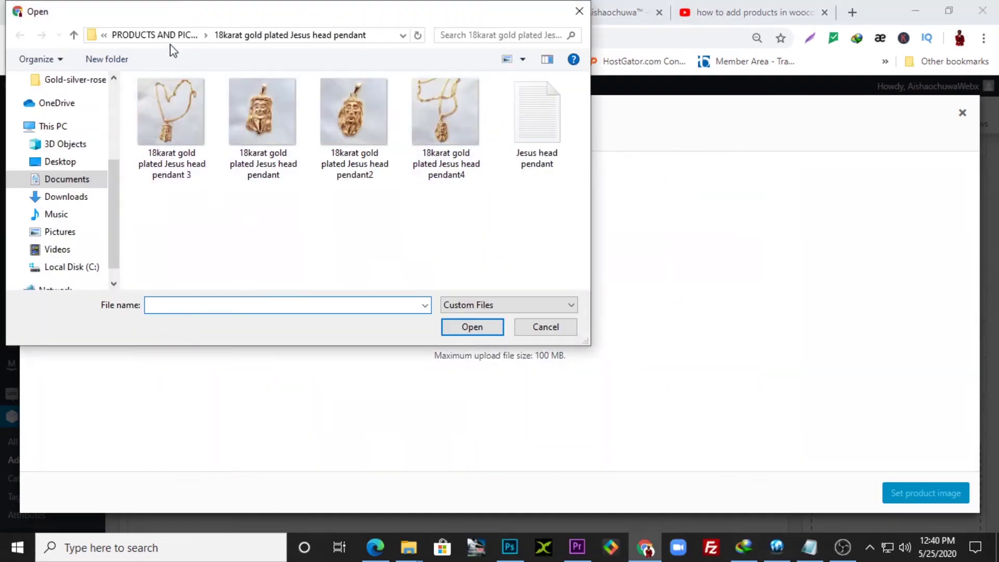
{"action": "left_click", "coordinate": [154, 35]}
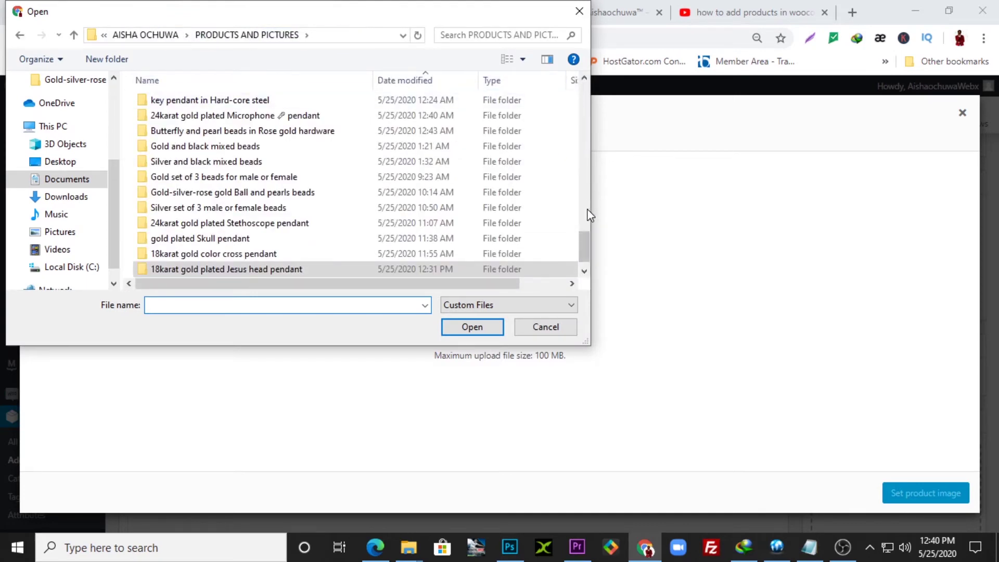
{"action": "left_click_drag", "start_coordinate": [583, 244], "coordinate": [585, 261]}
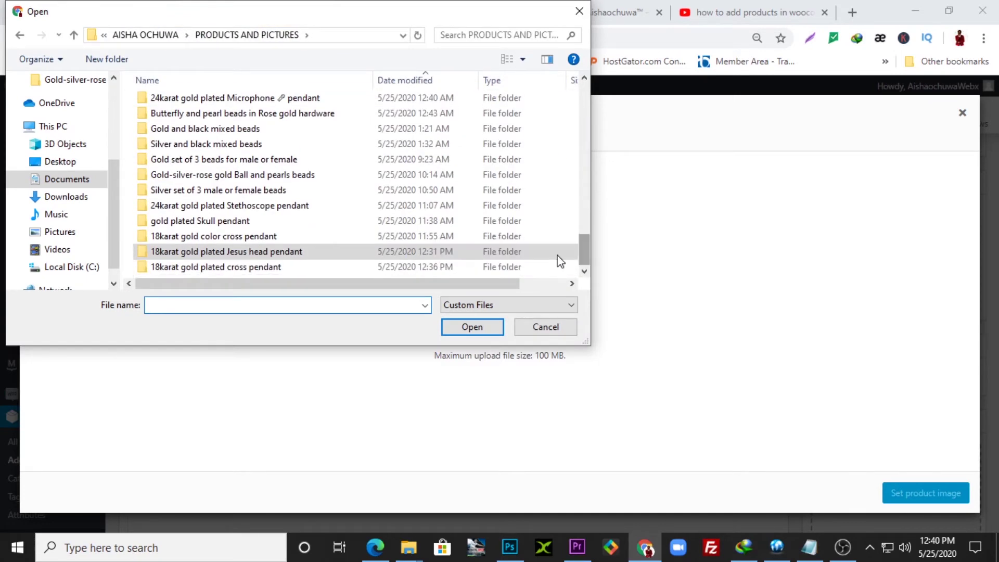
{"action": "double_click", "coordinate": [315, 268]}
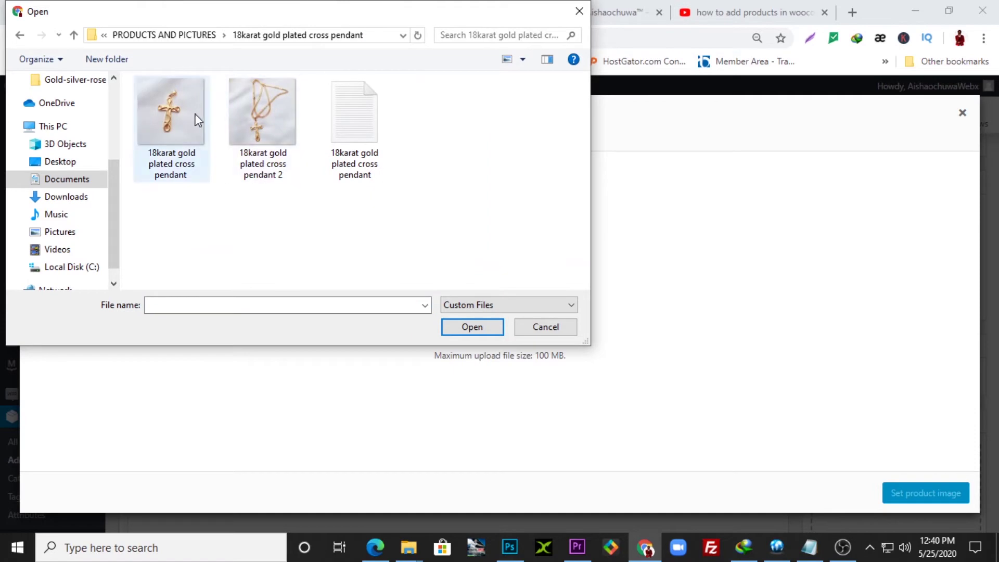
{"action": "left_click", "coordinate": [191, 119]}
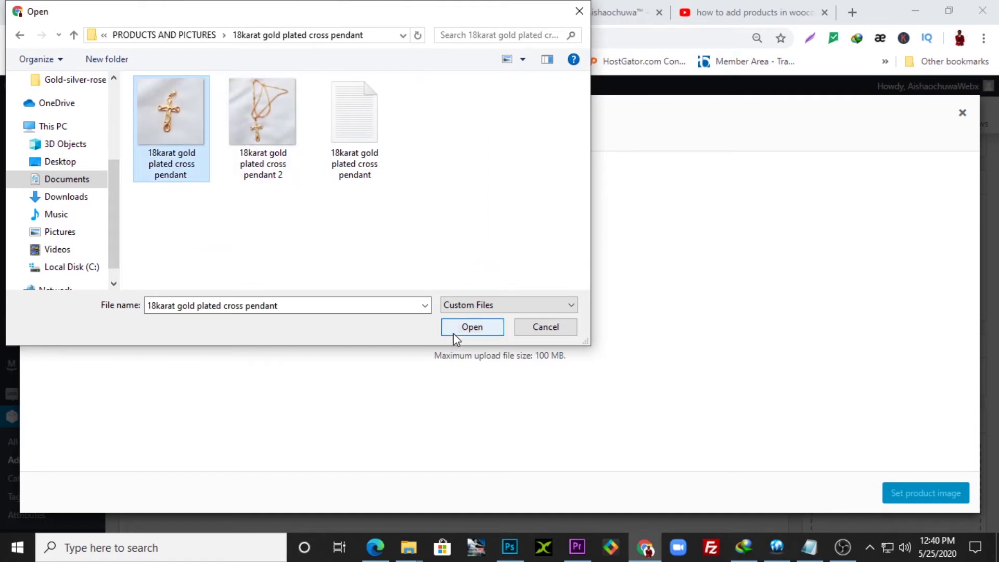
{"action": "left_click", "coordinate": [471, 327]}
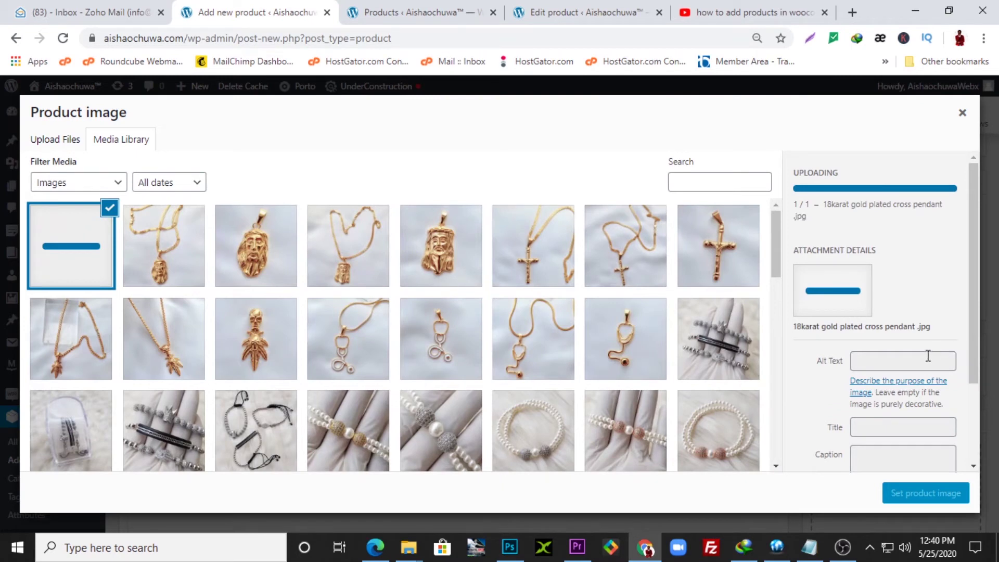
Give the photo alt text 'gold plated cross pendant' and set it as the product image.
{"action": "left_click", "coordinate": [812, 546]}
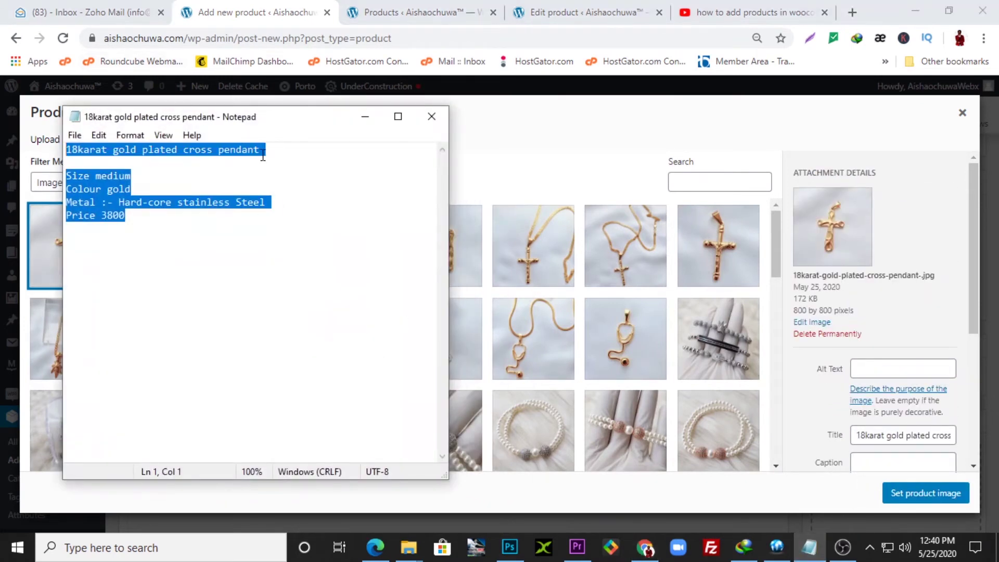
{"action": "left_click_drag", "start_coordinate": [265, 150], "coordinate": [114, 155]}
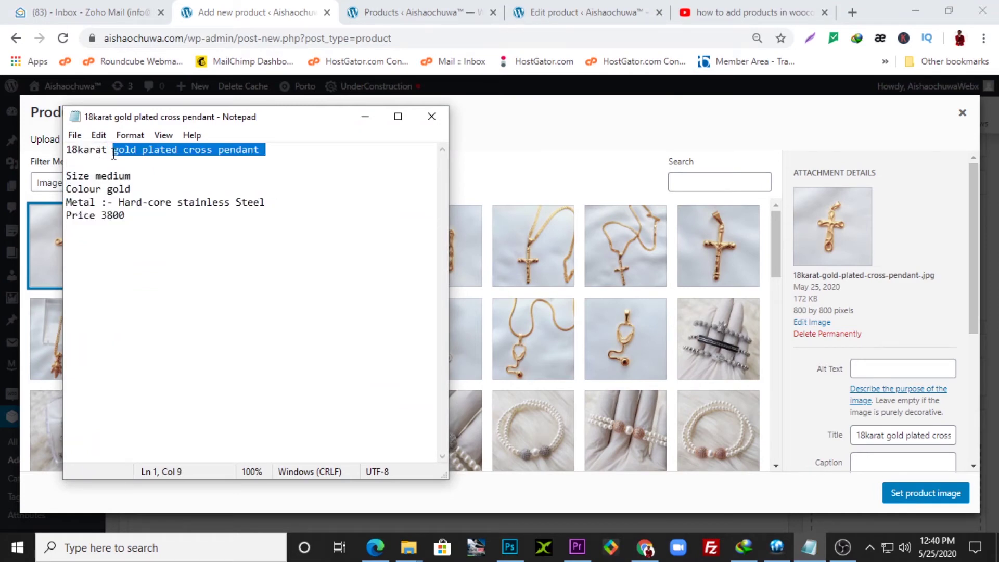
{"action": "left_click", "coordinate": [883, 369]}
{"action": "key", "text": "ctrl+v"}
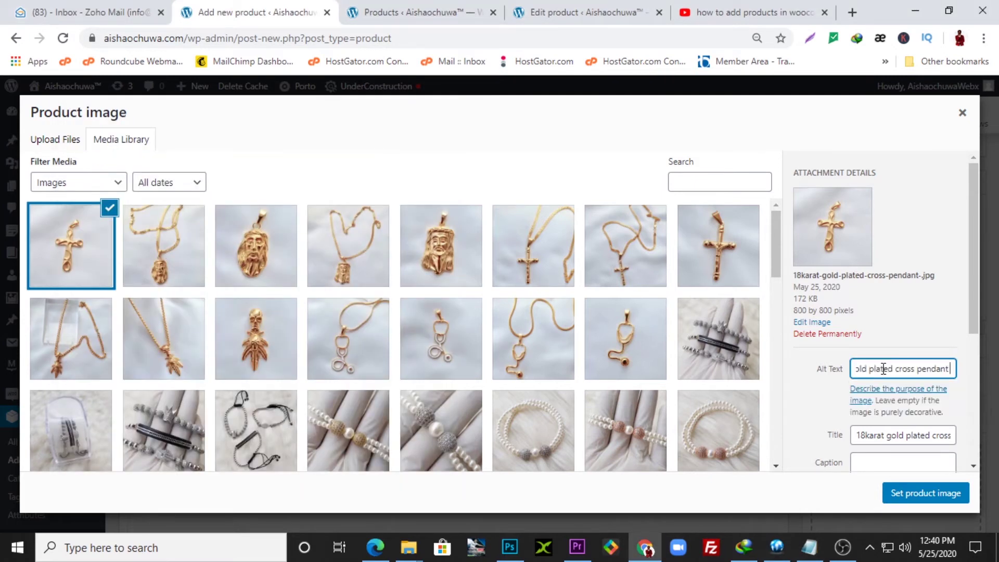
{"action": "left_click", "coordinate": [920, 492]}
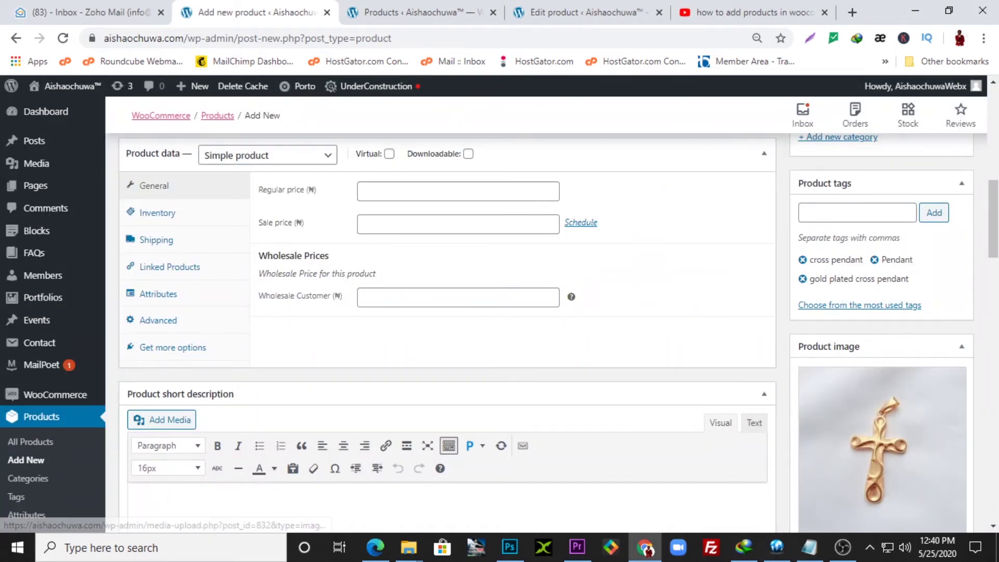
Upload the second cross pendant photo through the product gallery picker.
{"action": "scroll", "coordinate": [917, 491], "scroll_direction": "down", "scroll_amount": 8}
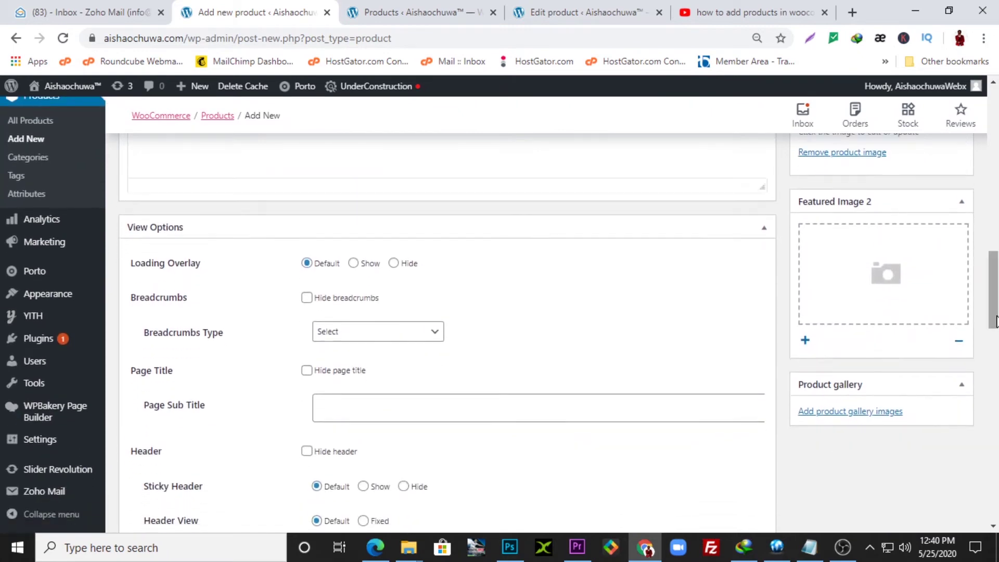
{"action": "left_click", "coordinate": [861, 413]}
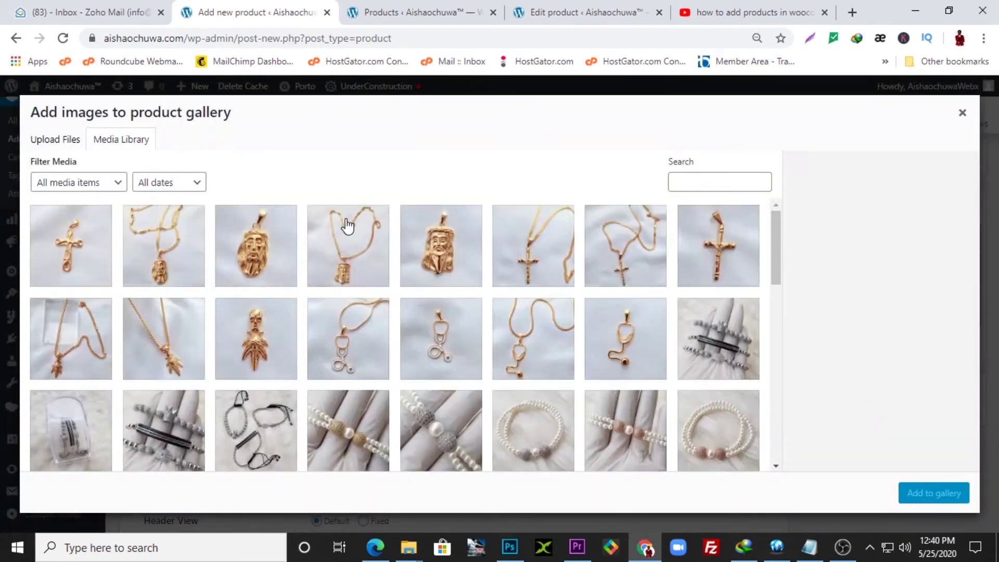
{"action": "left_click", "coordinate": [49, 149]}
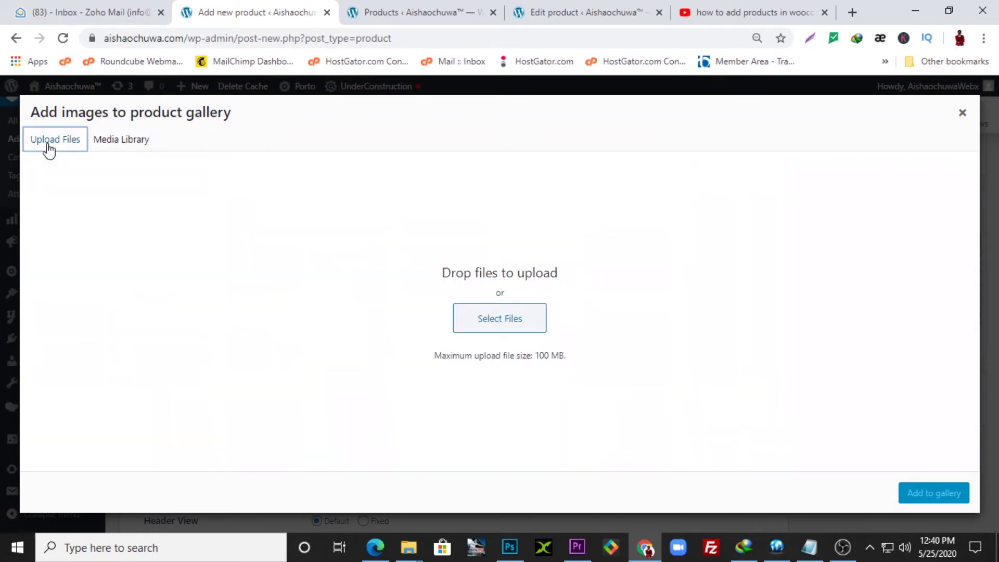
{"action": "left_click", "coordinate": [515, 327]}
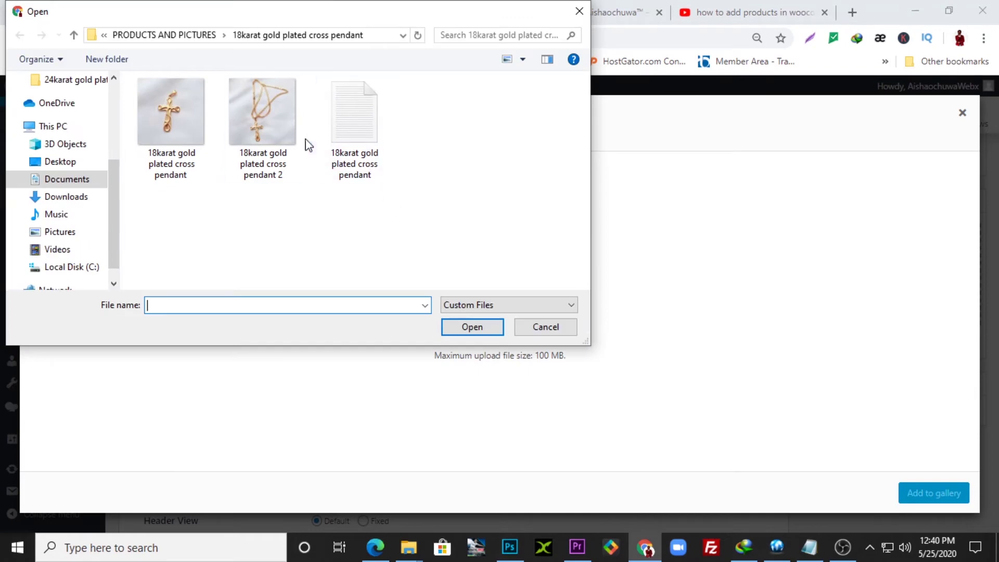
{"action": "left_click", "coordinate": [285, 124]}
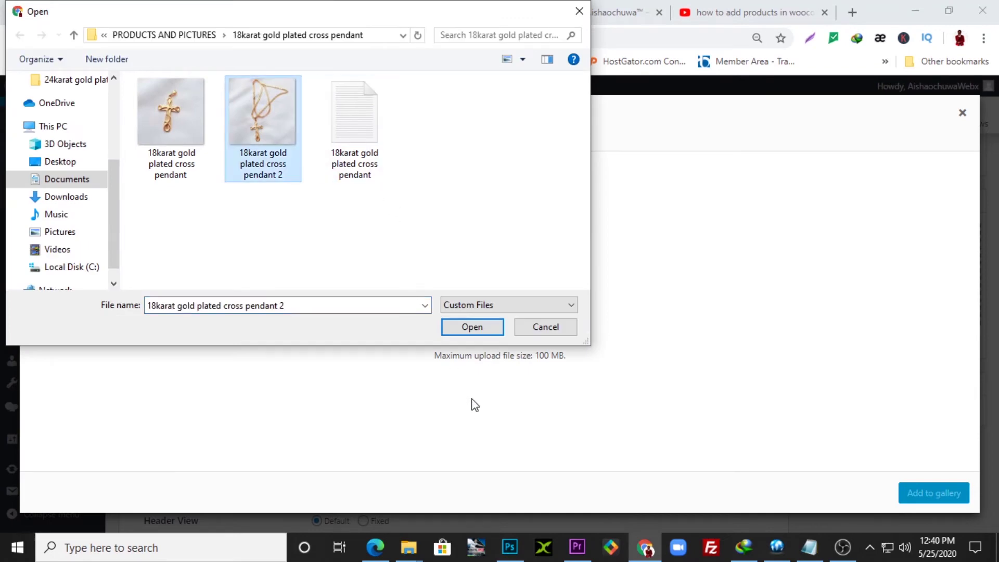
{"action": "left_click", "coordinate": [472, 327]}
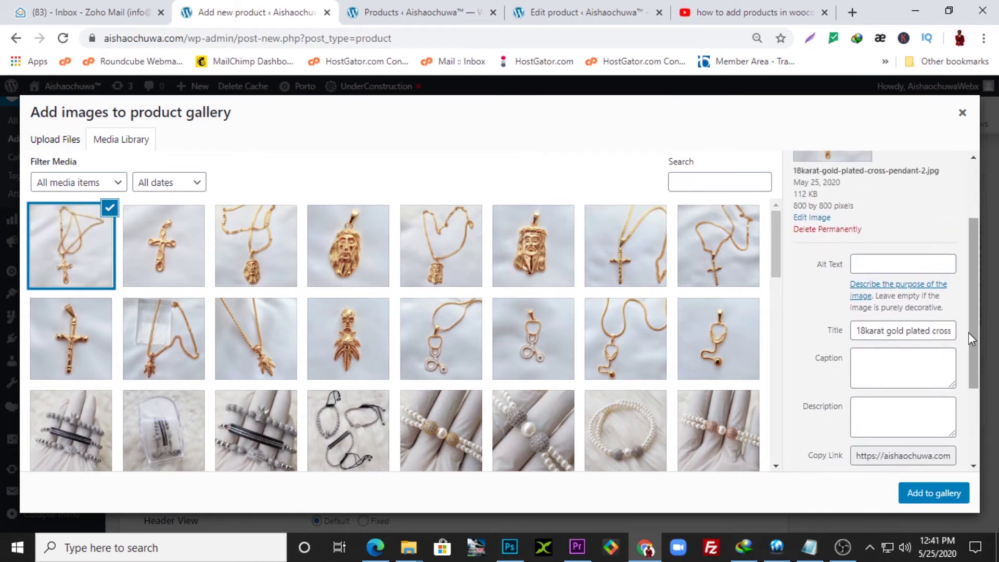
Give it alt text 'gold plated cross pendant' and add it to the gallery.
{"action": "left_click", "coordinate": [889, 264]}
{"action": "type", "text": "18karat gold plated cross pendant"}
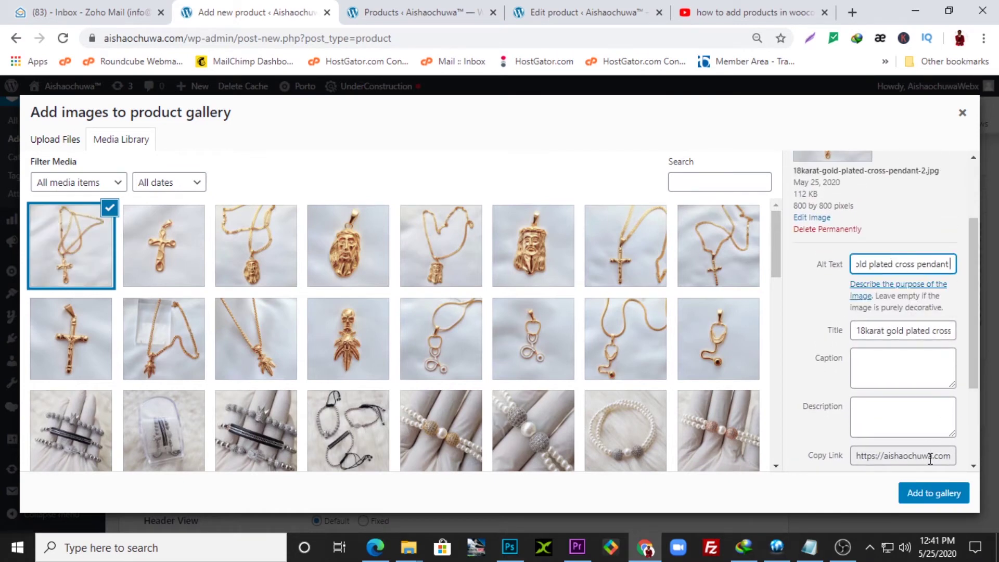
{"action": "left_click", "coordinate": [932, 495]}
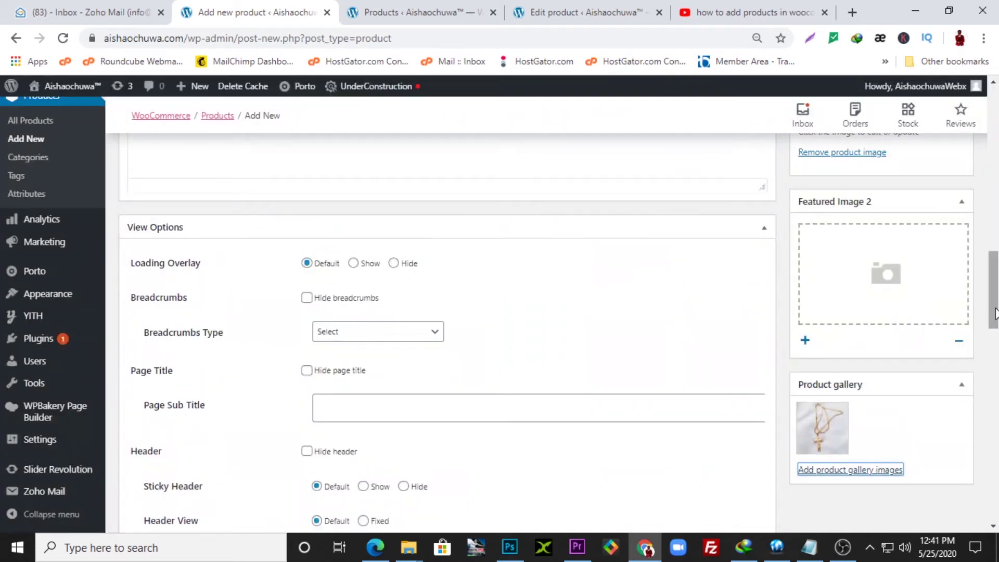
{"action": "left_click_drag", "start_coordinate": [995, 312], "coordinate": [995, 206]}
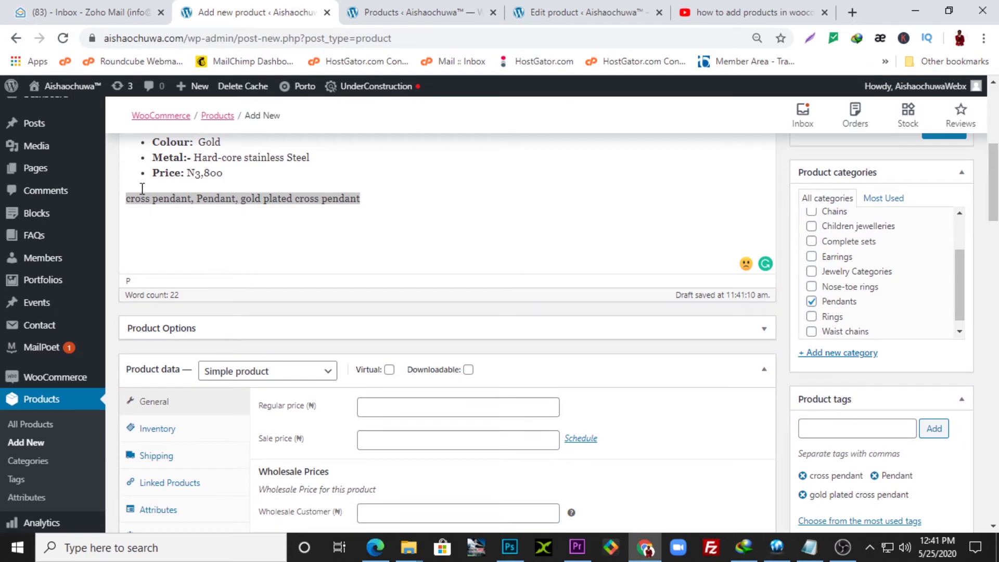
Begin typing the SKU in the Inventory section, then switch to the Products list tab.
{"action": "left_click", "coordinate": [387, 411]}
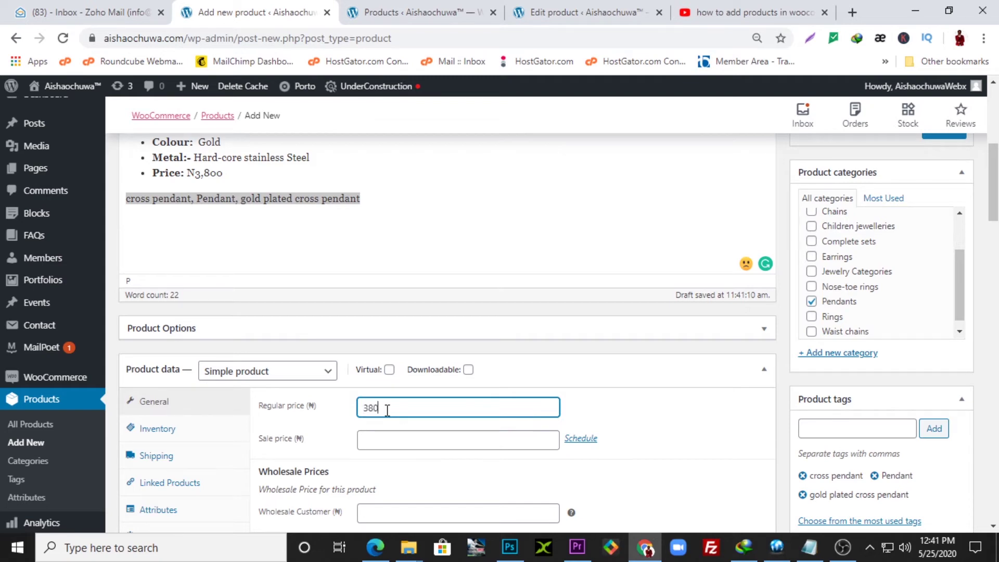
{"action": "left_click", "coordinate": [196, 439]}
{"action": "left_click_drag", "start_coordinate": [994, 211], "coordinate": [994, 221]}
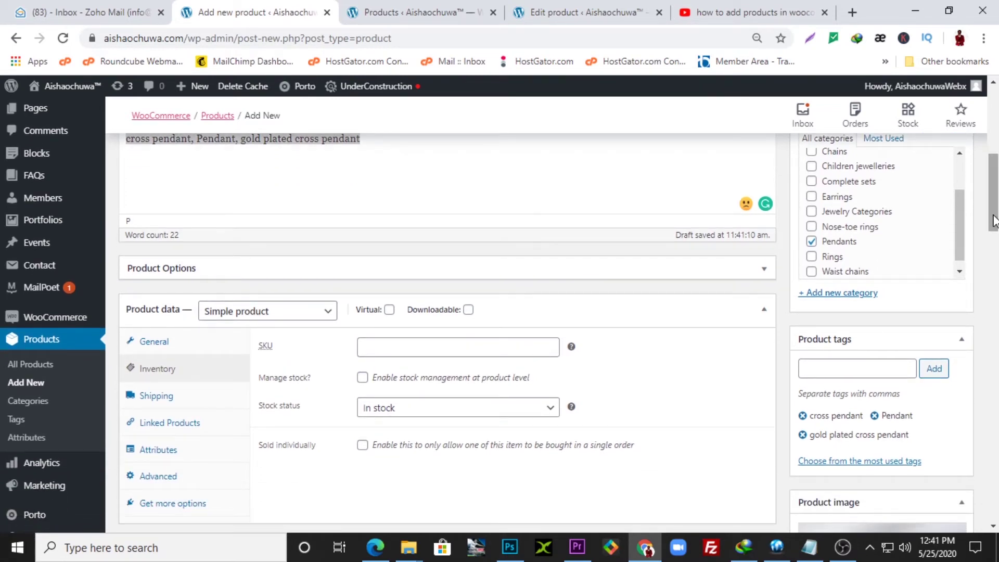
{"action": "left_click", "coordinate": [367, 345]}
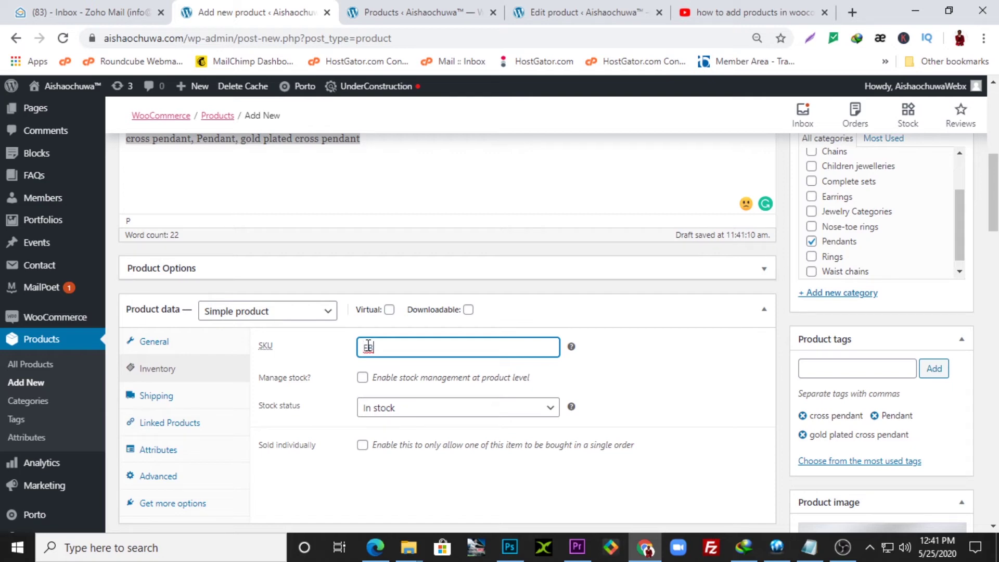
{"action": "type", "text": "AO"}
{"action": "left_click", "coordinate": [384, 14]}
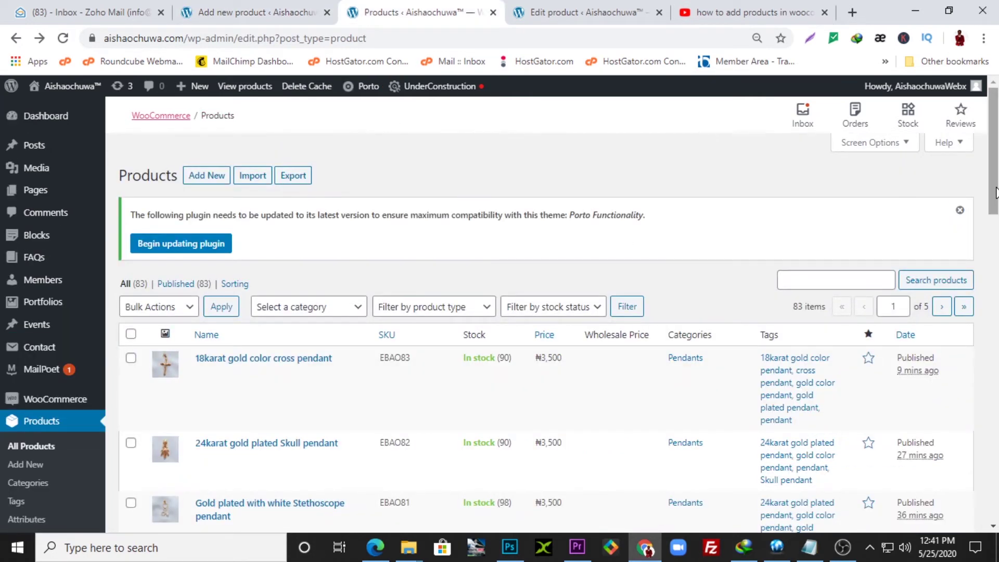
Reload the Products list to find the latest SKU, EBAO85, and close the extra edit tab.
{"action": "mouse_move", "coordinate": [382, 361]}
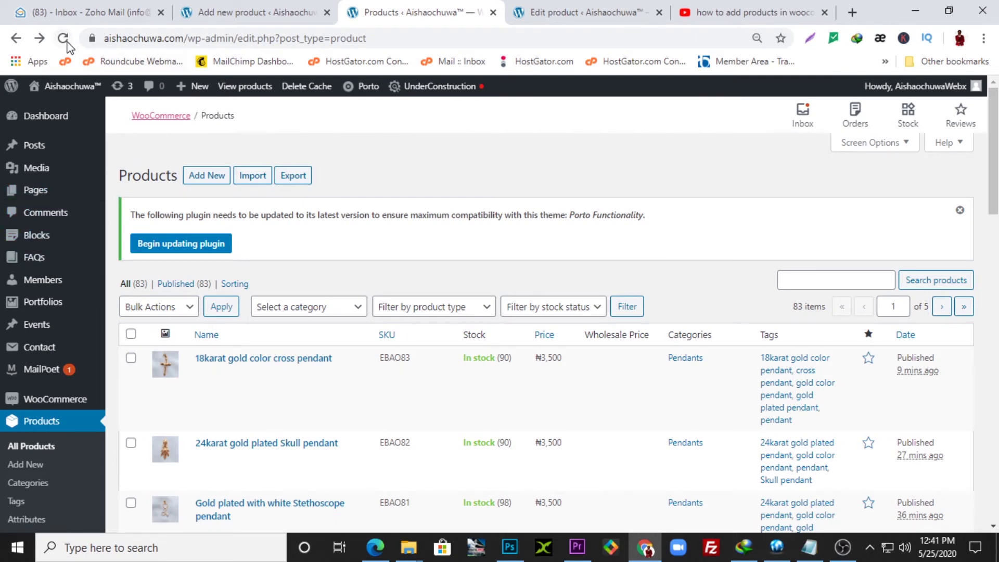
{"action": "left_click", "coordinate": [62, 38]}
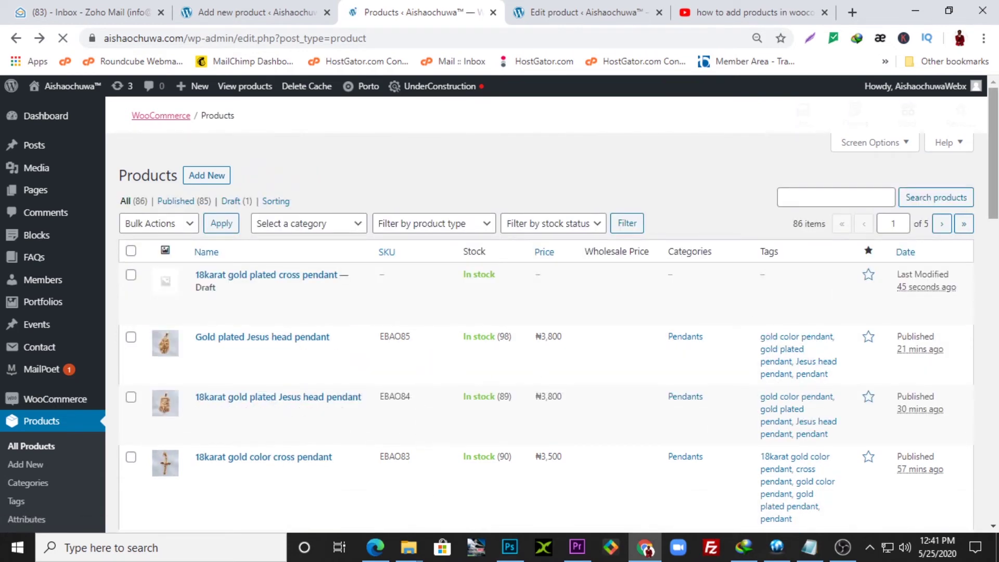
{"action": "scroll", "coordinate": [648, 284], "scroll_direction": "down", "scroll_amount": 1}
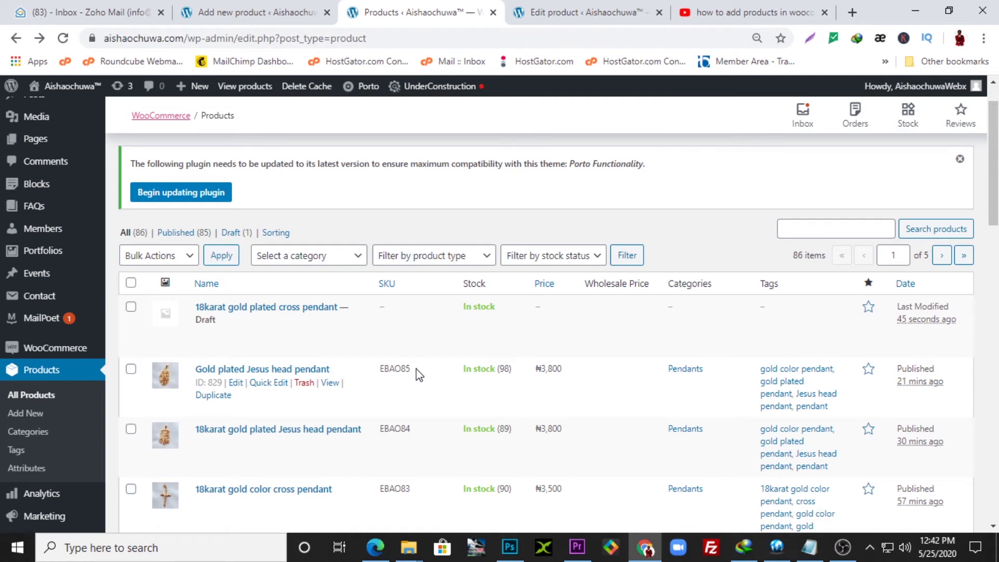
{"action": "left_click", "coordinate": [562, 7]}
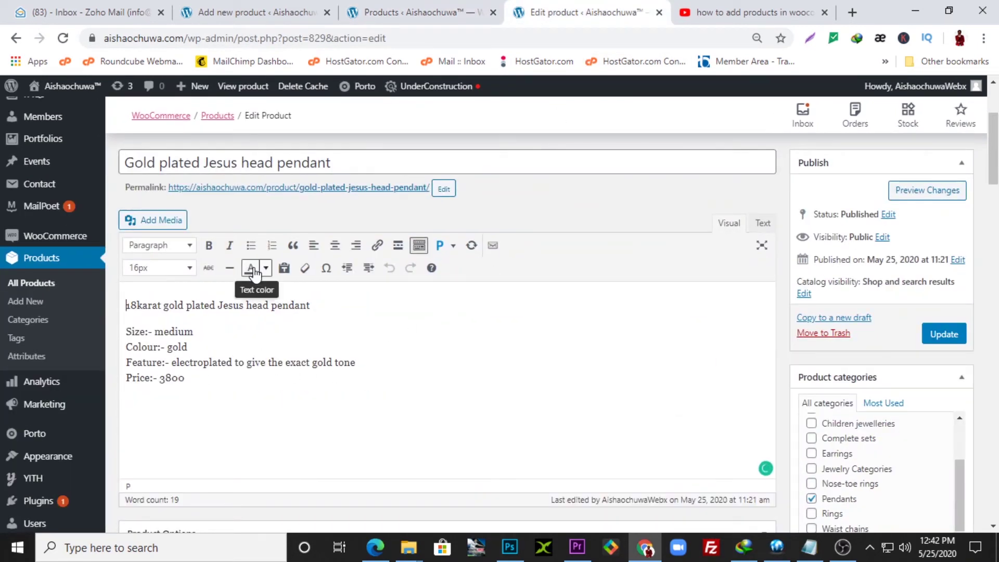
{"action": "key", "text": "ctrl+w"}
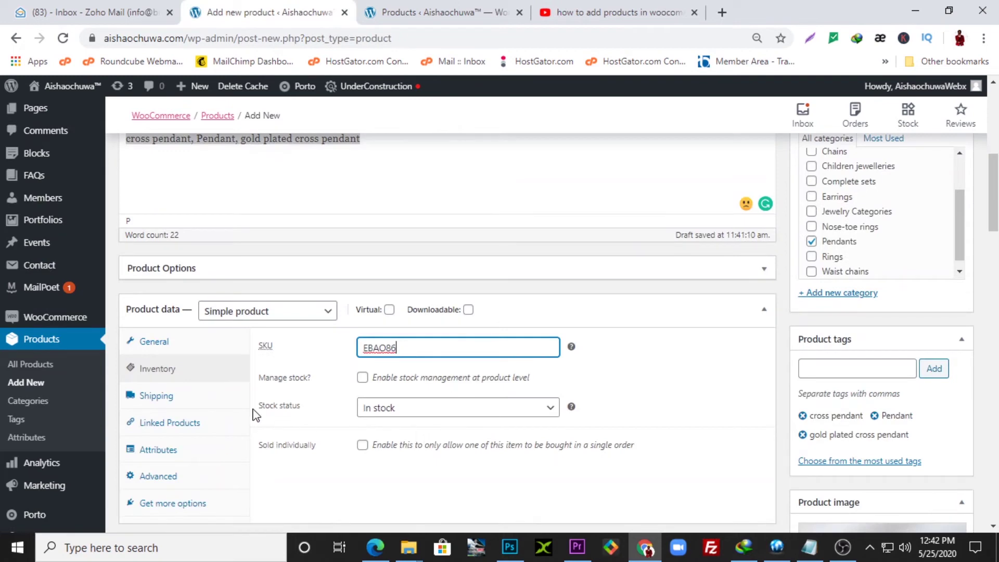
Enable Manage stock with a stock quantity of 90, then bring up the Attributes settings.
{"action": "left_click", "coordinate": [362, 378]}
{"action": "left_click_drag", "start_coordinate": [366, 407], "coordinate": [342, 409]}
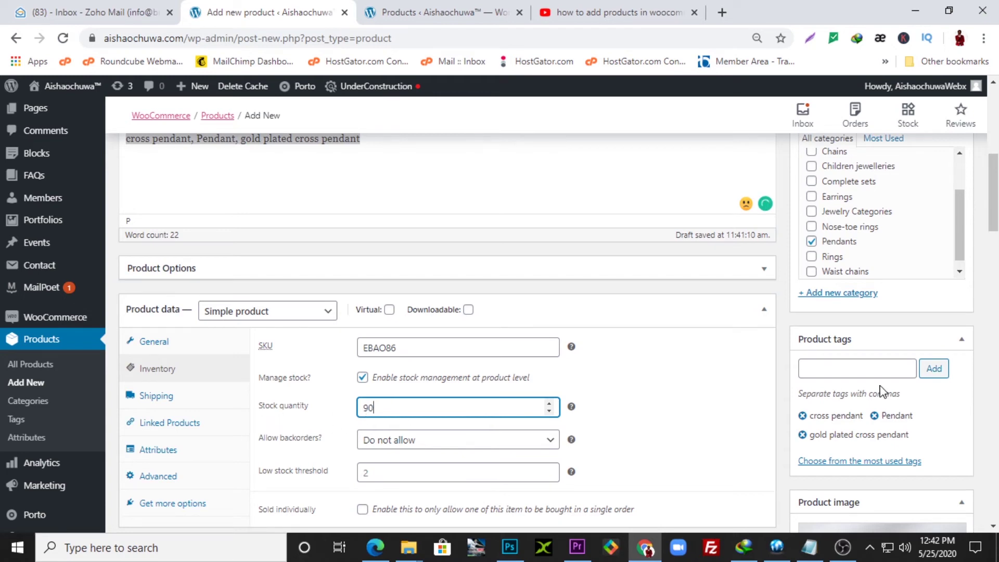
{"action": "left_click_drag", "start_coordinate": [996, 226], "coordinate": [996, 249]}
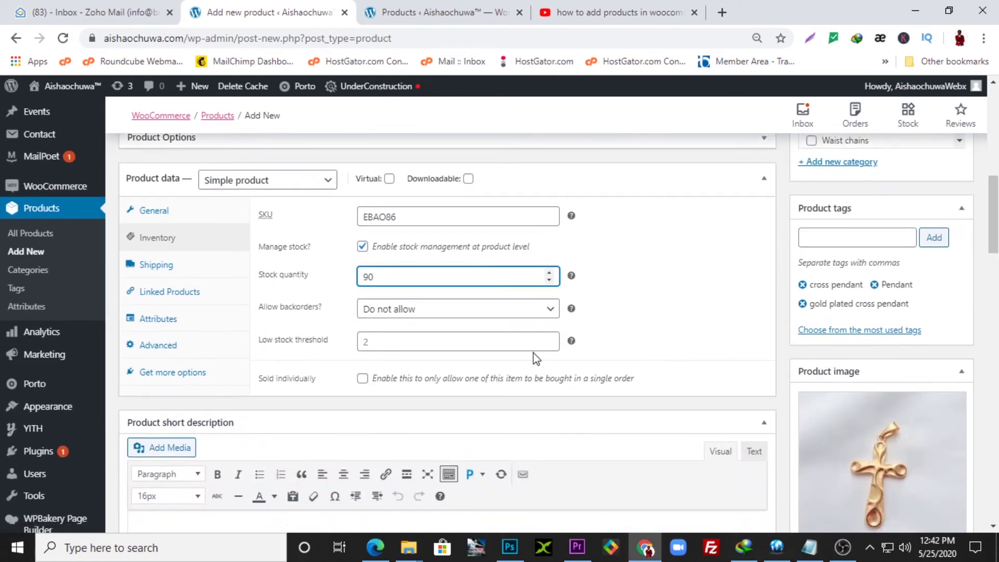
{"action": "left_click", "coordinate": [177, 323]}
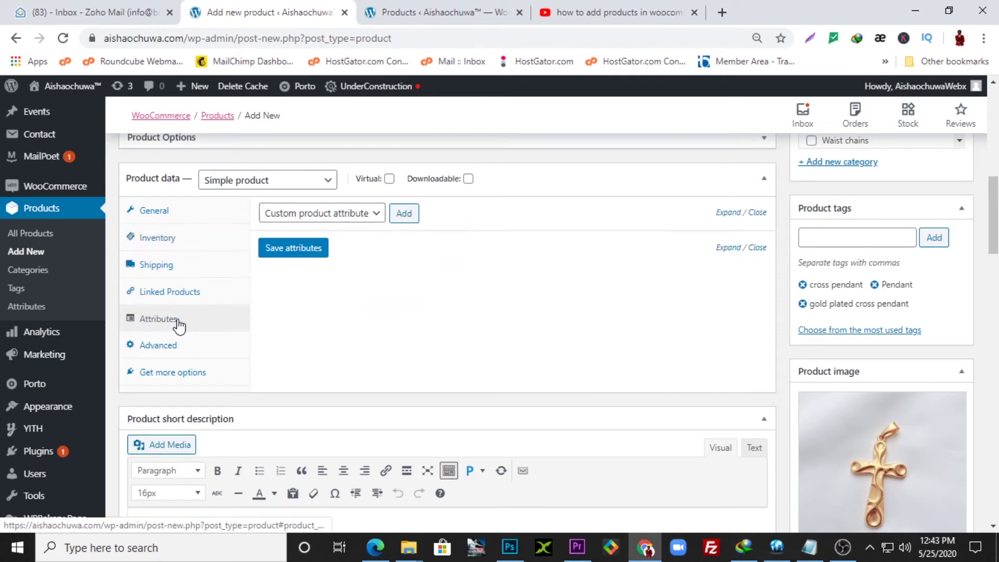
Add a Color attribute with the value Gold to the pendant and save it.
{"action": "left_click", "coordinate": [381, 220]}
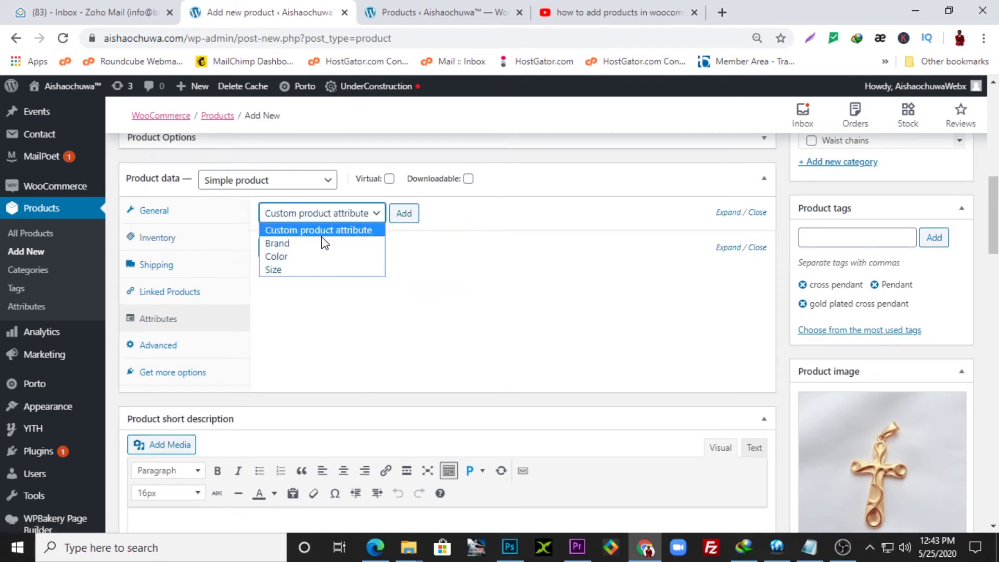
{"action": "left_click", "coordinate": [296, 257]}
{"action": "left_click", "coordinate": [402, 214]}
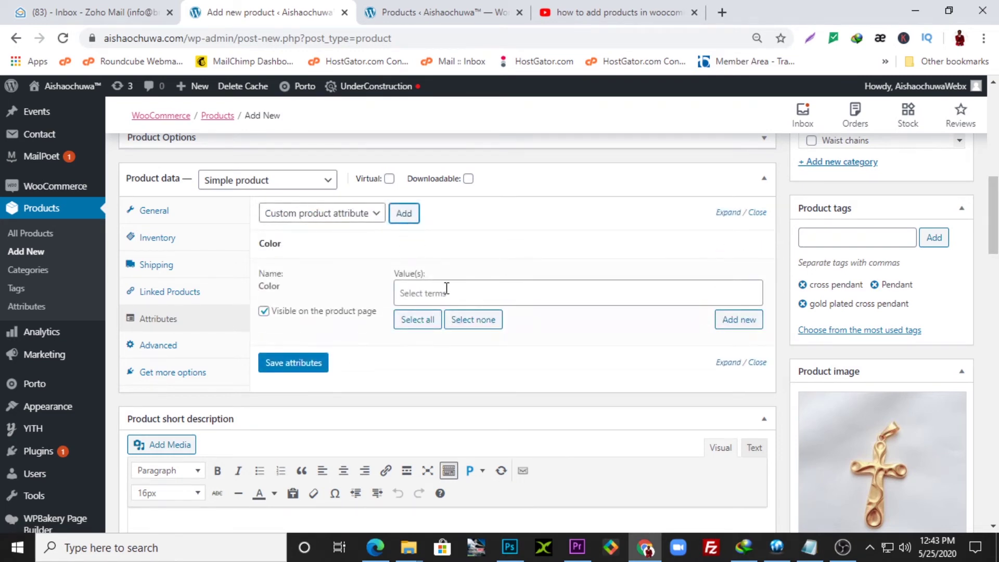
{"action": "left_click", "coordinate": [451, 293]}
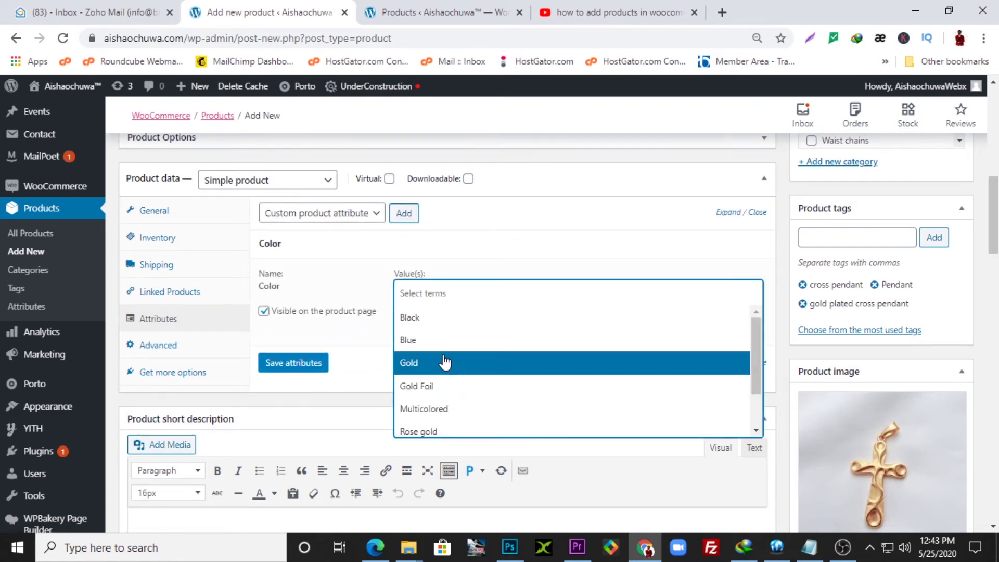
{"action": "left_click", "coordinate": [445, 363]}
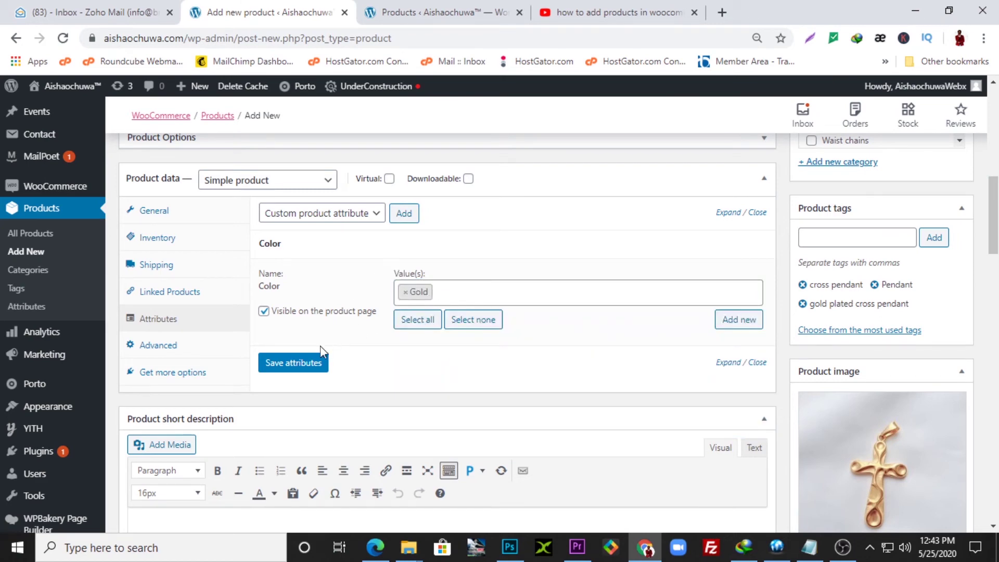
{"action": "left_click", "coordinate": [299, 365]}
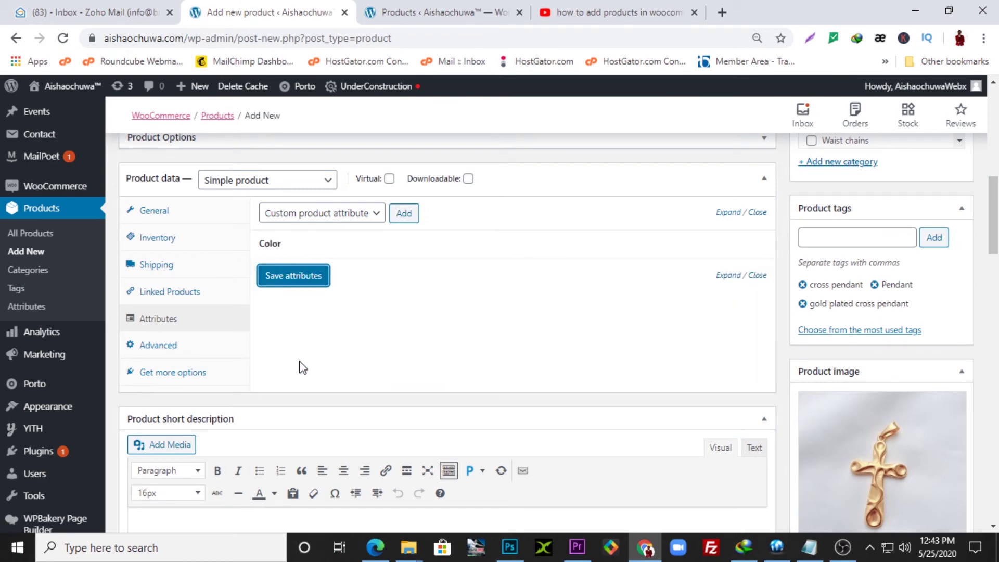
{"action": "left_click", "coordinate": [405, 214]}
Add a Size attribute with the value Medium and save the product attributes.
{"action": "left_click", "coordinate": [380, 217]}
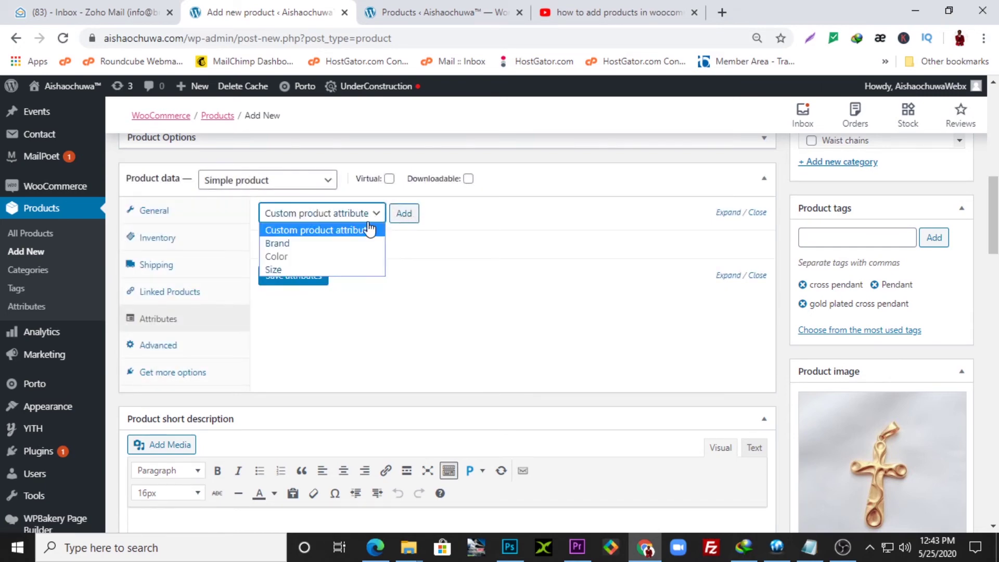
{"action": "left_click", "coordinate": [326, 270]}
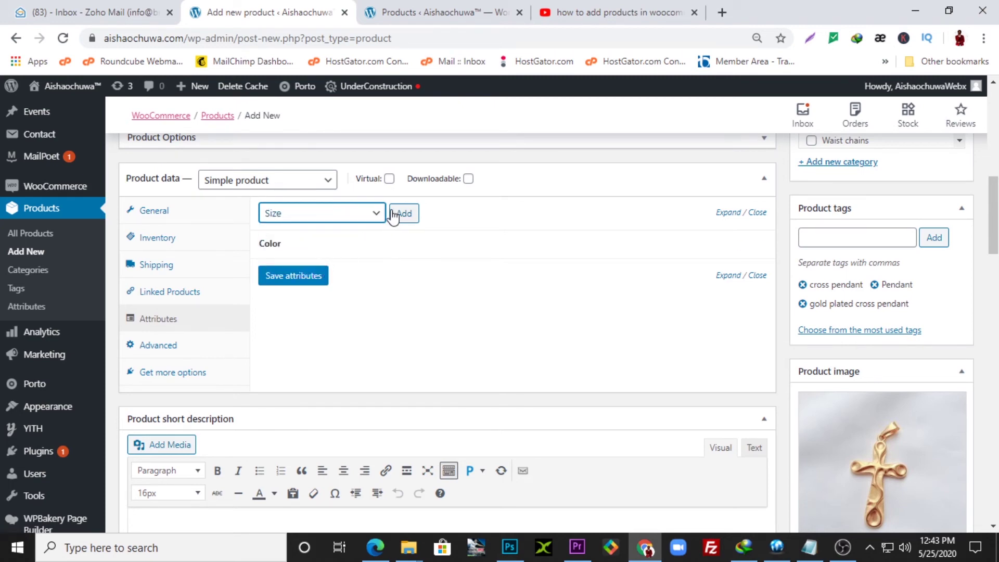
{"action": "left_click", "coordinate": [403, 214]}
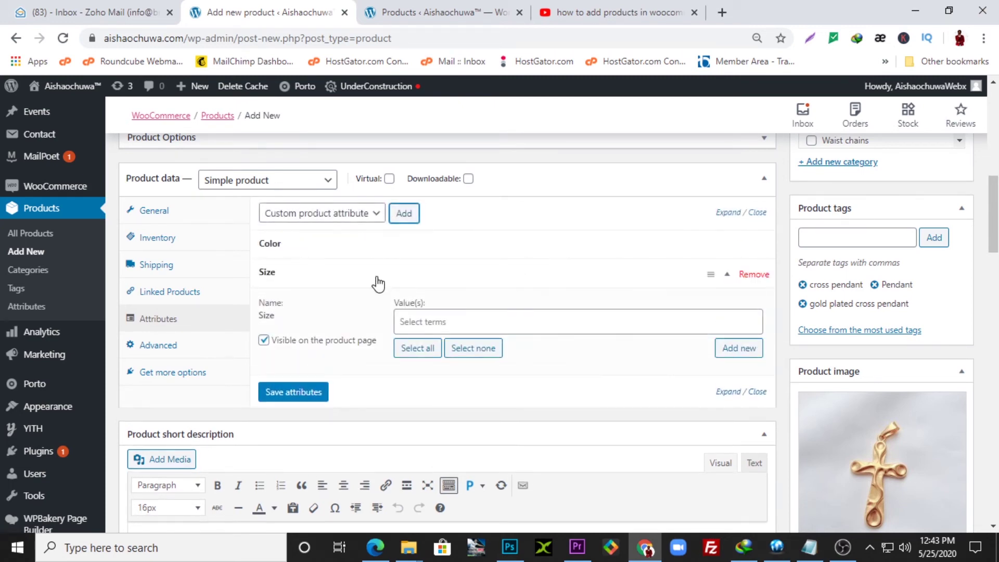
{"action": "left_click", "coordinate": [424, 322]}
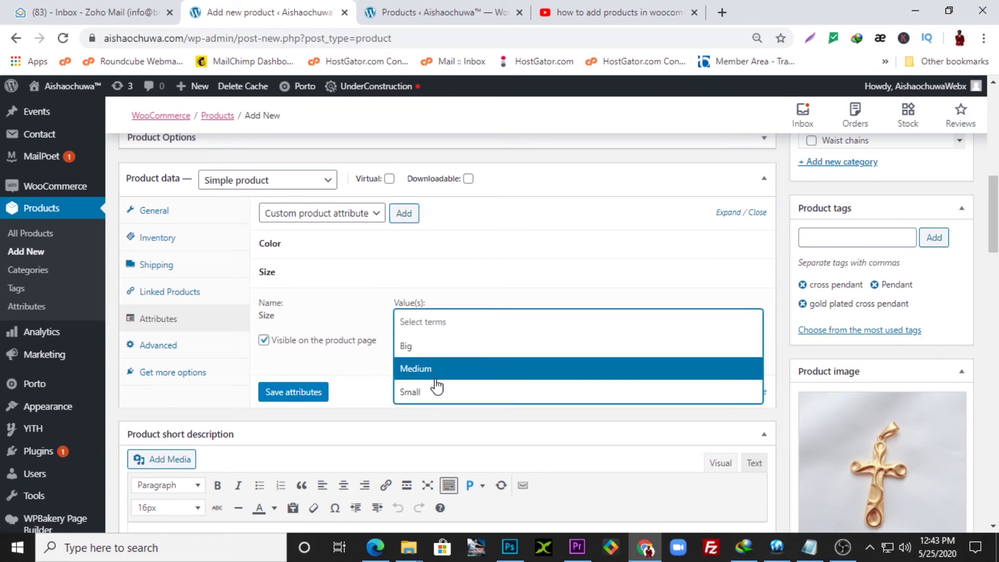
{"action": "left_click", "coordinate": [433, 372]}
{"action": "left_click", "coordinate": [299, 394]}
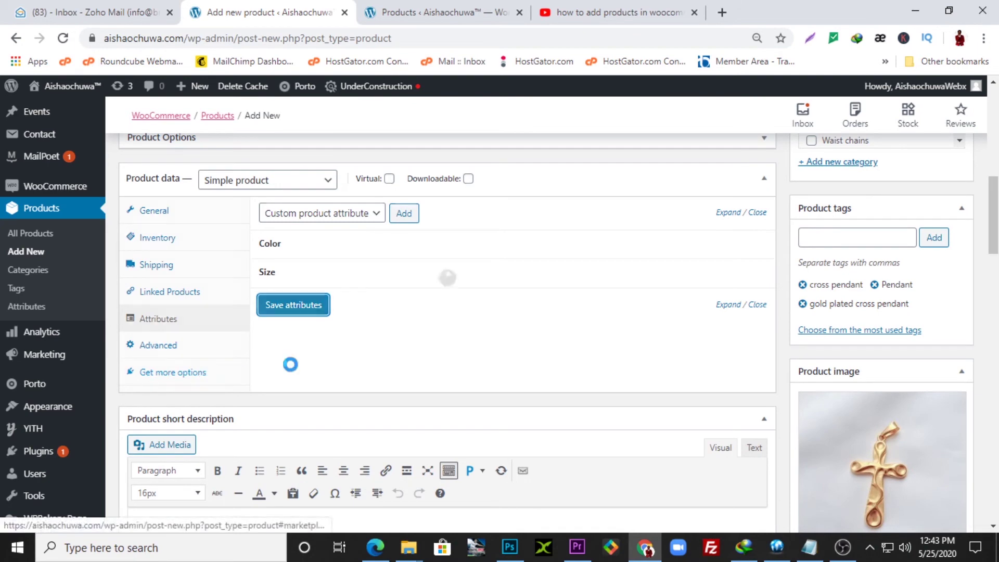
Remove the keyword line from the description and paste the product title below the bullet list.
{"action": "scroll", "coordinate": [236, 349], "scroll_direction": "down", "scroll_amount": 4}
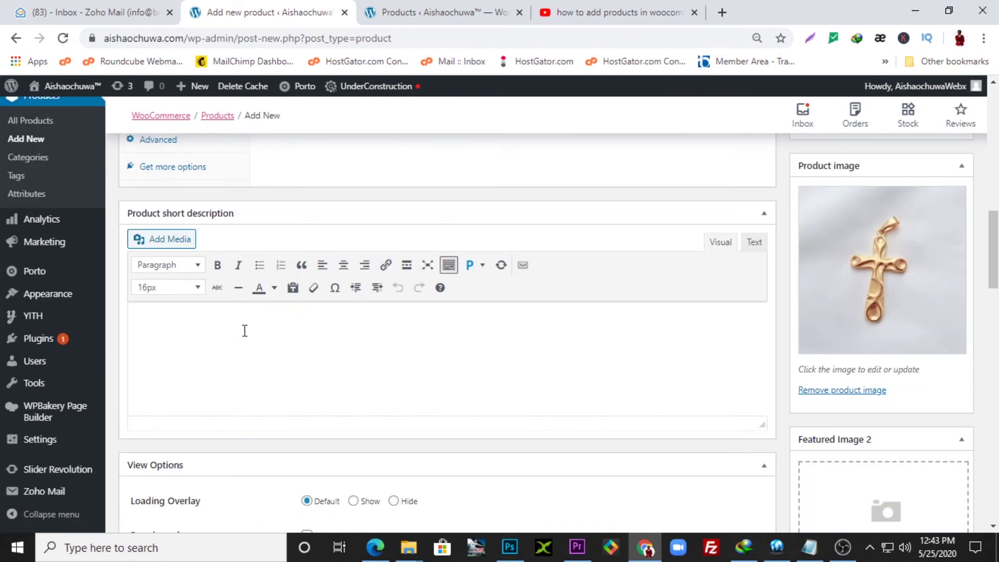
{"action": "left_click_drag", "start_coordinate": [993, 268], "coordinate": [994, 174]}
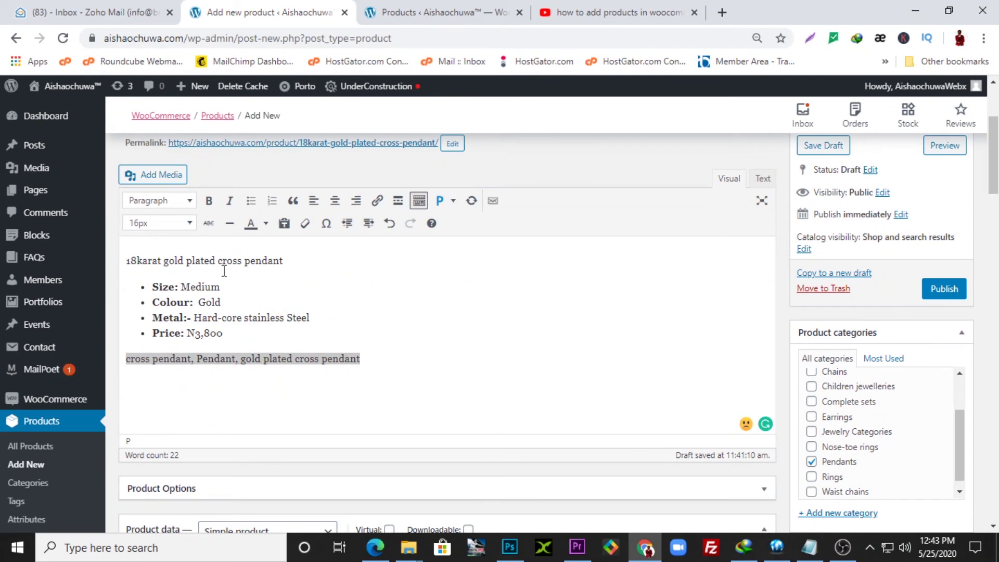
{"action": "left_click", "coordinate": [290, 262]}
{"action": "key", "text": "ctrl+z"}
{"action": "left_click_drag", "start_coordinate": [283, 234], "coordinate": [112, 229]}
{"action": "key", "text": "ctrl+c"}
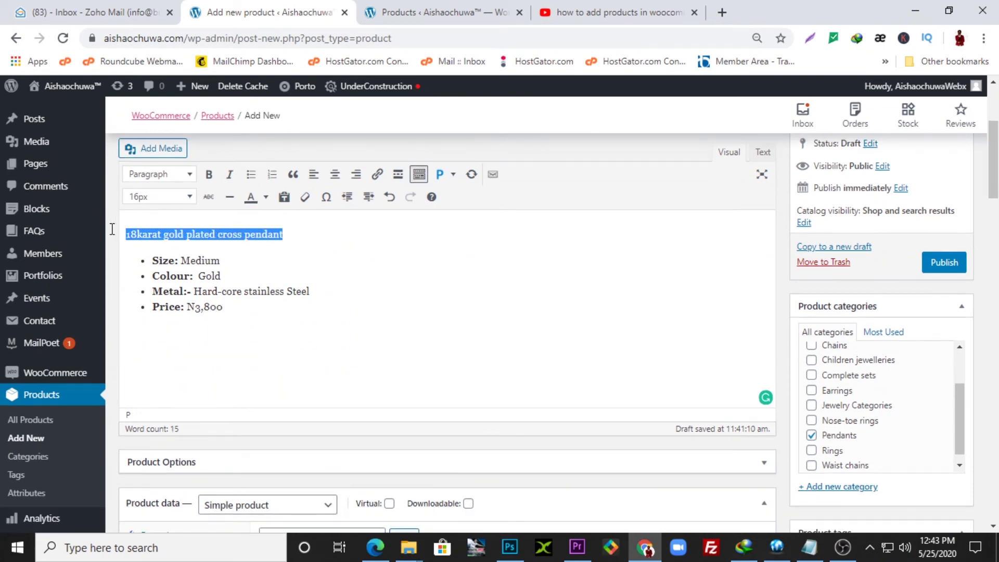
{"action": "left_click", "coordinate": [250, 312]}
{"action": "key", "text": "Return"}
{"action": "key", "text": "Return"}
{"action": "key", "text": "ctrl+v"}
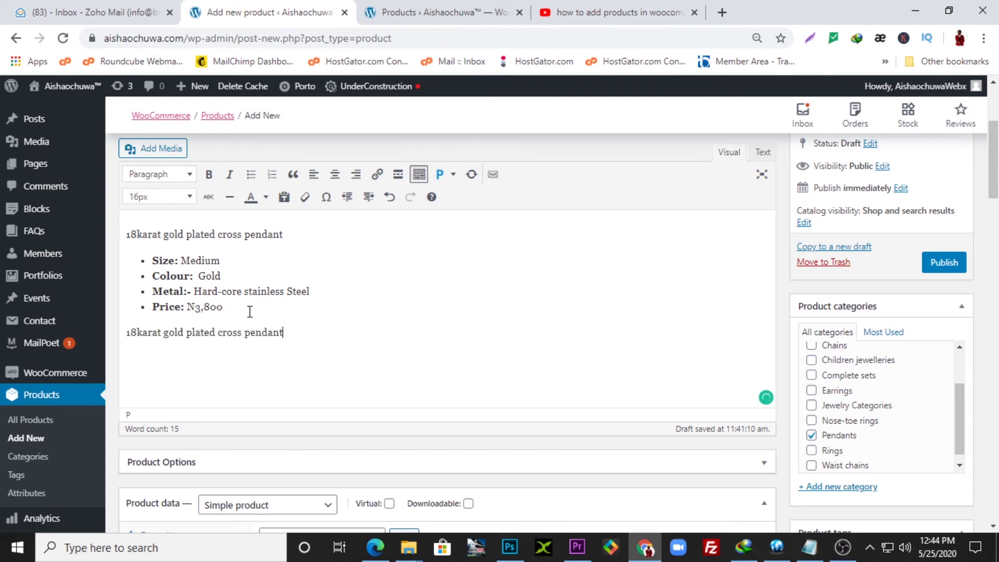
Prefix the title line with 'Hard-core stainless Steel,' and append N3,800 after 'on sale for'.
{"action": "left_click_drag", "start_coordinate": [196, 291], "coordinate": [315, 291]}
{"action": "key", "text": "ctrl+c"}
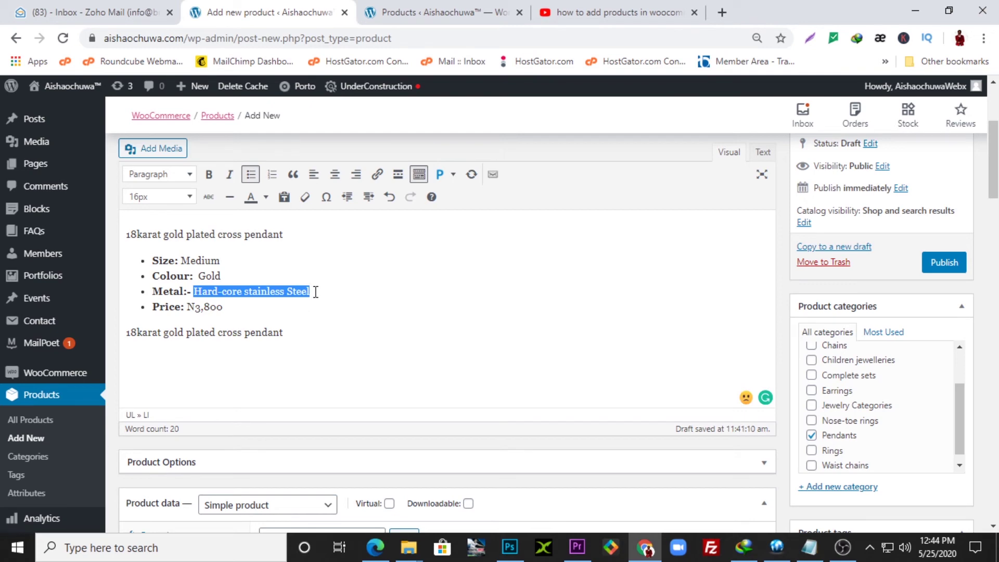
{"action": "left_click", "coordinate": [126, 332]}
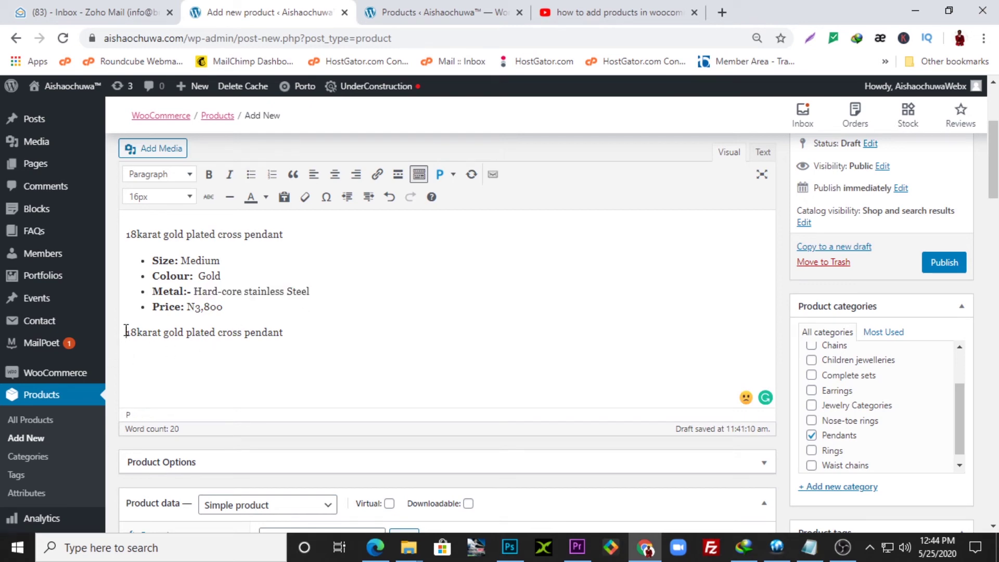
{"action": "key", "text": "ctrl+v"}
{"action": "type", "text": ","}
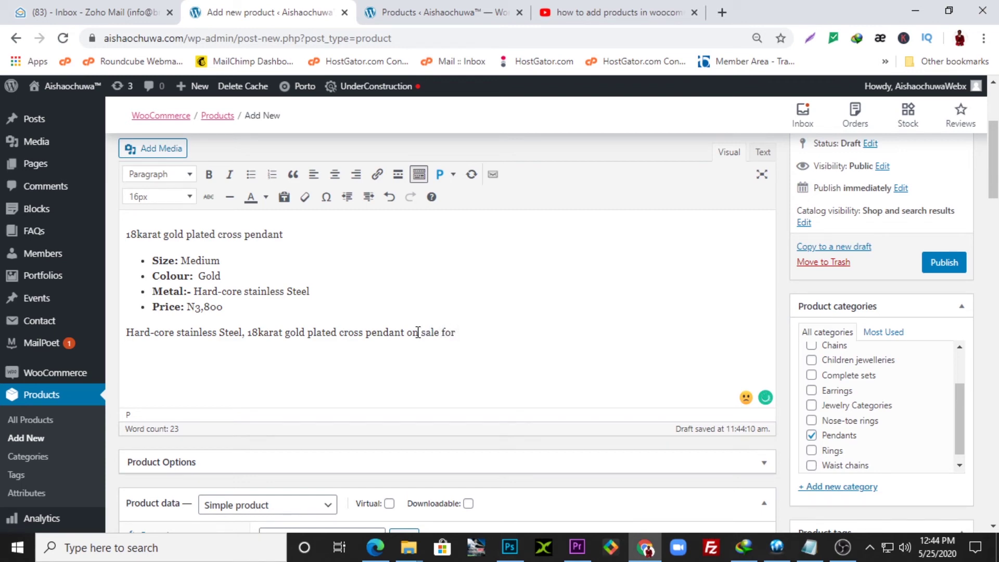
{"action": "left_click_drag", "start_coordinate": [239, 308], "coordinate": [190, 310]}
{"action": "key", "text": "ctrl+c"}
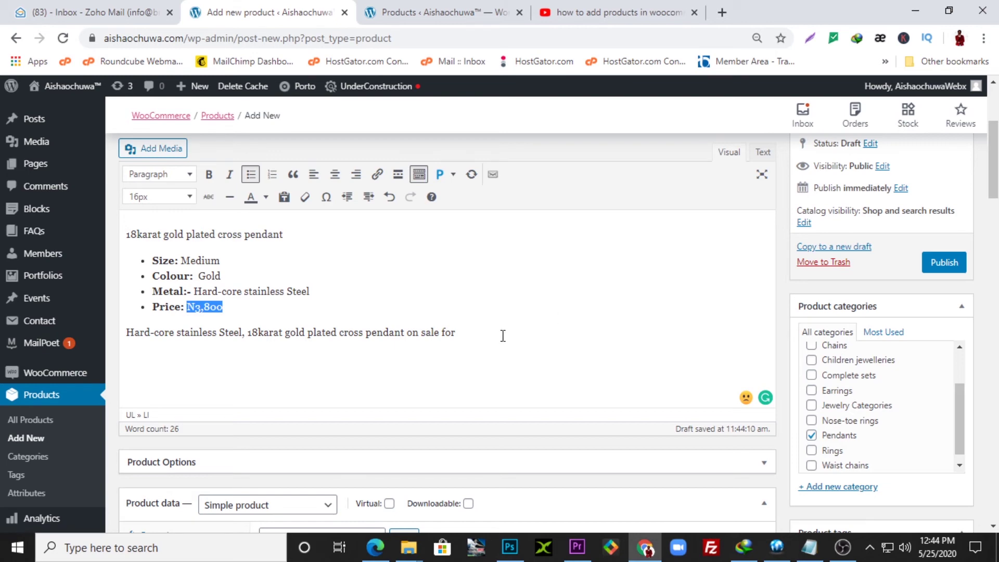
{"action": "left_click", "coordinate": [465, 336]}
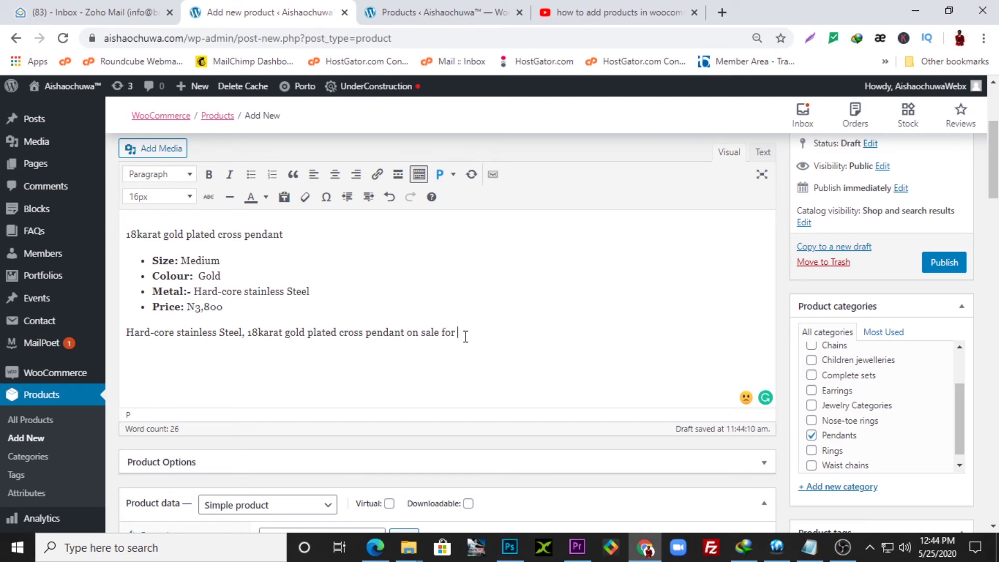
{"action": "key", "text": "ctrl+v"}
Cut the finished sale sentence from the description and paste it into the short description.
{"action": "left_click_drag", "start_coordinate": [518, 330], "coordinate": [115, 331]}
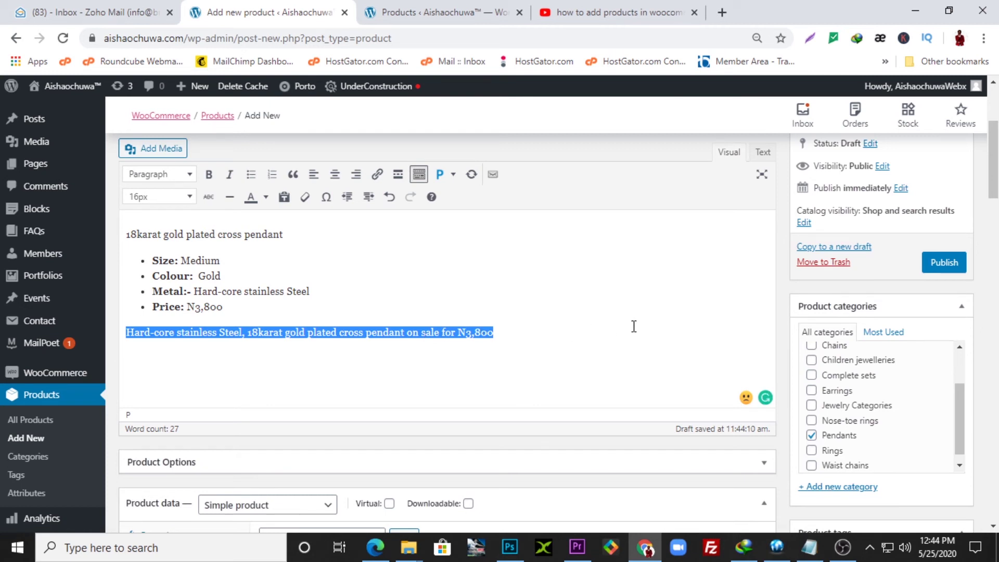
{"action": "key", "text": "ctrl+x"}
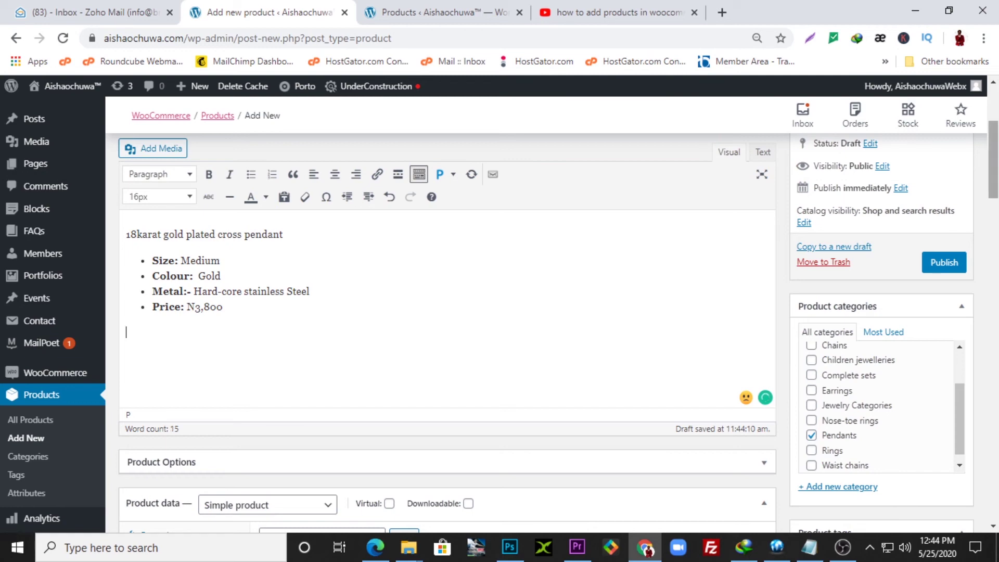
{"action": "key", "text": "ctrl+plus"}
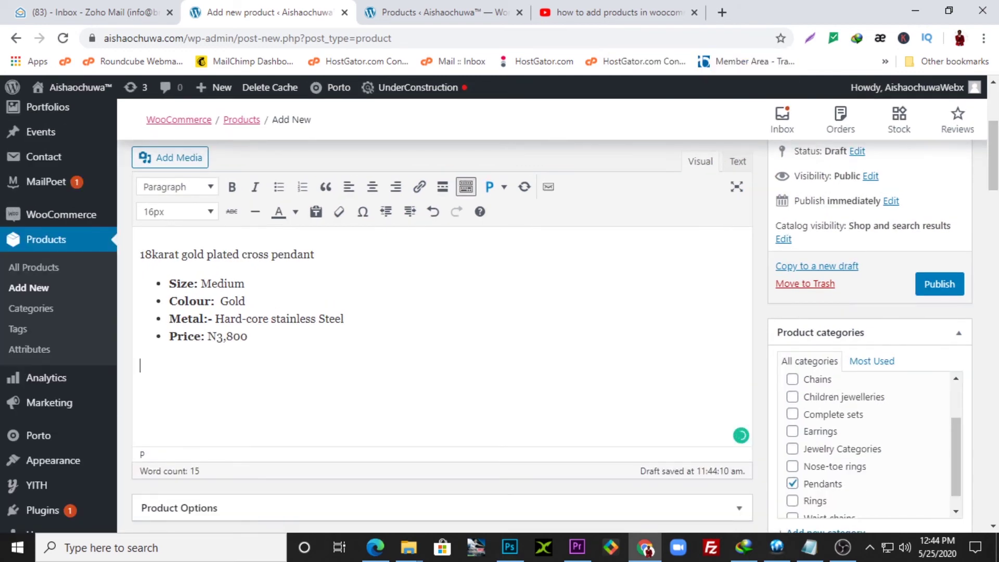
{"action": "left_click_drag", "start_coordinate": [992, 163], "coordinate": [988, 265]}
{"action": "left_click", "coordinate": [412, 300]}
{"action": "key", "text": "ctrl+v"}
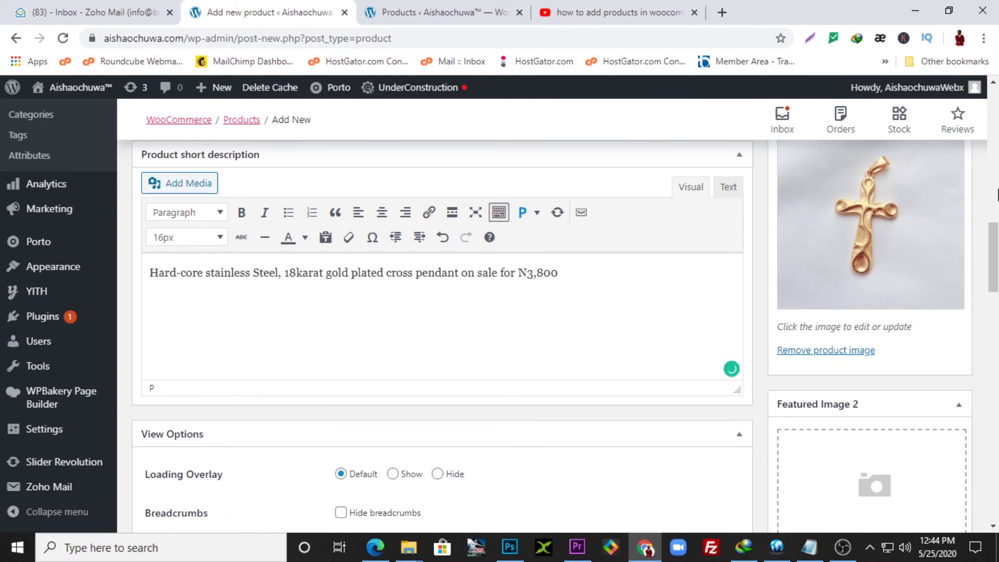
Enable 'Use selected layout and sidebar options', keeping Right Sidebar and choosing Woo Product Sidebar.
{"action": "left_click", "coordinate": [993, 194]}
{"action": "left_click_drag", "start_coordinate": [995, 192], "coordinate": [995, 341]}
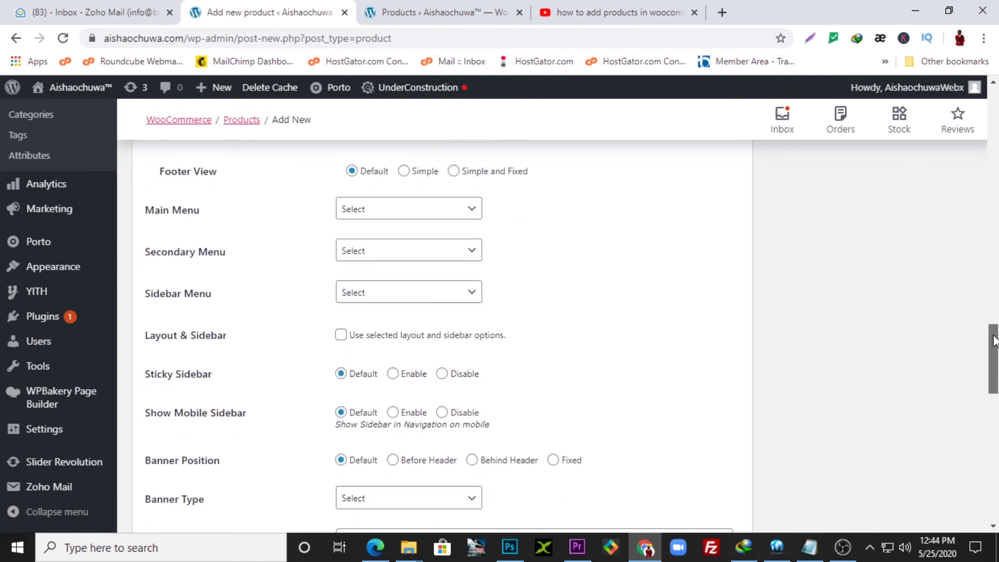
{"action": "left_click_drag", "start_coordinate": [994, 341], "coordinate": [994, 350]}
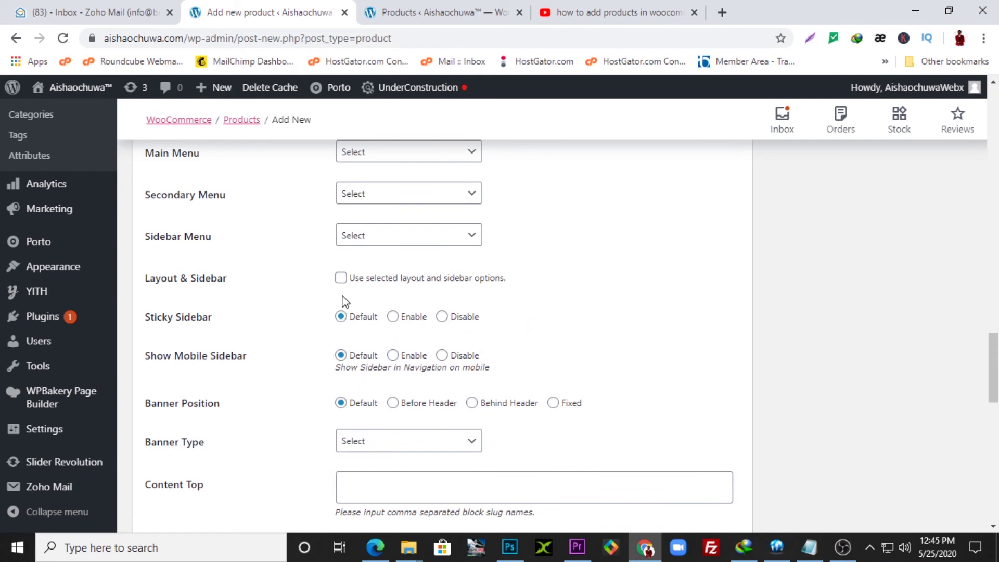
{"action": "left_click", "coordinate": [340, 279]}
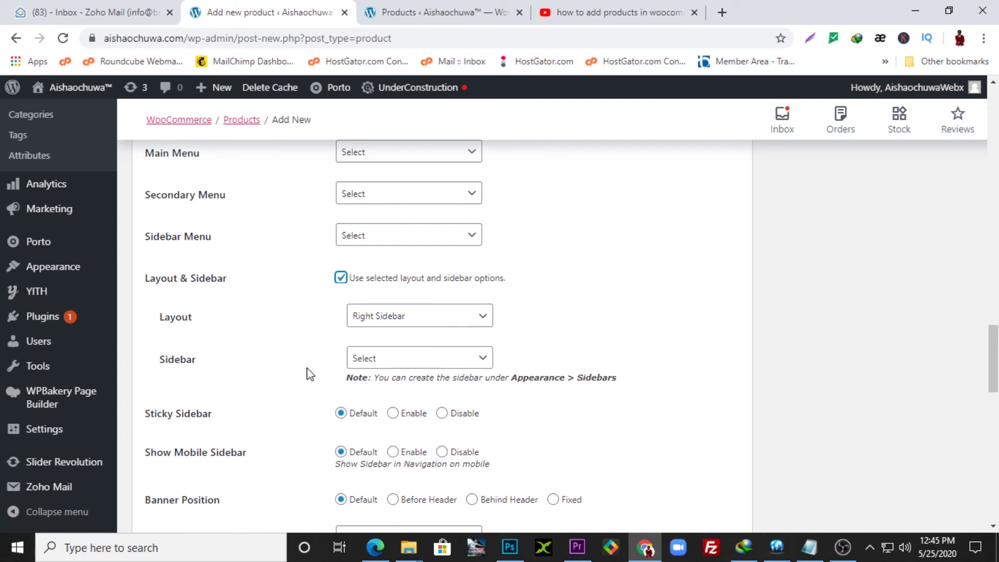
{"action": "left_click", "coordinate": [403, 365]}
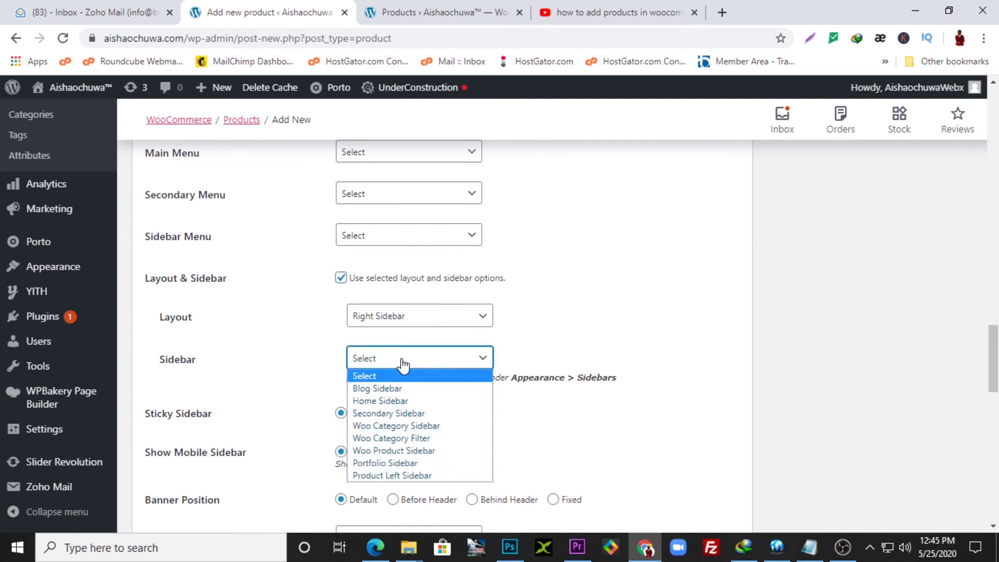
{"action": "left_click", "coordinate": [604, 298]}
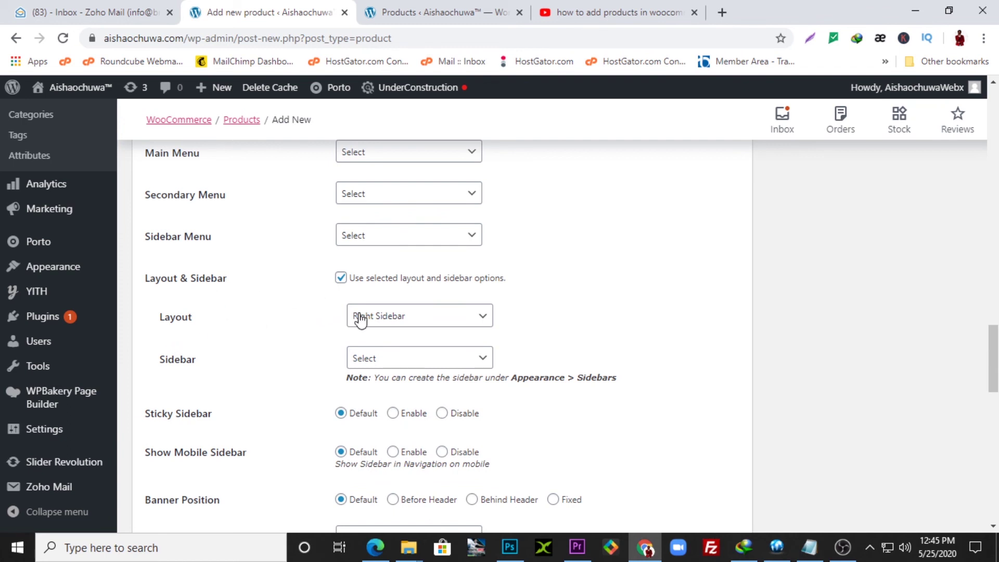
{"action": "left_click", "coordinate": [427, 359]}
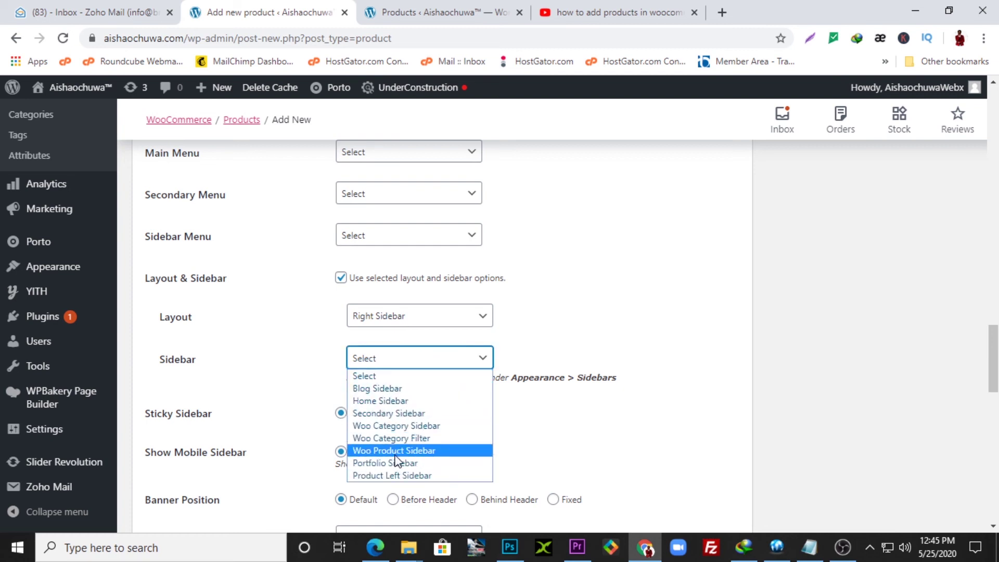
{"action": "left_click", "coordinate": [396, 453]}
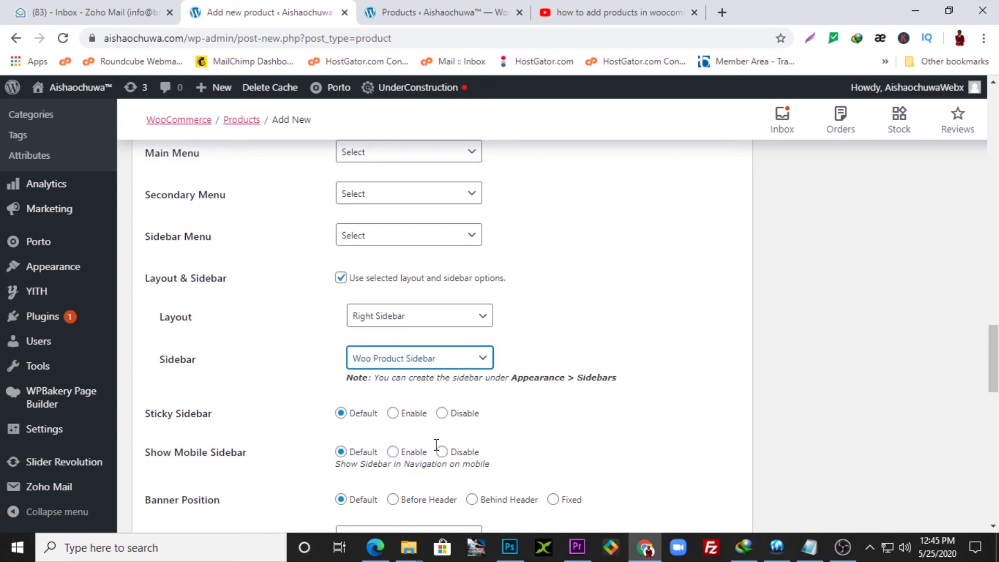
{"action": "left_click_drag", "start_coordinate": [993, 359], "coordinate": [995, 159]}
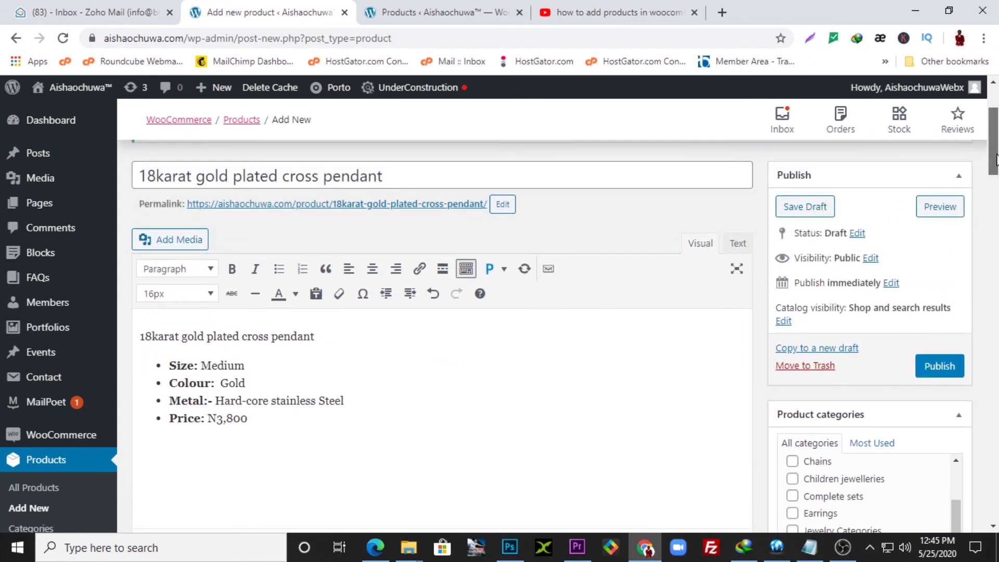
Publish the cross pendant and open its View Product page in a new tab.
{"action": "left_click", "coordinate": [941, 367]}
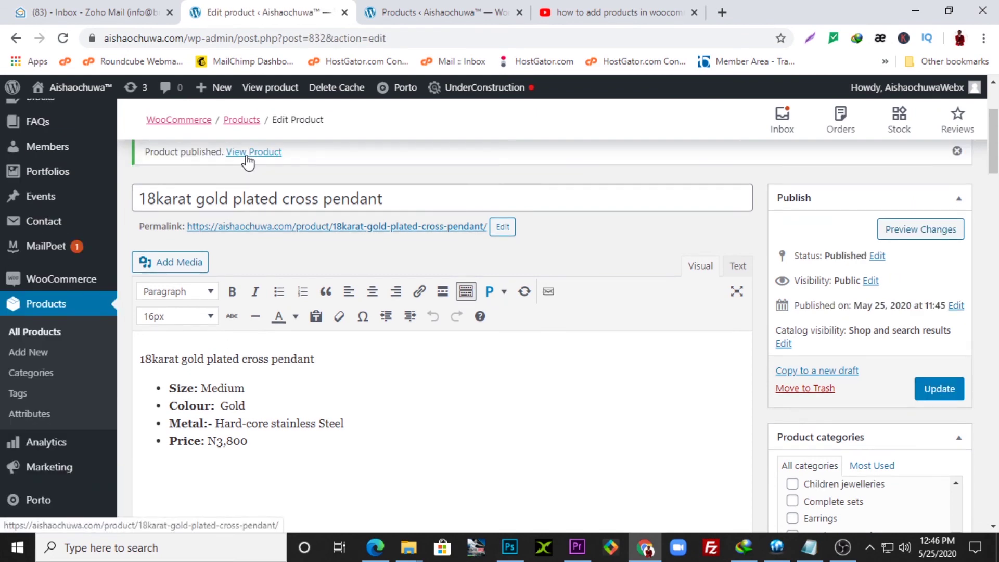
{"action": "right_click", "coordinate": [247, 163]}
{"action": "left_click", "coordinate": [288, 167]}
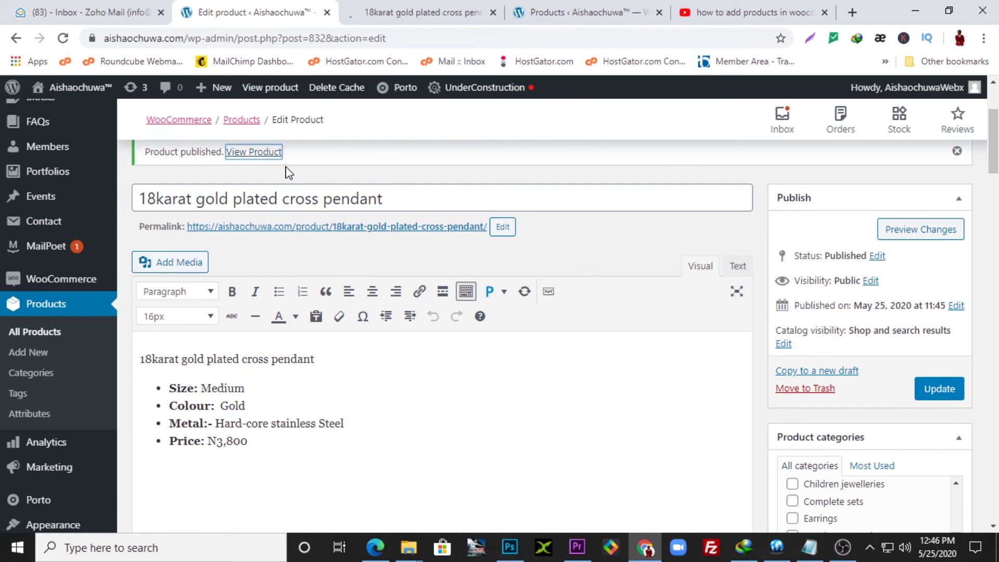
{"action": "left_click", "coordinate": [370, 21]}
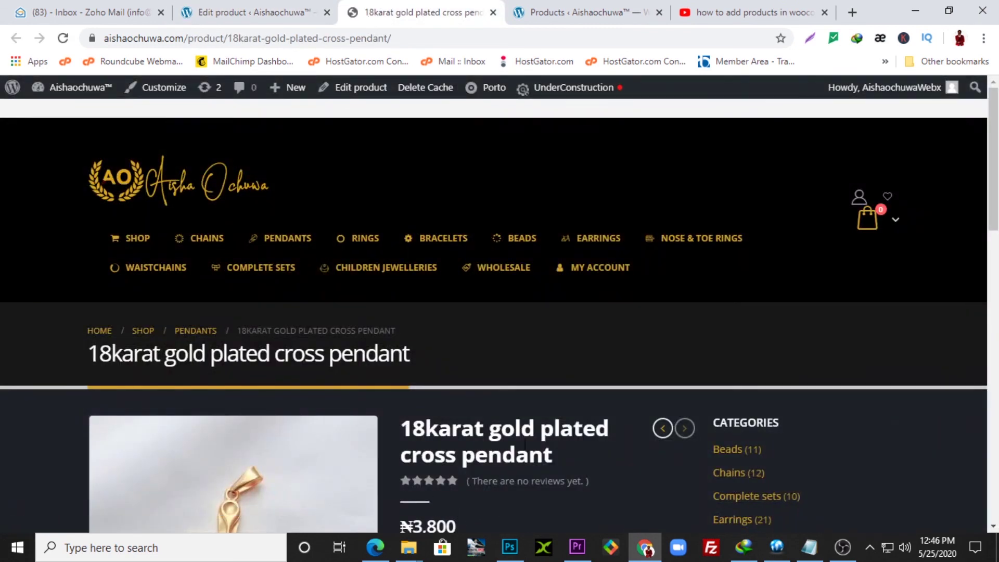
Scroll the live pendant page and display its second photo of the cross on a chain.
{"action": "left_click_drag", "start_coordinate": [994, 130], "coordinate": [994, 187]}
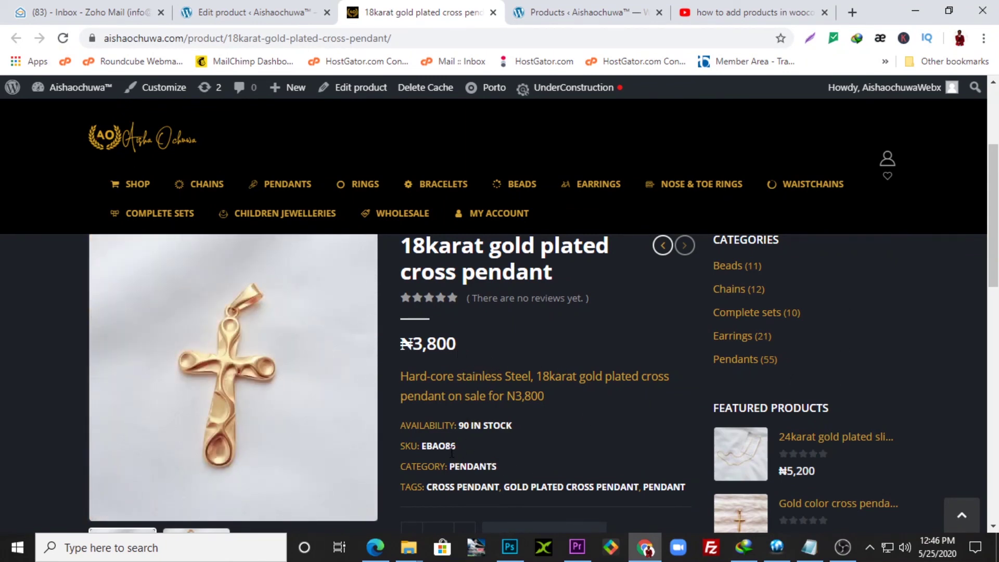
{"action": "scroll", "coordinate": [536, 364], "scroll_direction": "down", "scroll_amount": 2}
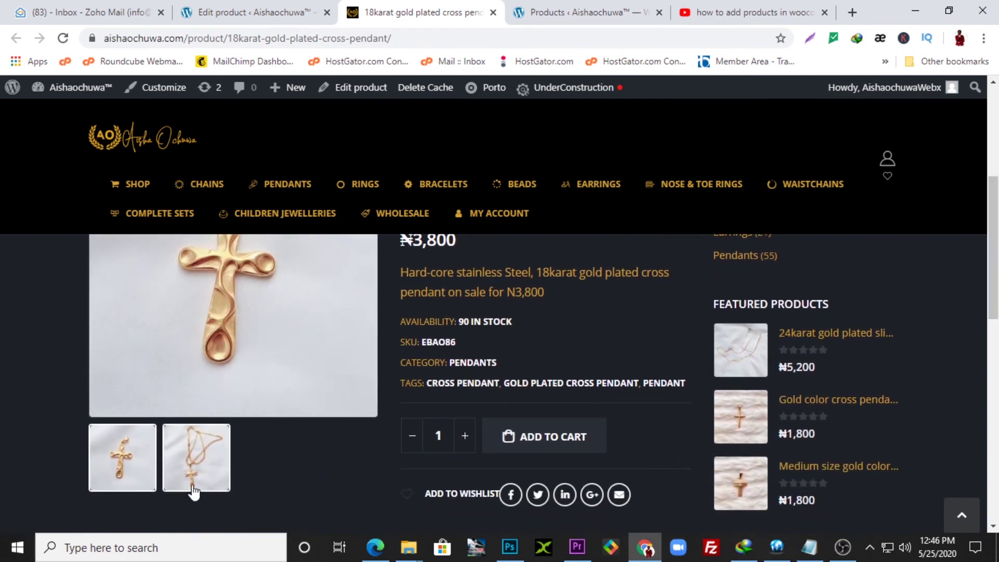
{"action": "left_click", "coordinate": [222, 472]}
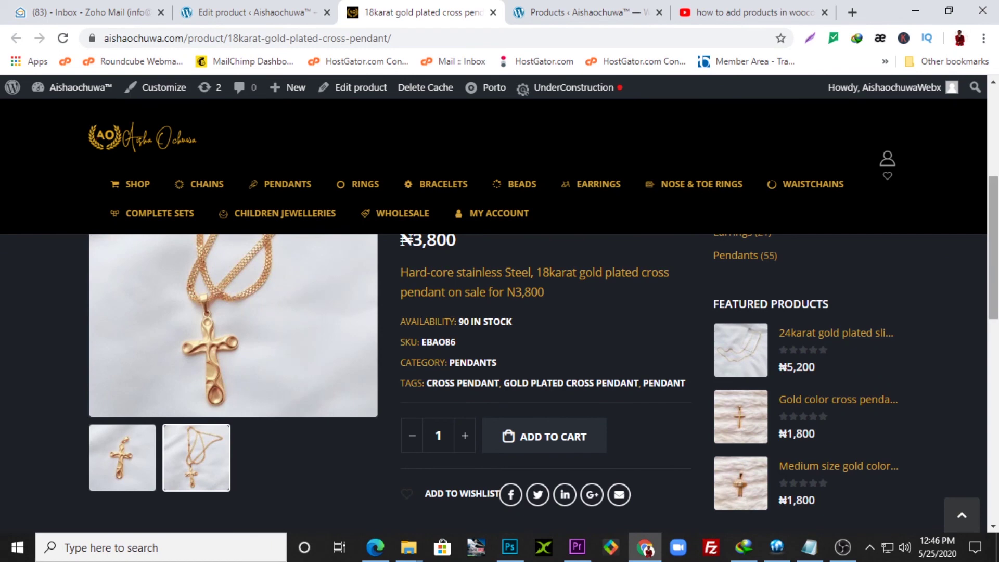
{"action": "scroll", "coordinate": [995, 266], "scroll_direction": "up", "scroll_amount": 2}
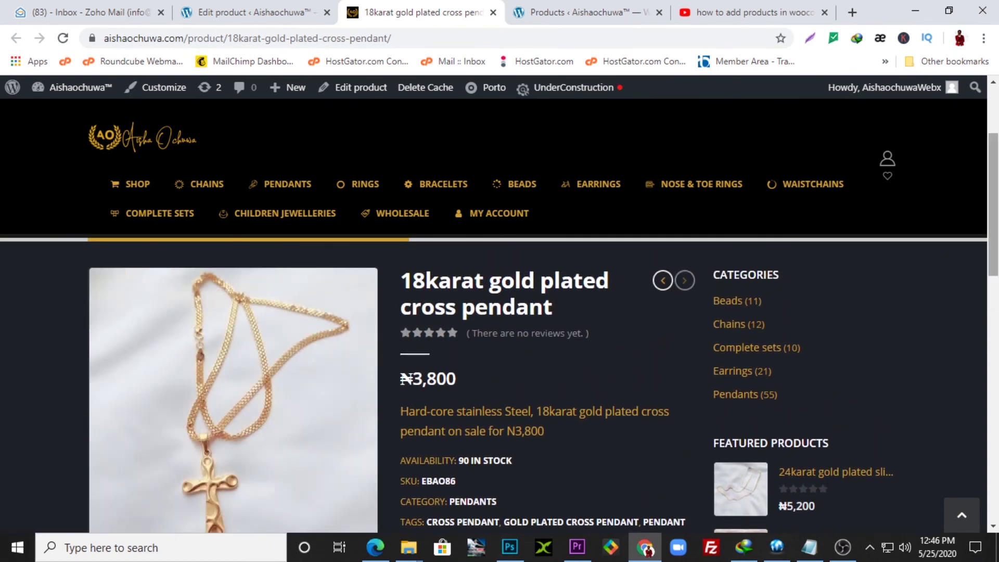
{"action": "scroll", "coordinate": [994, 208], "scroll_direction": "up", "scroll_amount": 3}
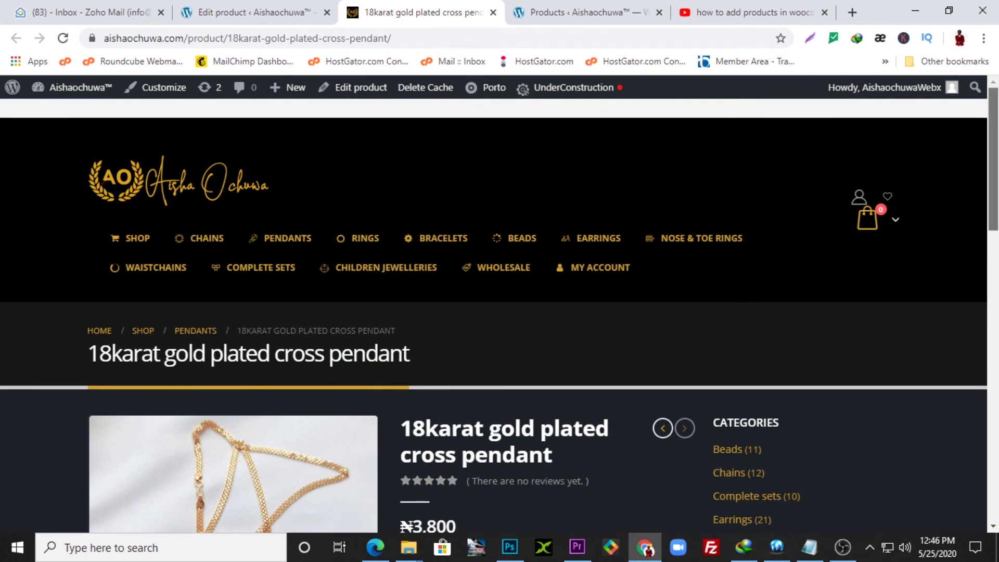
{"action": "scroll", "coordinate": [500, 312], "scroll_direction": "down", "scroll_amount": 1}
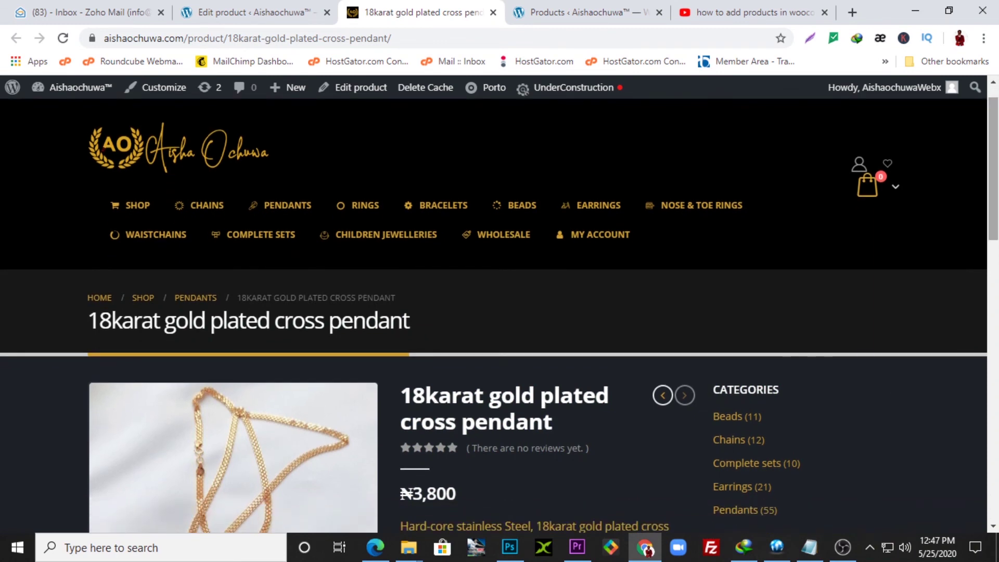
{"action": "scroll", "coordinate": [500, 313], "scroll_direction": "down", "scroll_amount": 1}
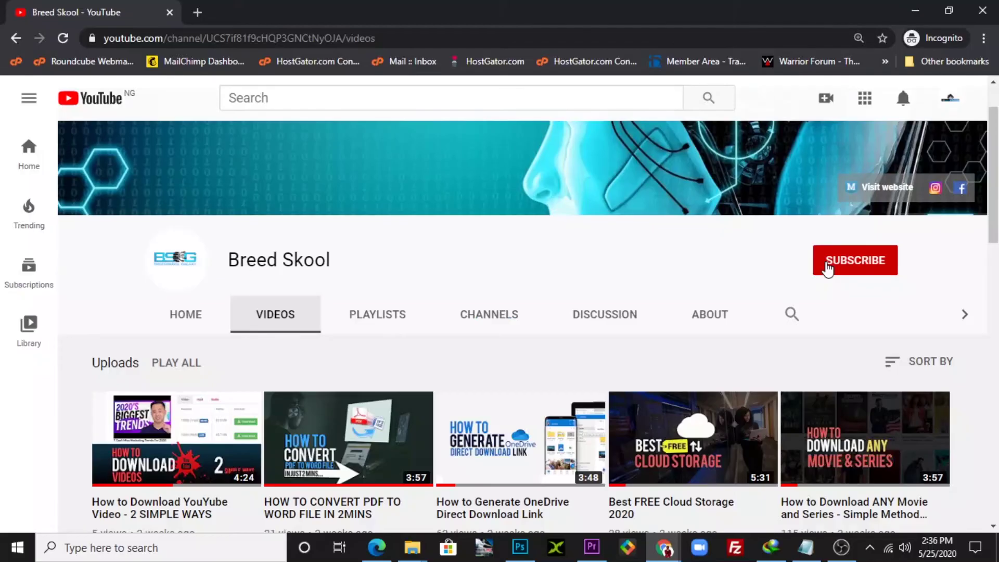
Subscribe to Breed Skool and set channel notifications to All.
{"action": "left_click", "coordinate": [828, 269]}
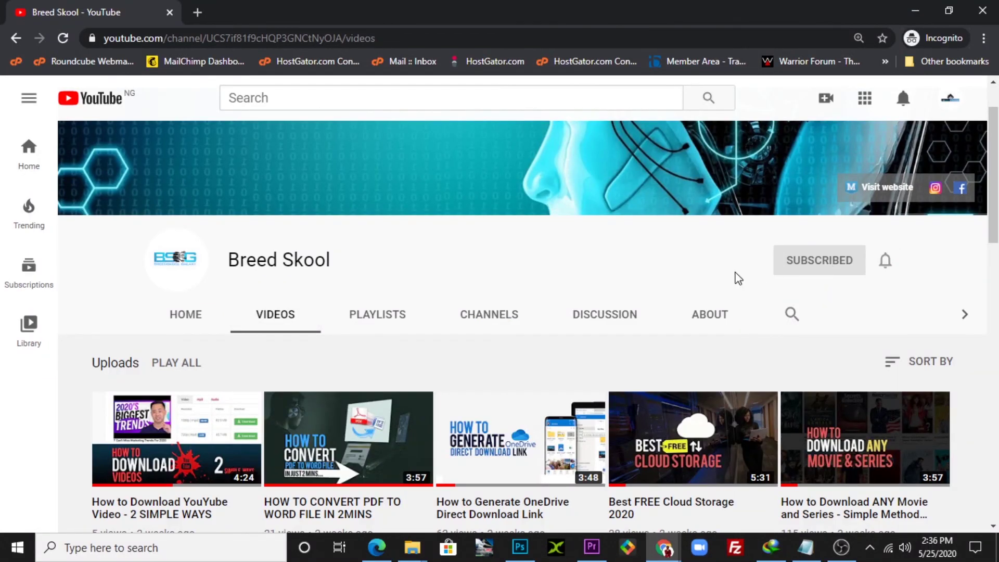
{"action": "left_click", "coordinate": [882, 266]}
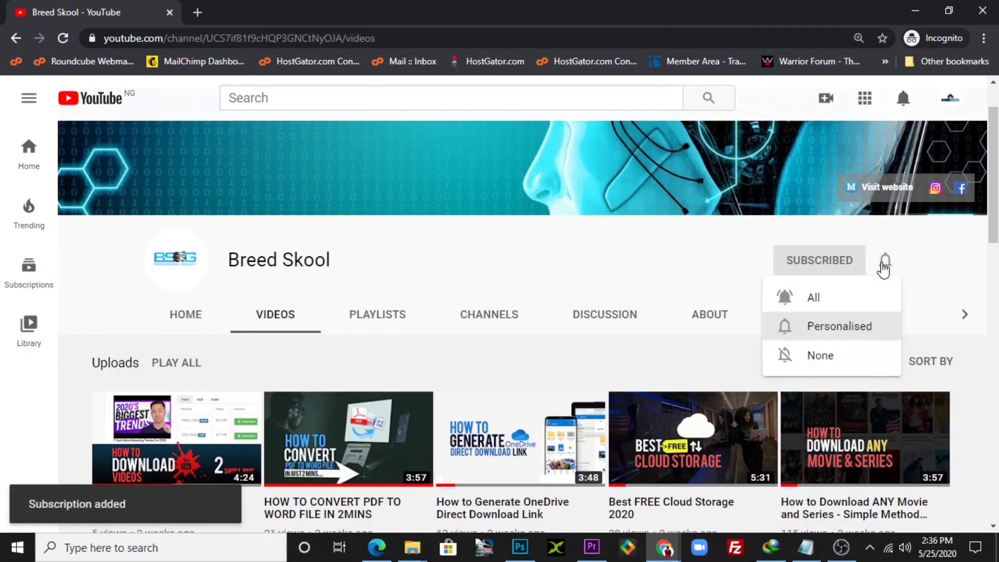
{"action": "left_click", "coordinate": [821, 298]}
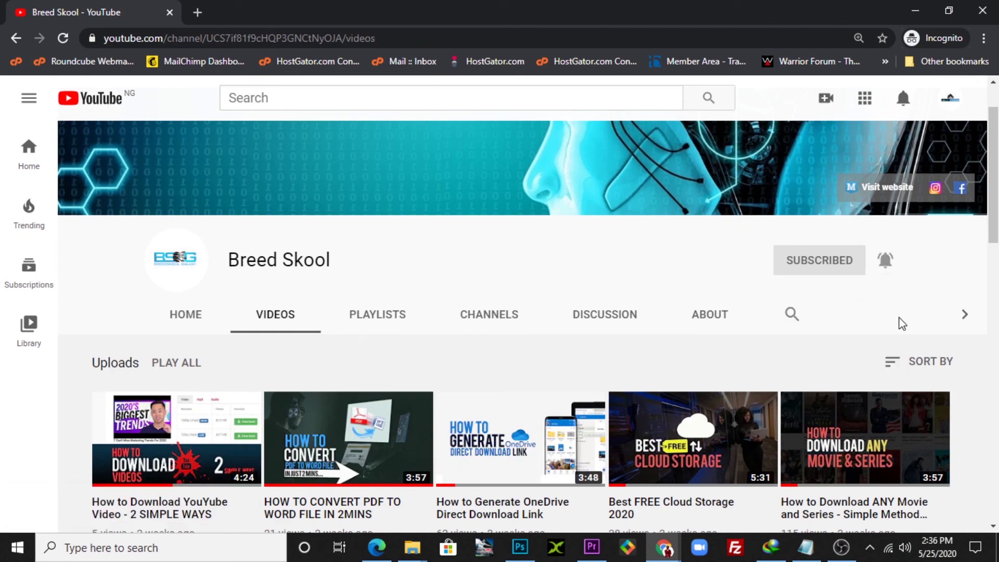